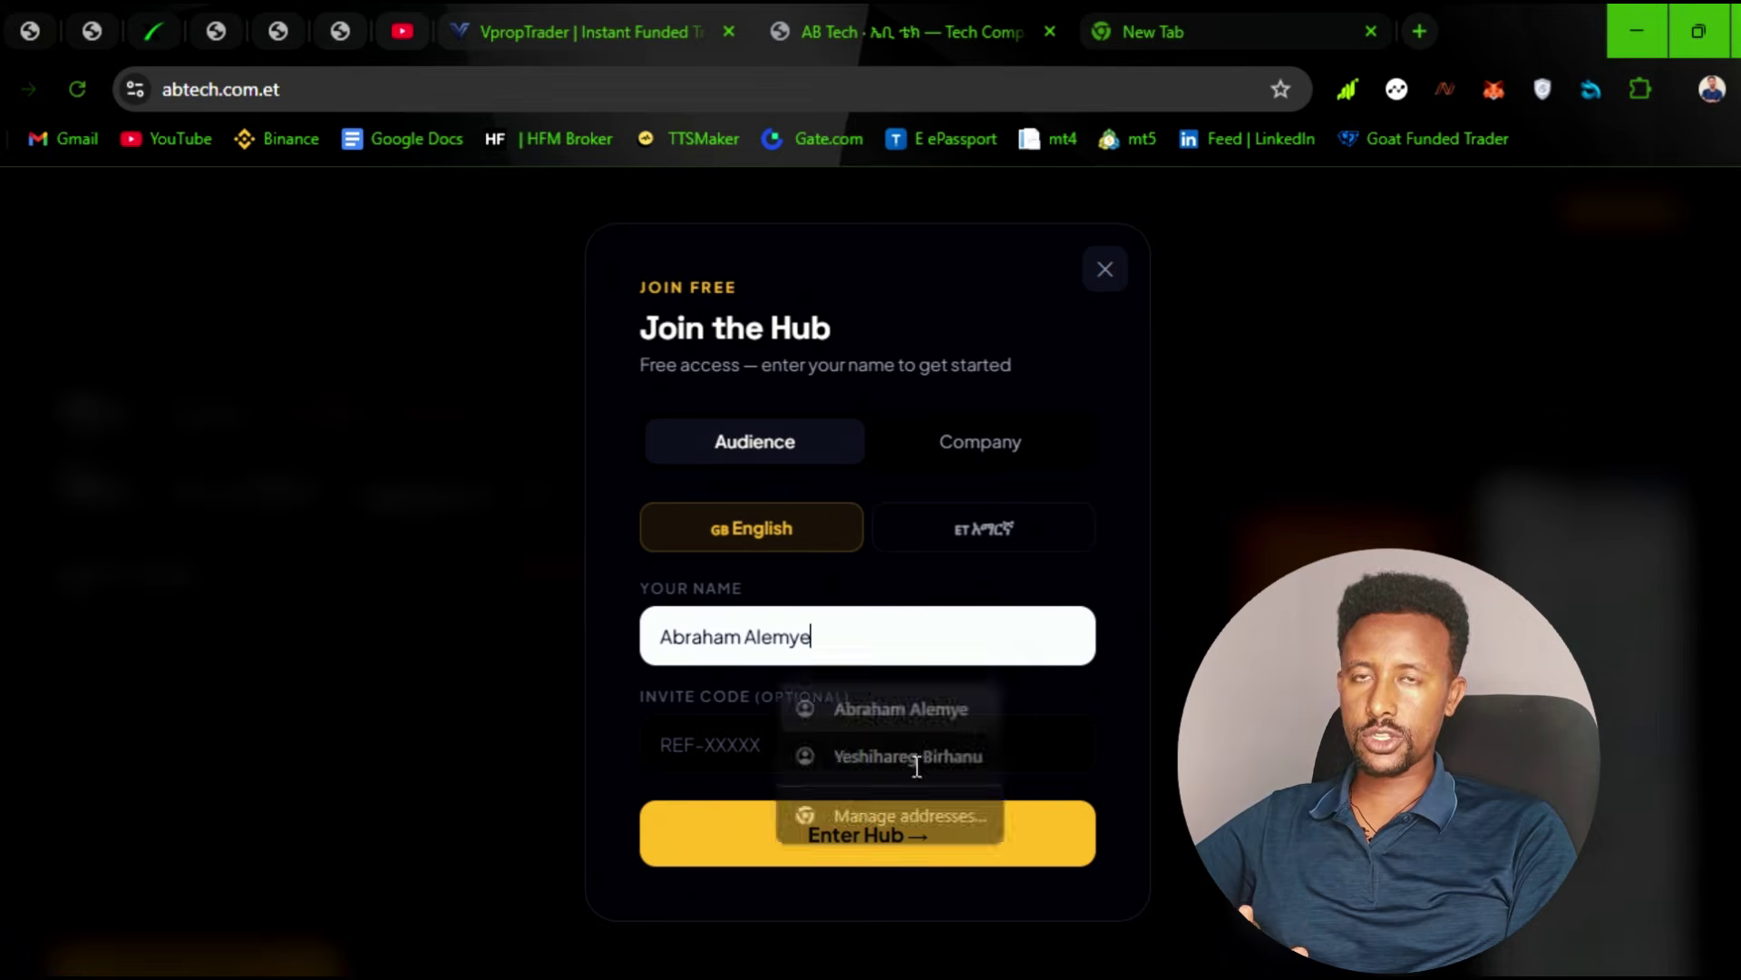
Step: Fill in the member's name in the Join the Hub form and enter the hub
{"action": "left_click", "coordinate": [898, 710]}
{"action": "left_click", "coordinate": [927, 830]}
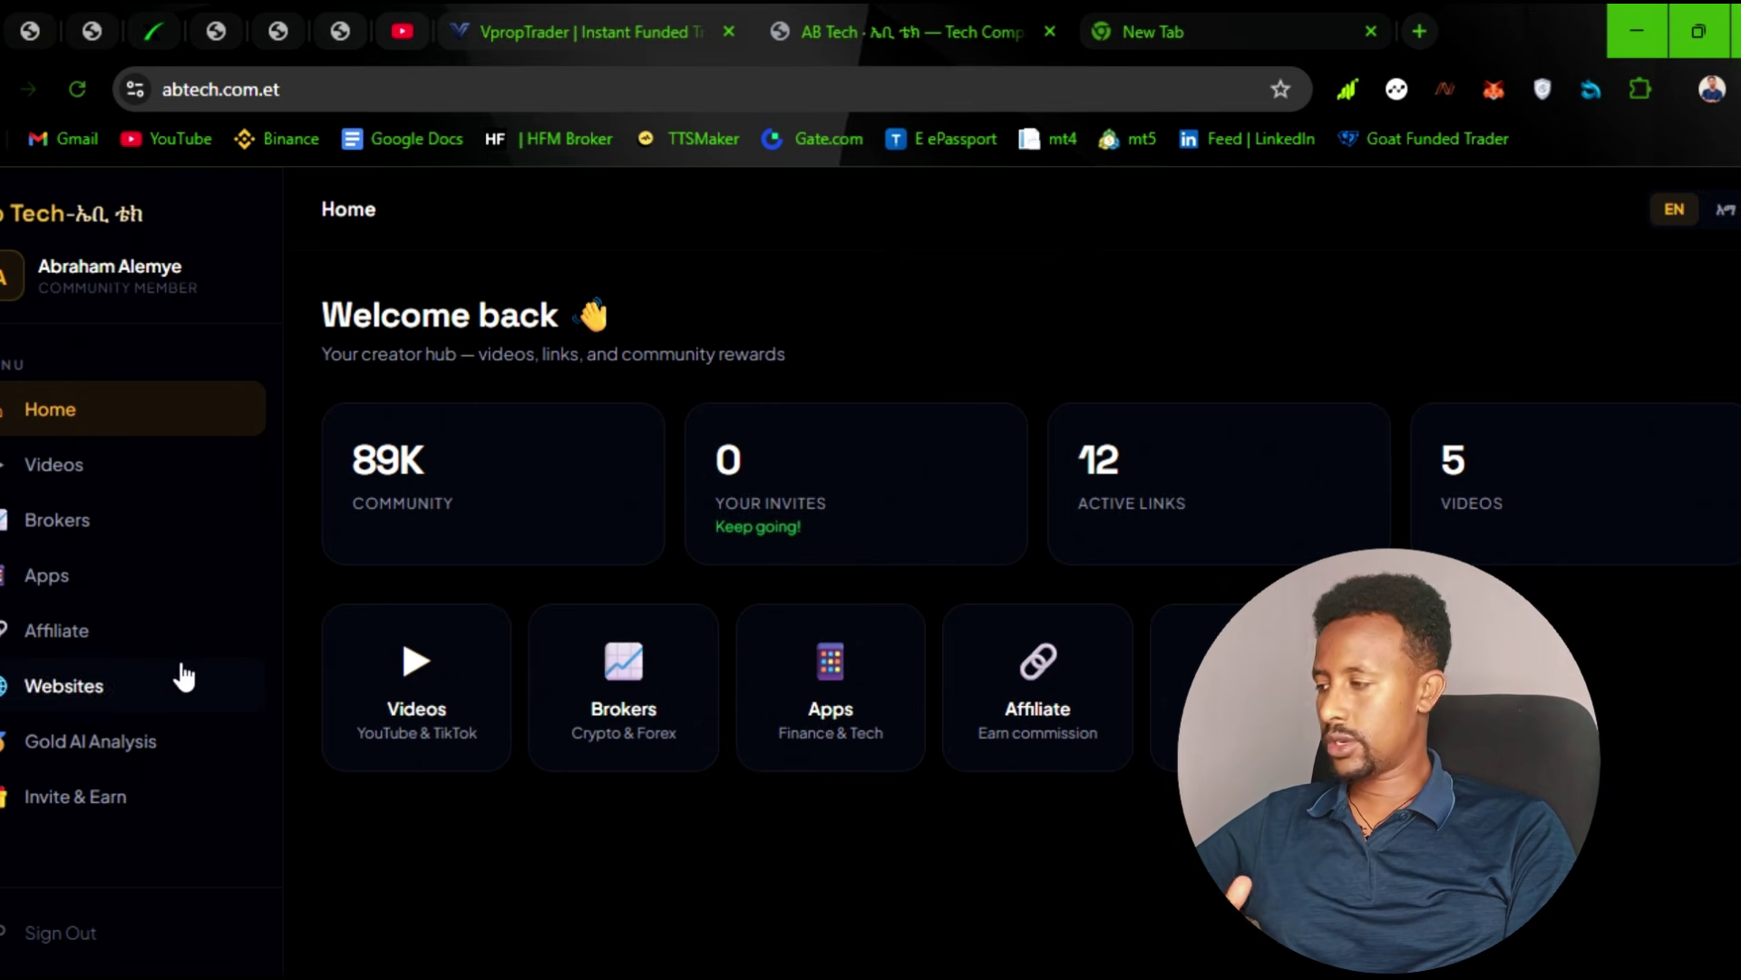
Step: Search Google for "ethiotelecom hosting" and open the Domain Name, Webhosting and Email Services page
{"action": "left_click", "coordinate": [1152, 29]}
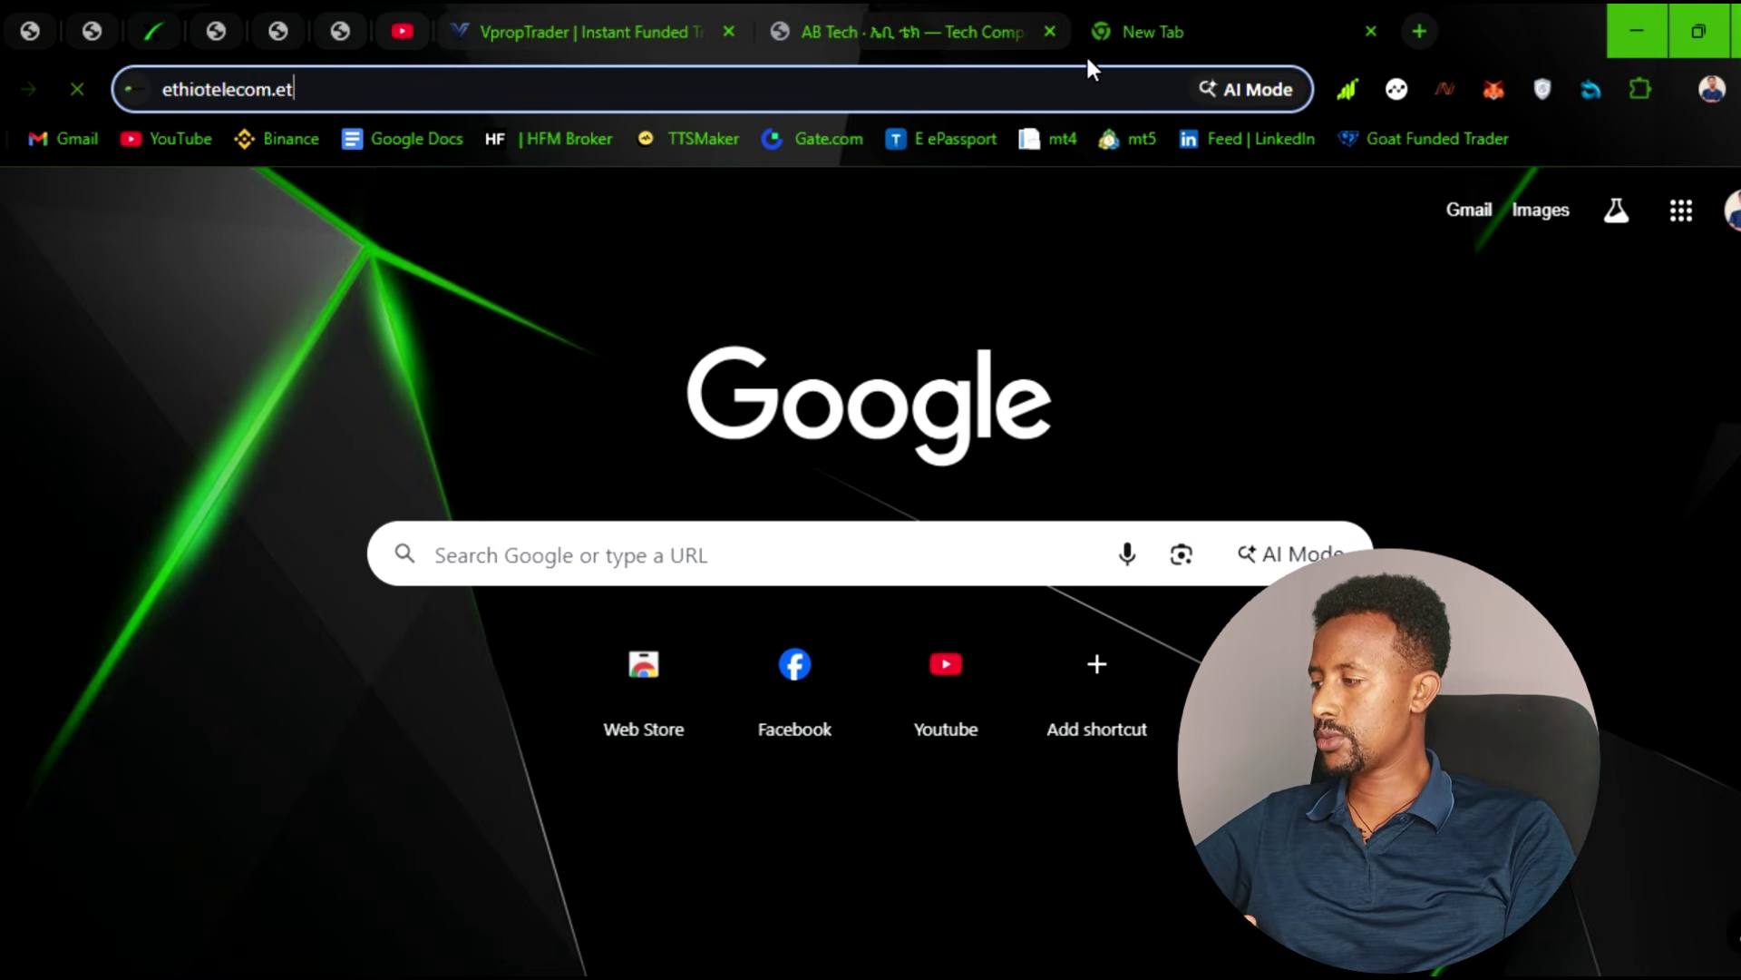
{"action": "left_click", "coordinate": [923, 110]}
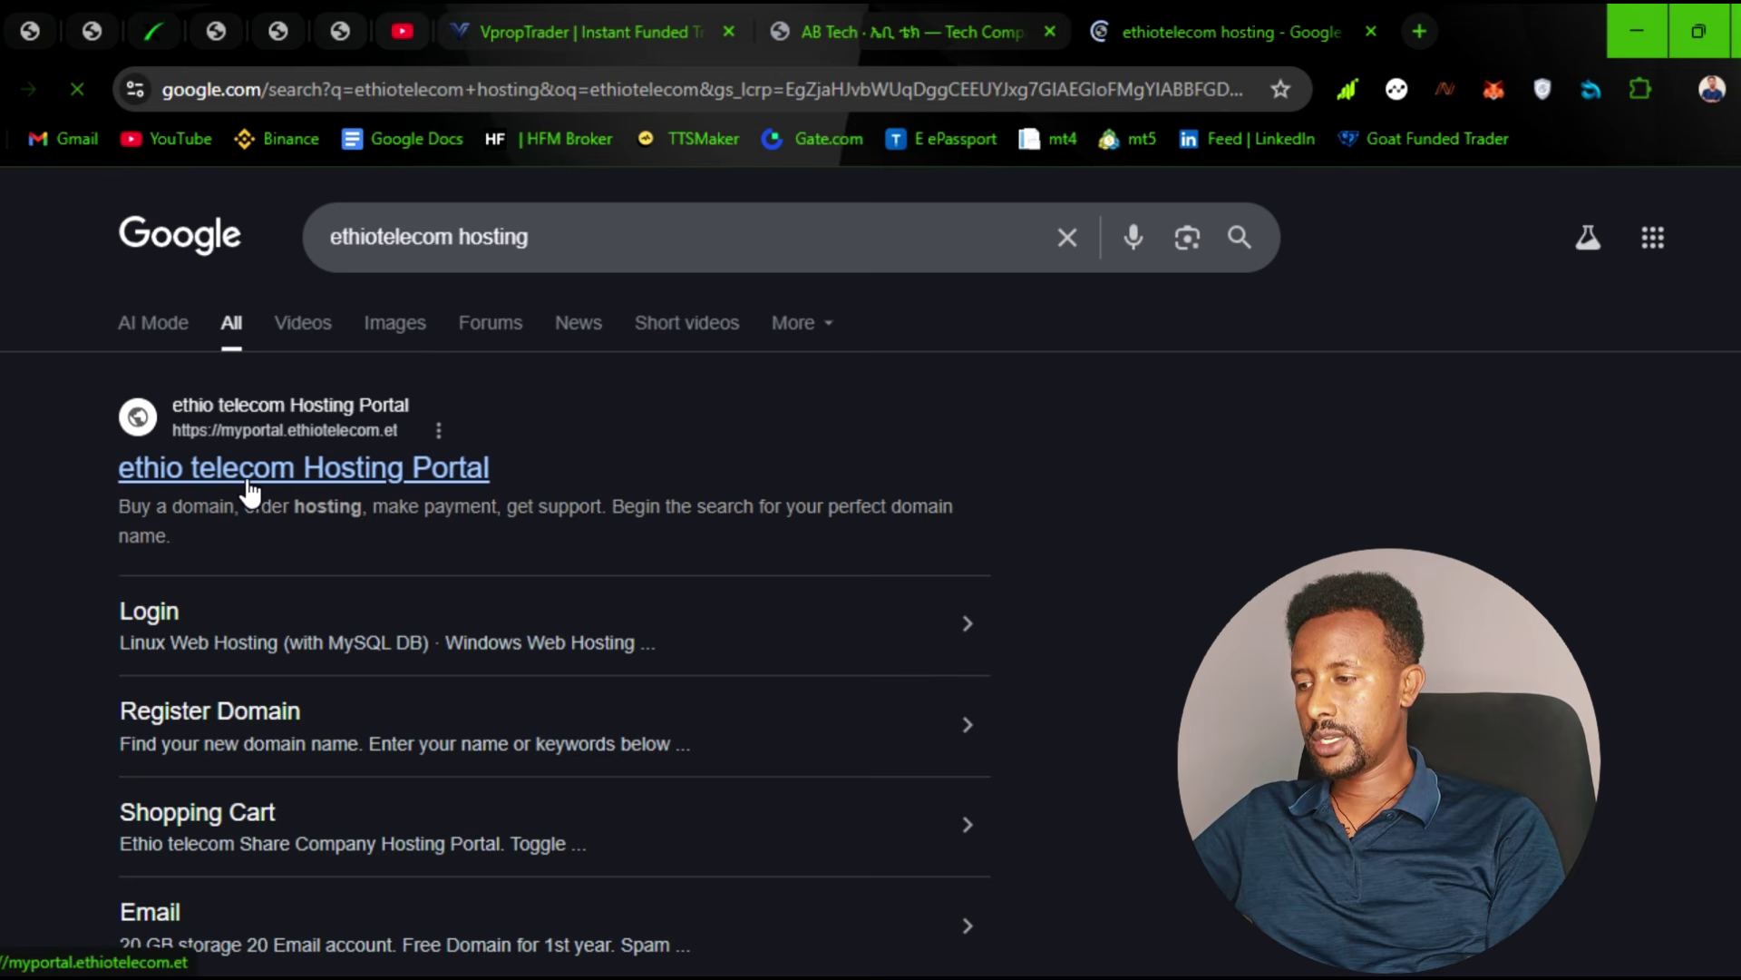
{"action": "scroll", "coordinate": [357, 555], "scroll_direction": "down", "scroll_amount": 5}
{"action": "scroll", "coordinate": [357, 555], "scroll_direction": "up", "scroll_amount": 2}
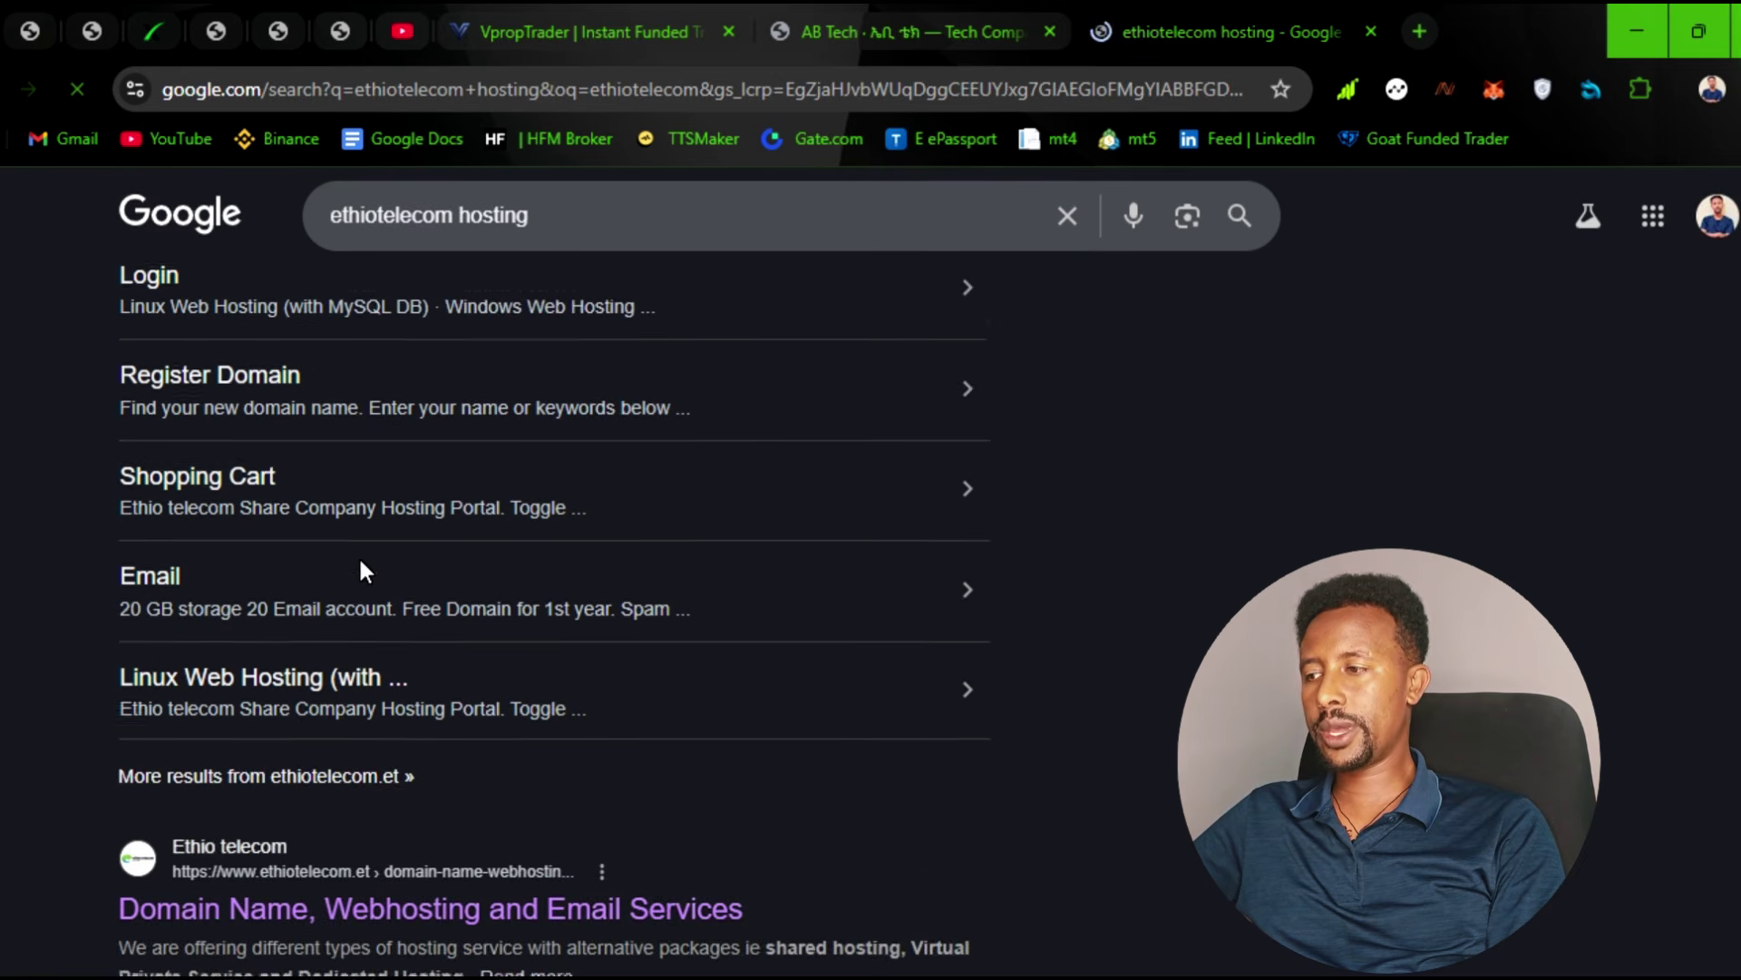
{"action": "scroll", "coordinate": [509, 814], "scroll_direction": "down", "scroll_amount": 4}
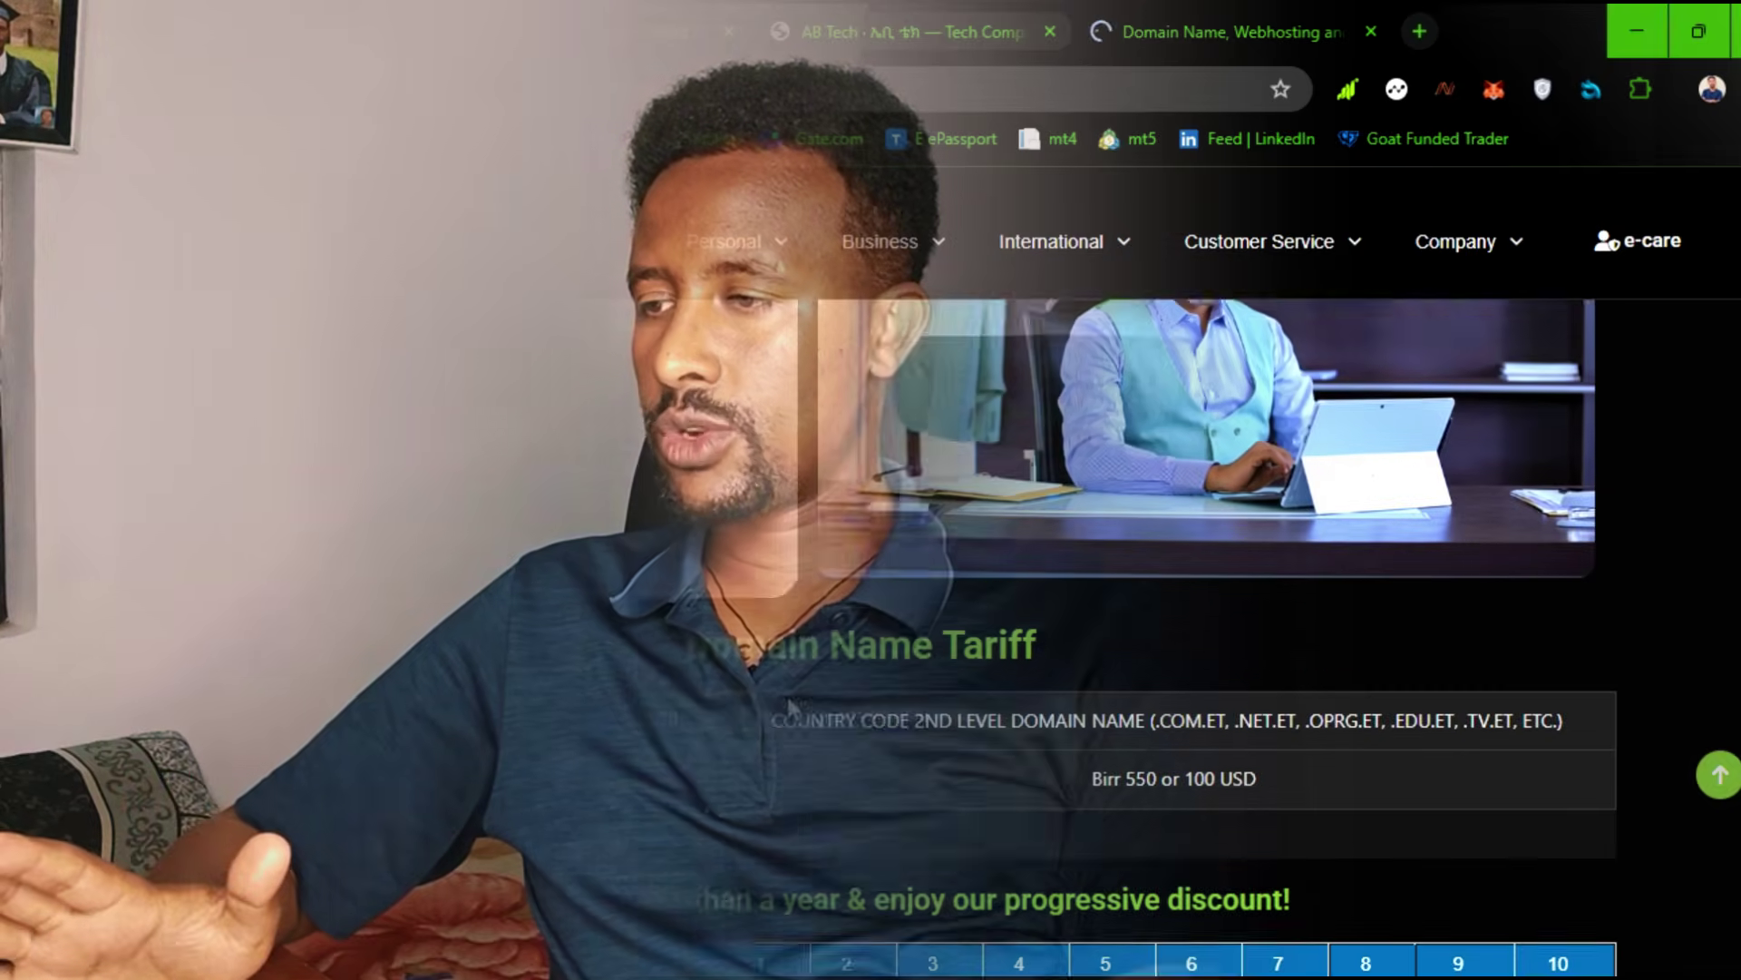
Step: Examine the domain name tariff and the web, VPS and dedicated hosting package offers on the Ethio telecom page
{"action": "scroll", "coordinate": [956, 704], "scroll_direction": "down", "scroll_amount": 10}
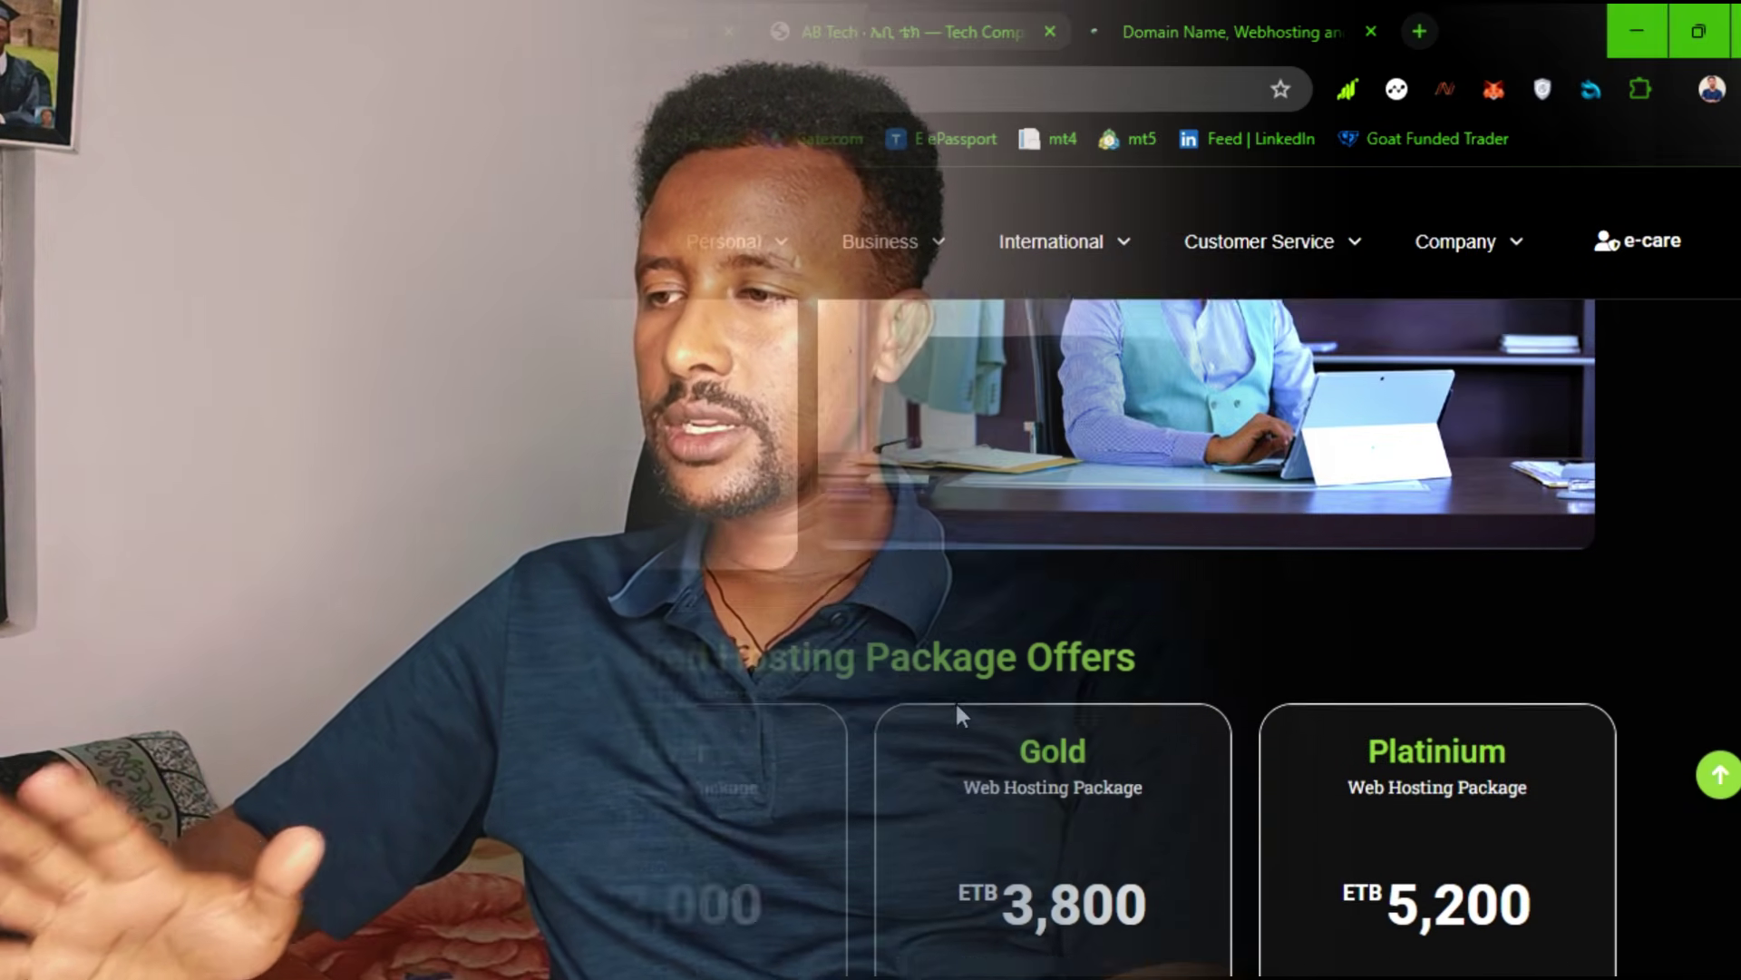
{"action": "scroll", "coordinate": [955, 700], "scroll_direction": "down", "scroll_amount": 3}
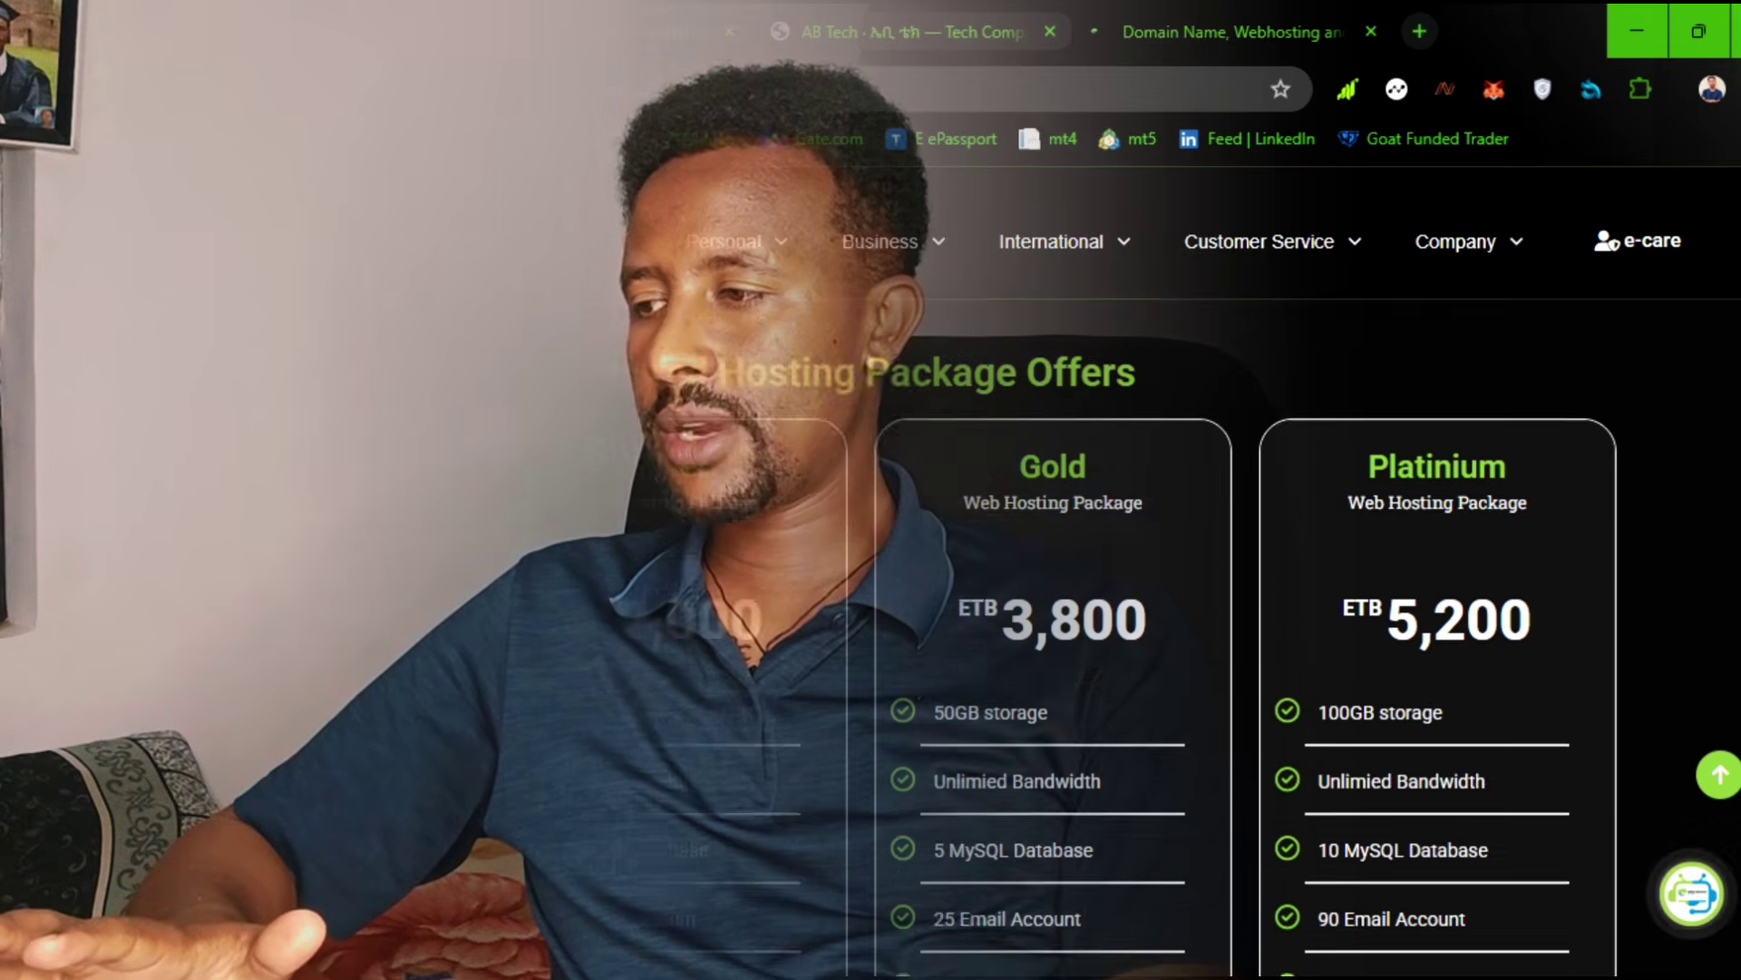
{"action": "scroll", "coordinate": [955, 700], "scroll_direction": "down", "scroll_amount": 4}
{"action": "scroll", "coordinate": [955, 700], "scroll_direction": "up", "scroll_amount": 4}
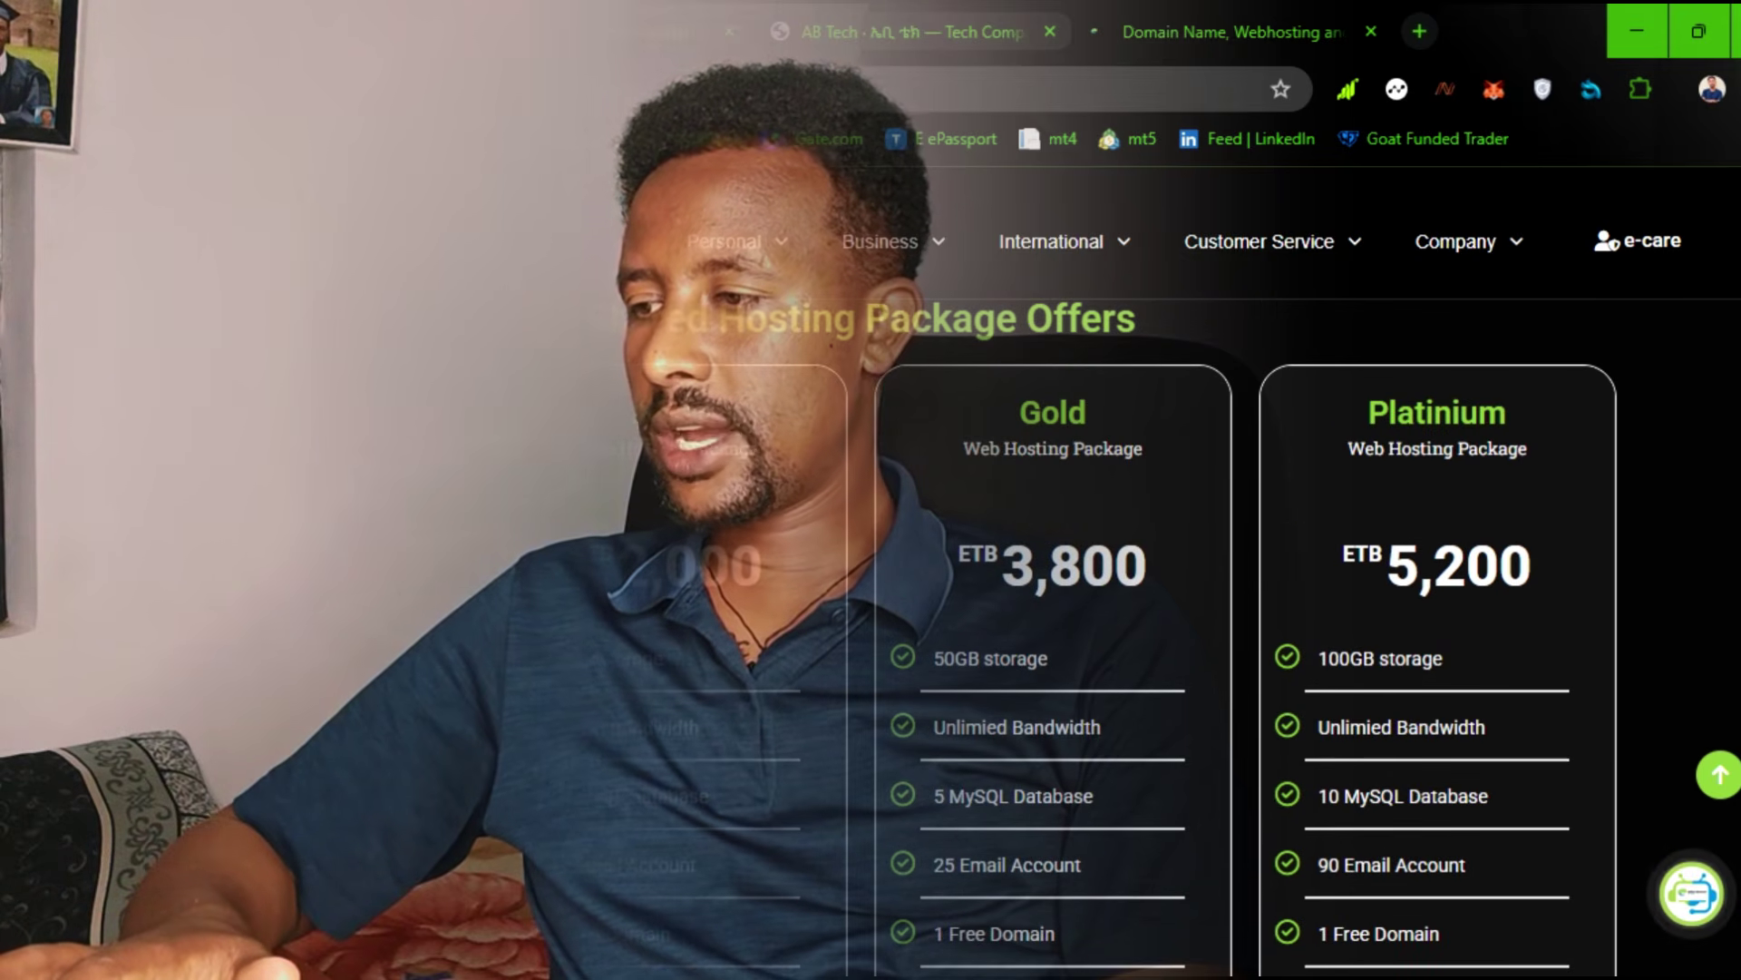
{"action": "scroll", "coordinate": [1112, 646], "scroll_direction": "down", "scroll_amount": 6}
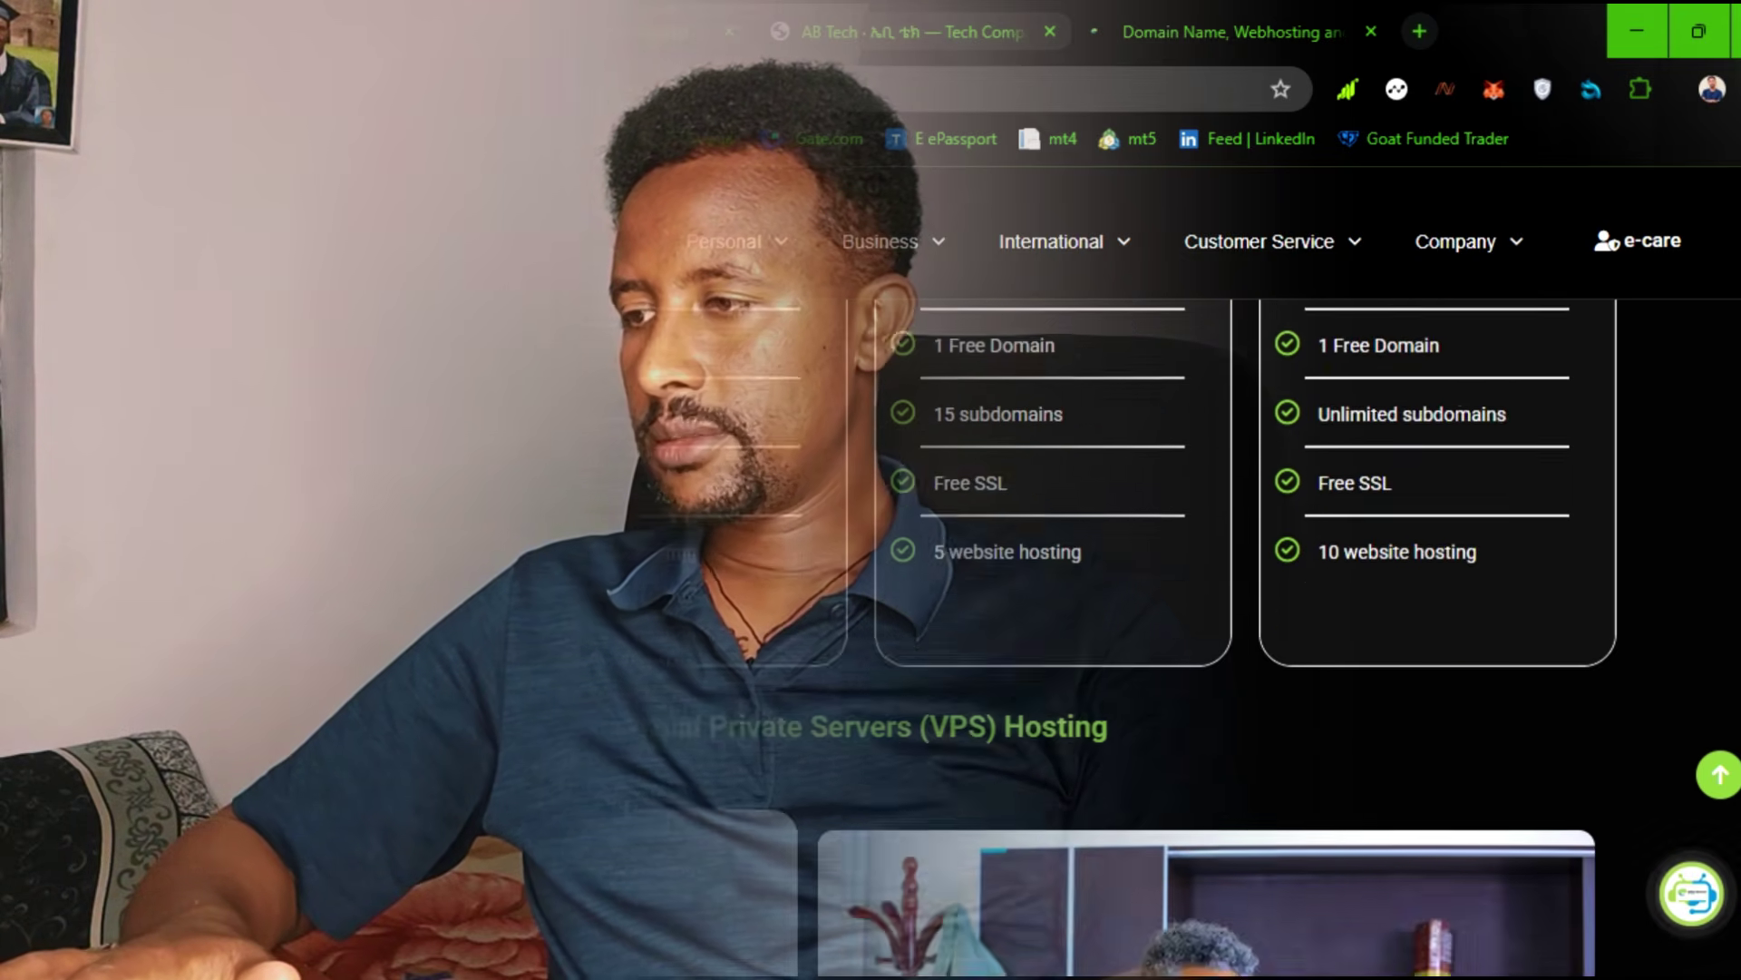
{"action": "scroll", "coordinate": [1113, 650], "scroll_direction": "up", "scroll_amount": 1}
{"action": "scroll", "coordinate": [1113, 650], "scroll_direction": "down", "scroll_amount": 20}
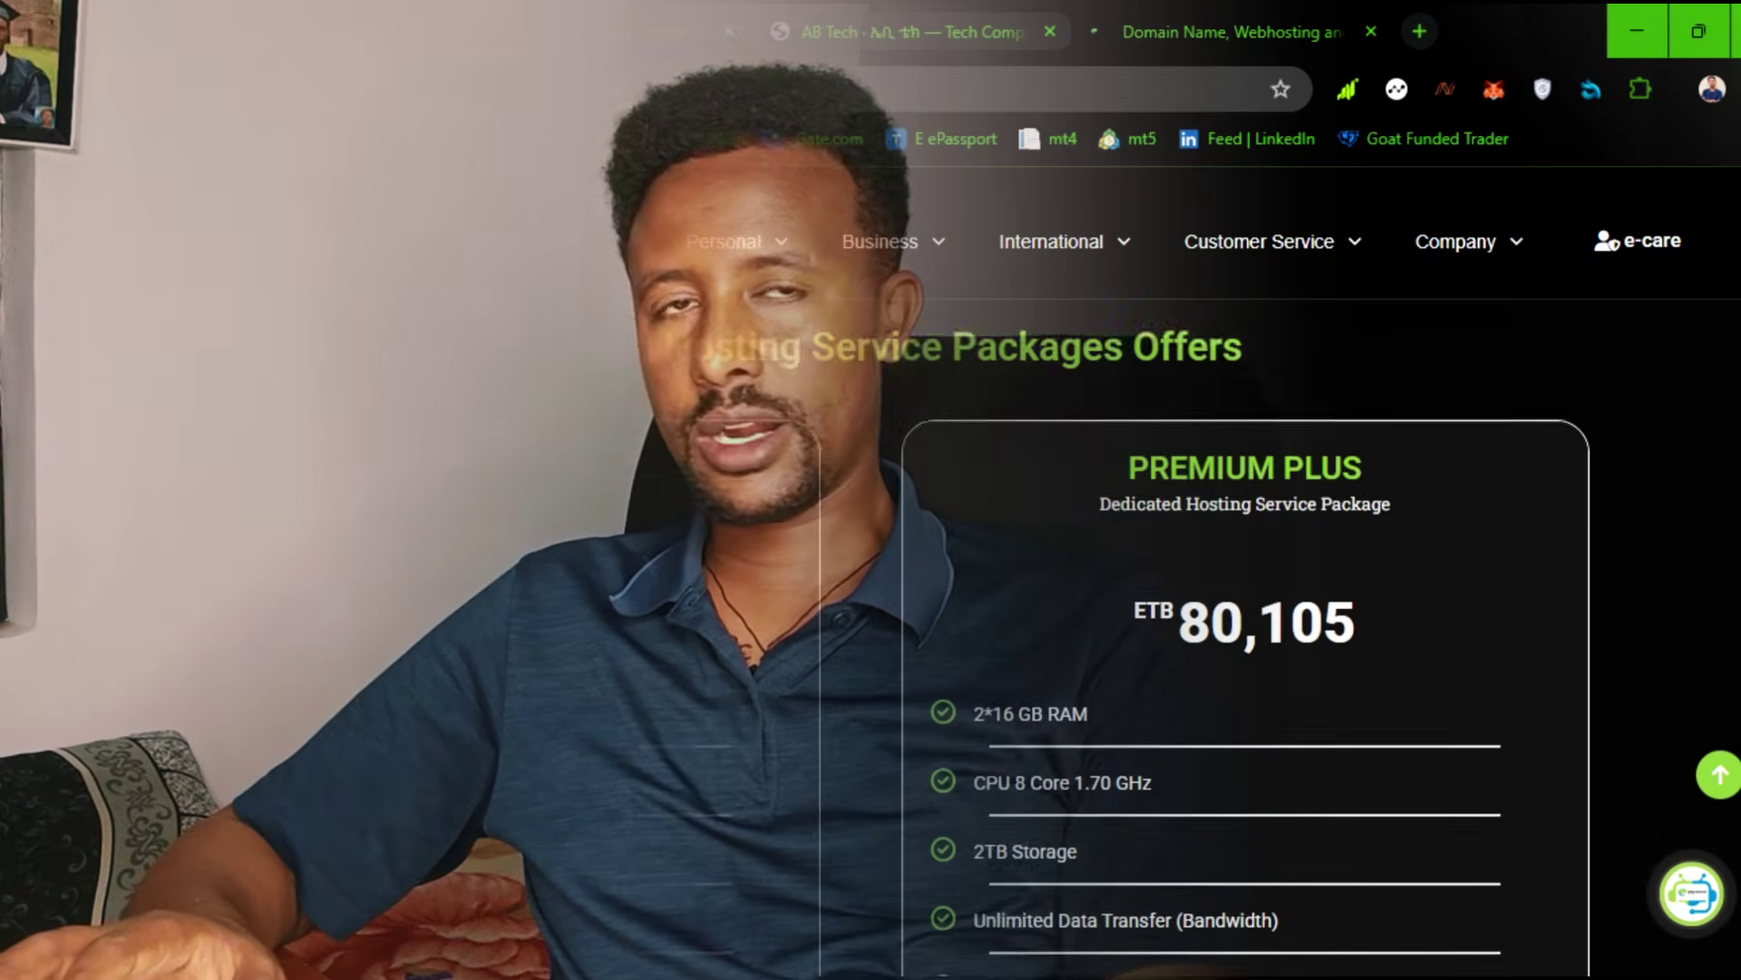
{"action": "scroll", "coordinate": [1113, 649], "scroll_direction": "down", "scroll_amount": 15}
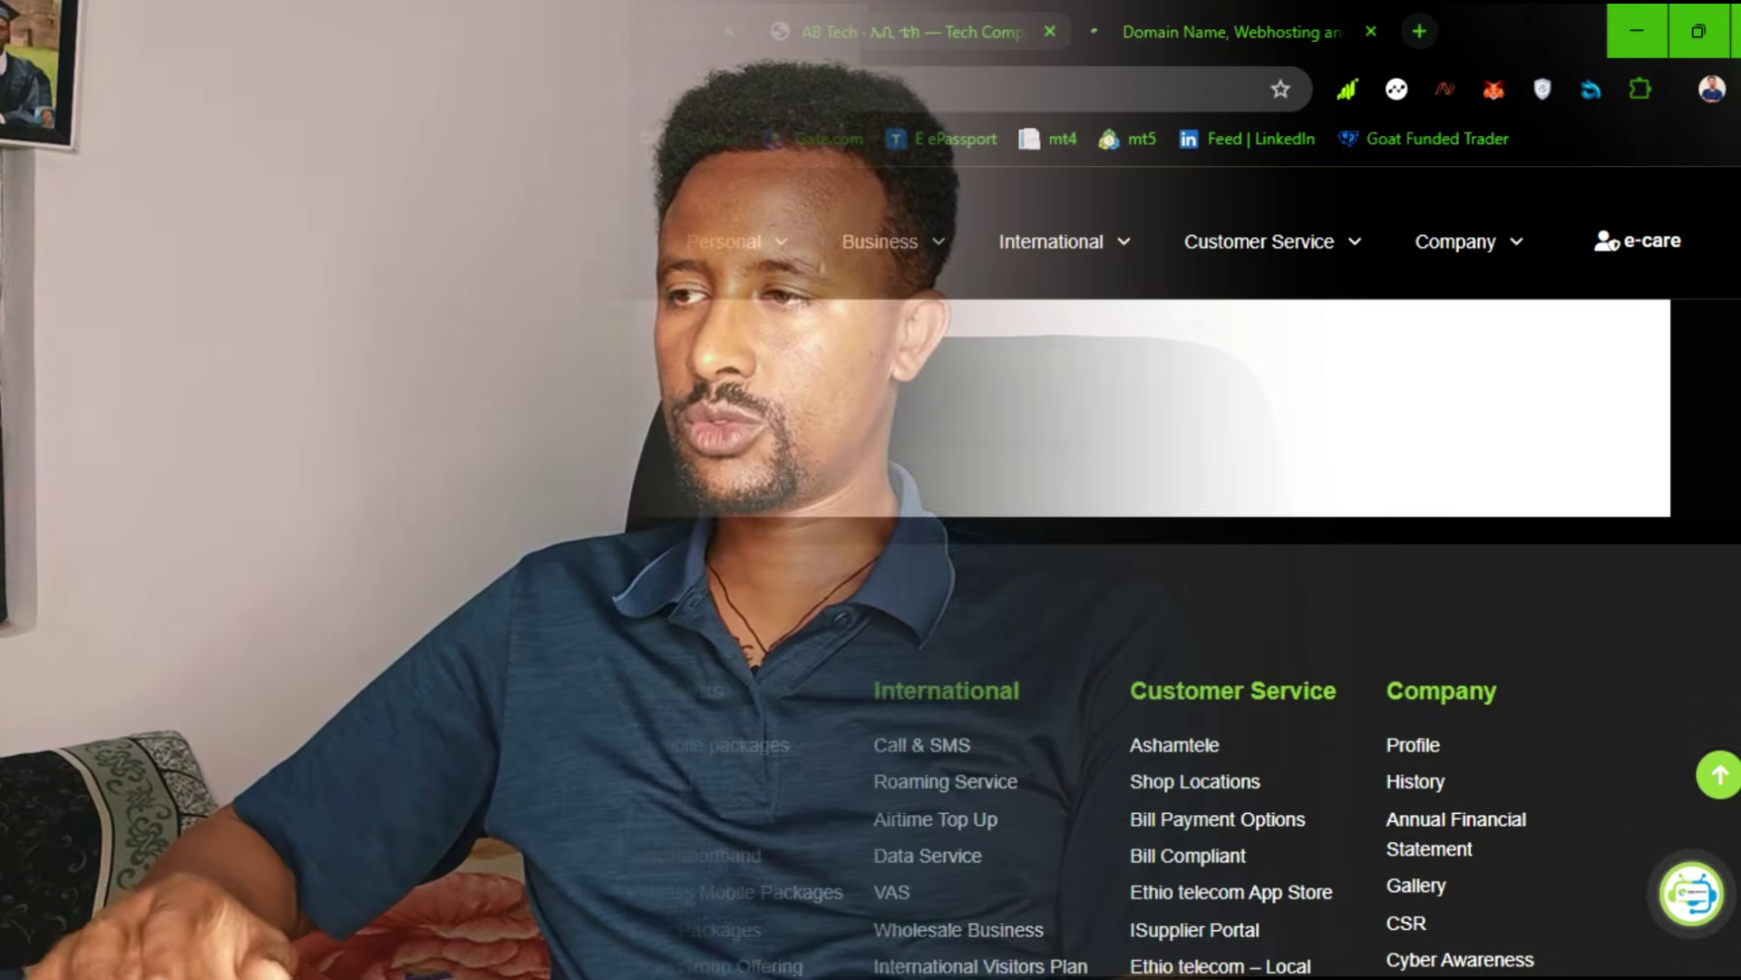
Step: Open the Ethio telecom hosting portal and enter abtech.com as the domain name to look up
{"action": "scroll", "coordinate": [294, 666], "scroll_direction": "up", "scroll_amount": 4}
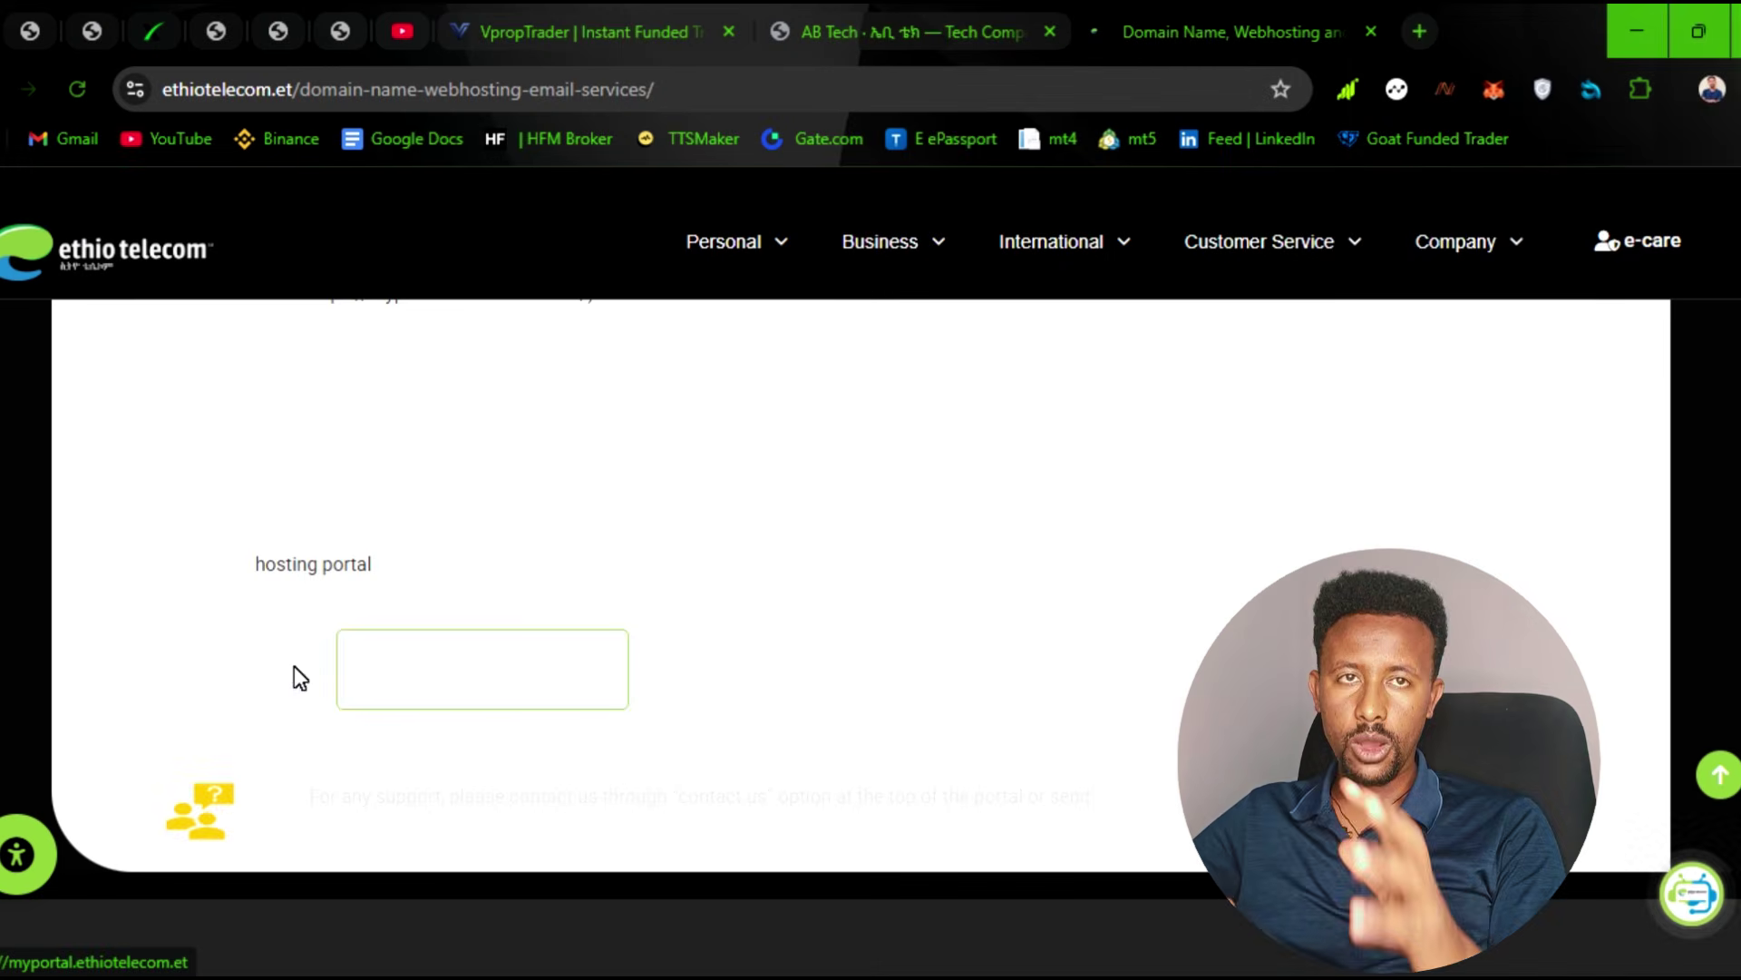
{"action": "left_click", "coordinate": [548, 706]}
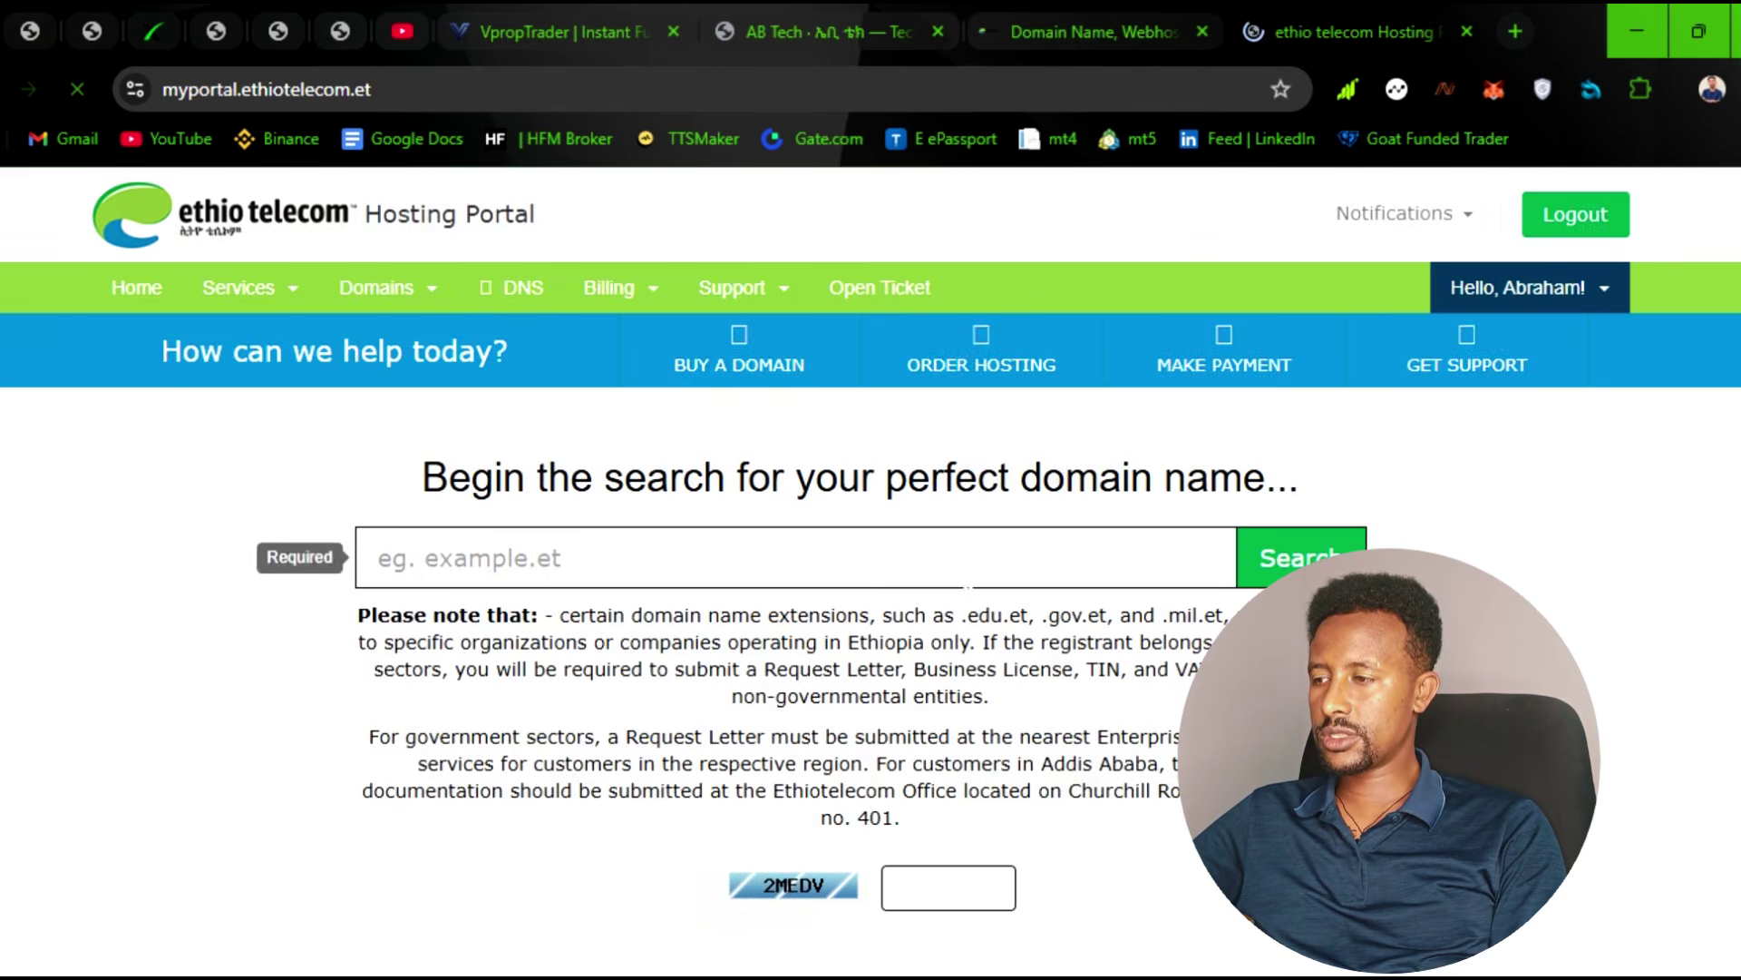
{"action": "left_click", "coordinate": [521, 558]}
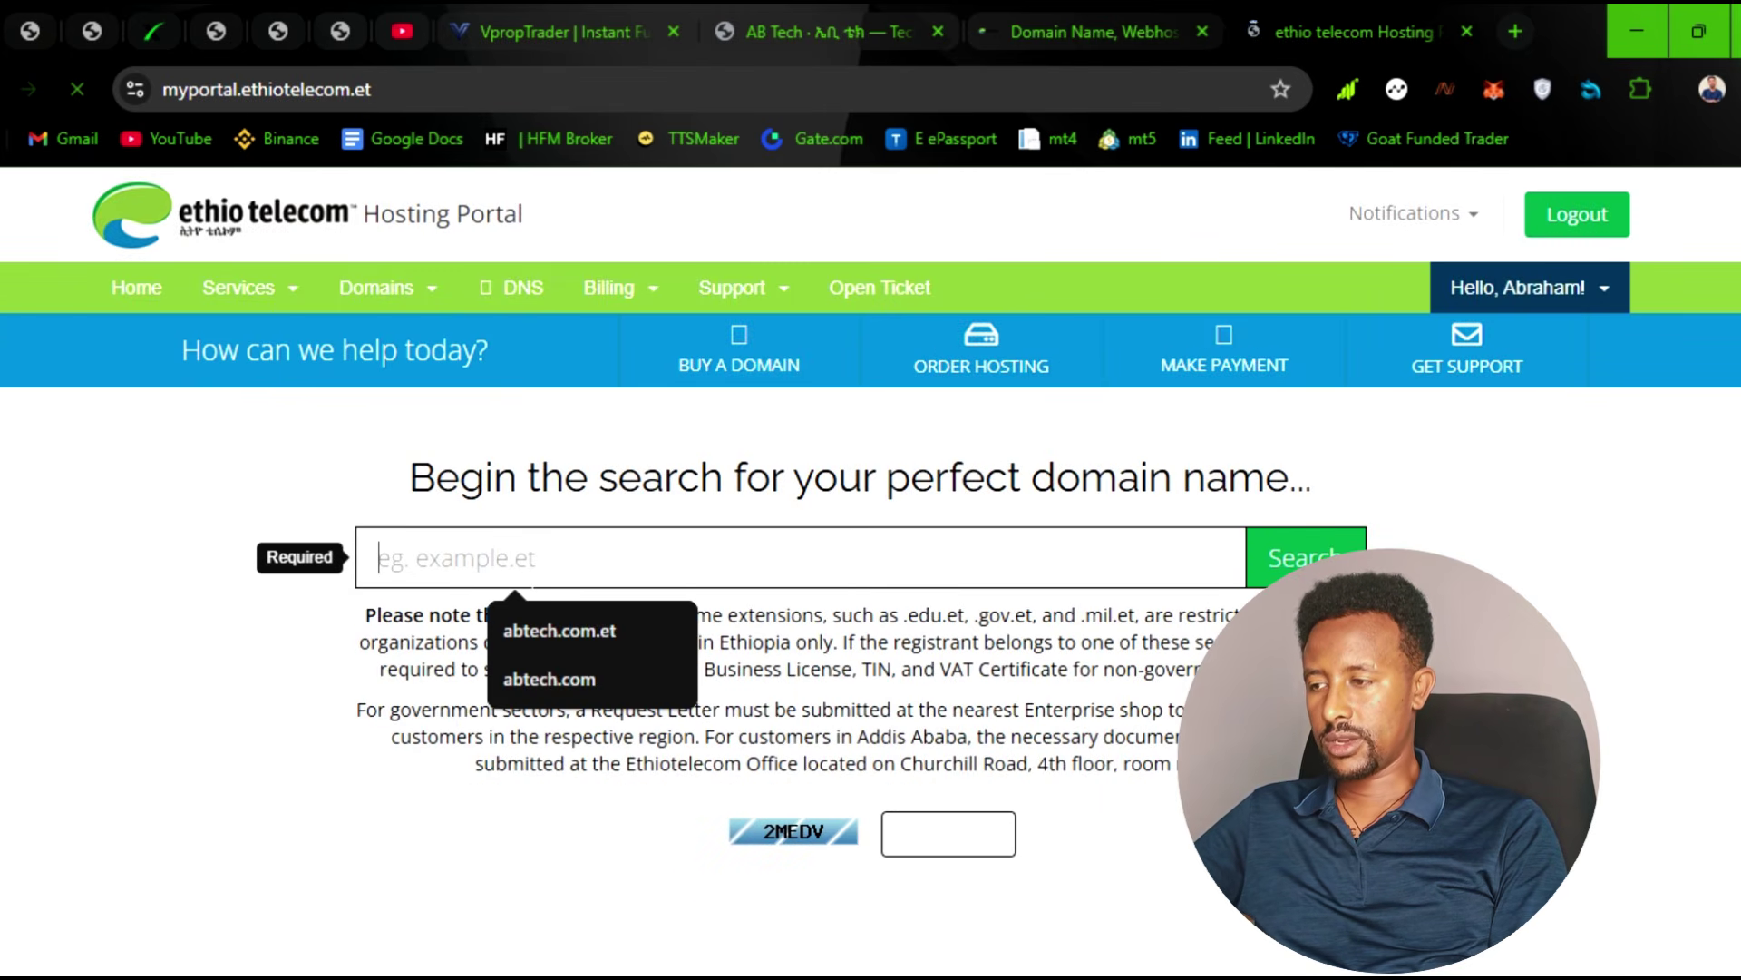
{"action": "left_click", "coordinate": [577, 618]}
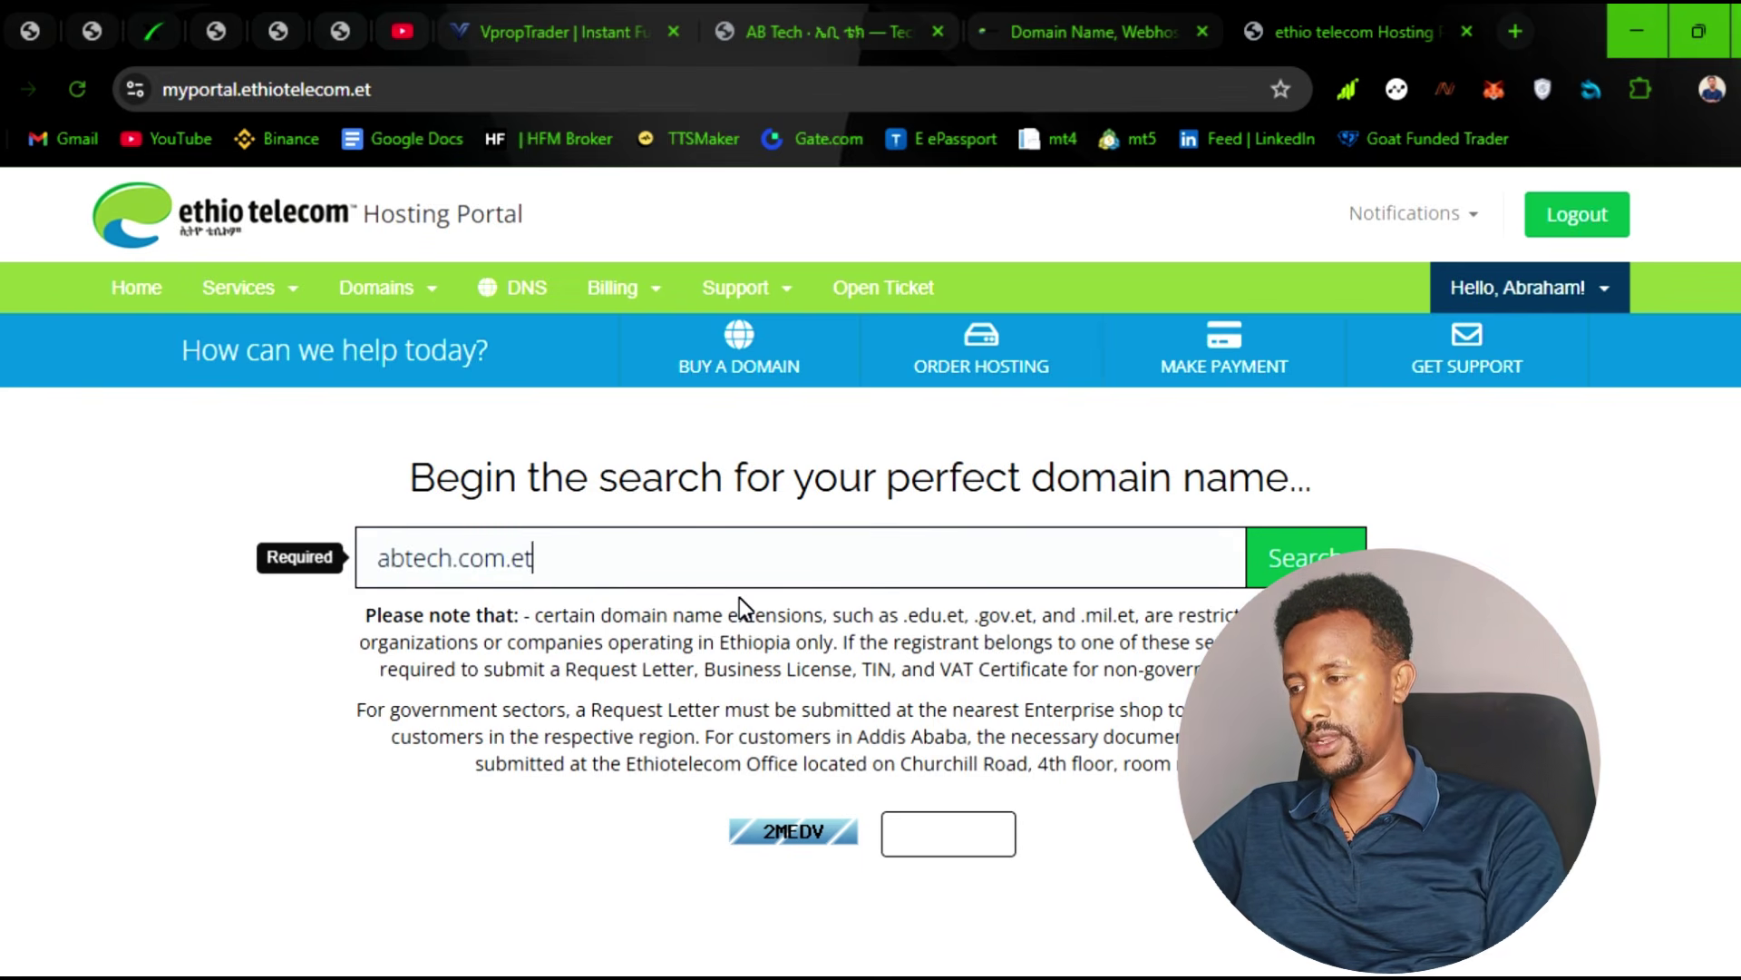
{"action": "key", "text": "BackSpace"}
{"action": "key", "text": "BackSpace"}
{"action": "key", "text": "BackSpace"}
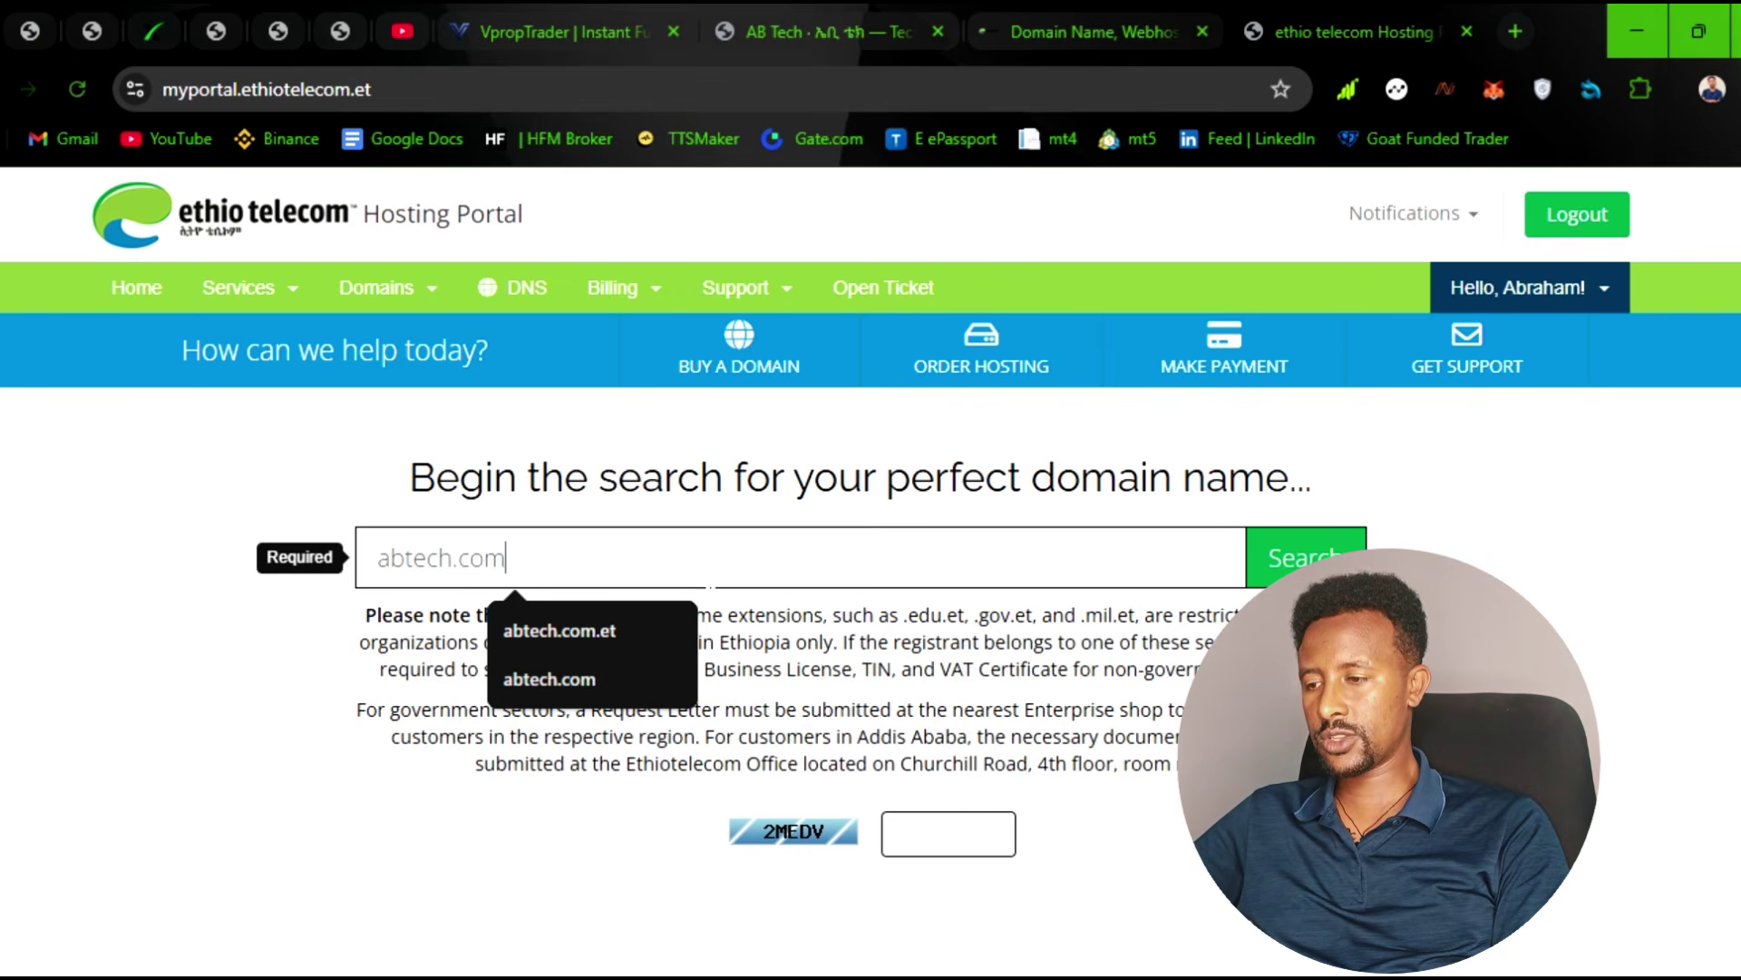
Step: Enter the captcha verification code and run the domain availability search
{"action": "left_click", "coordinate": [1299, 560]}
{"action": "left_click", "coordinate": [948, 832]}
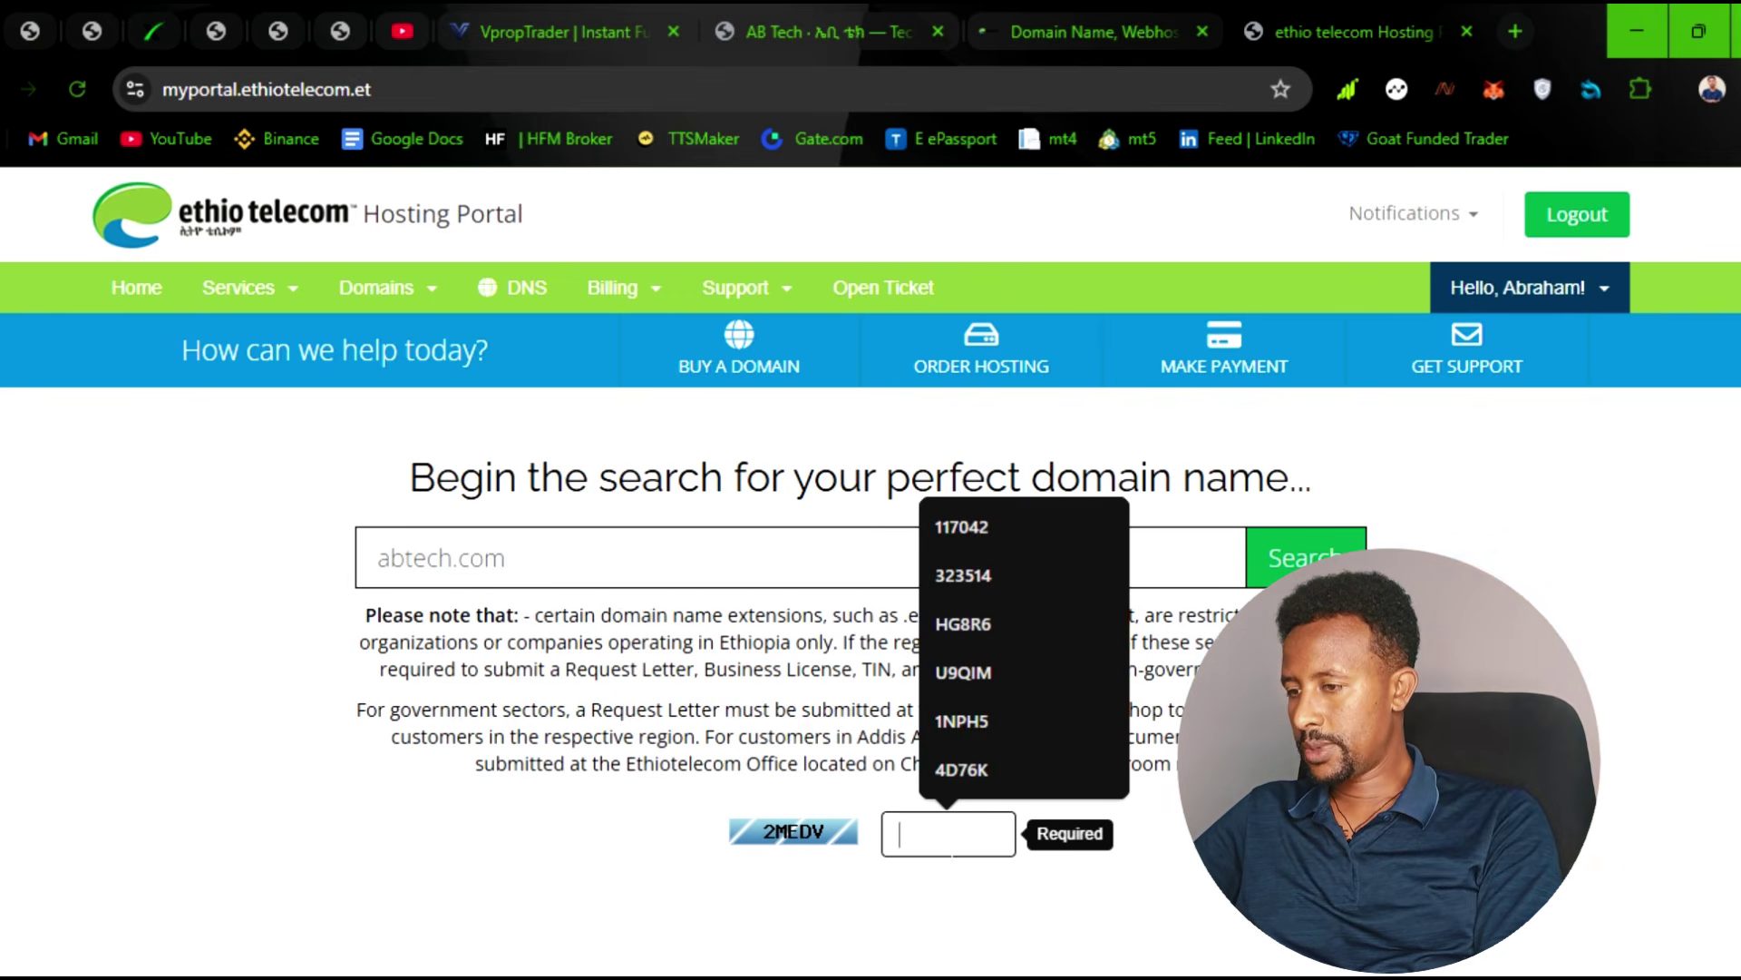
{"action": "type", "text": "2"}
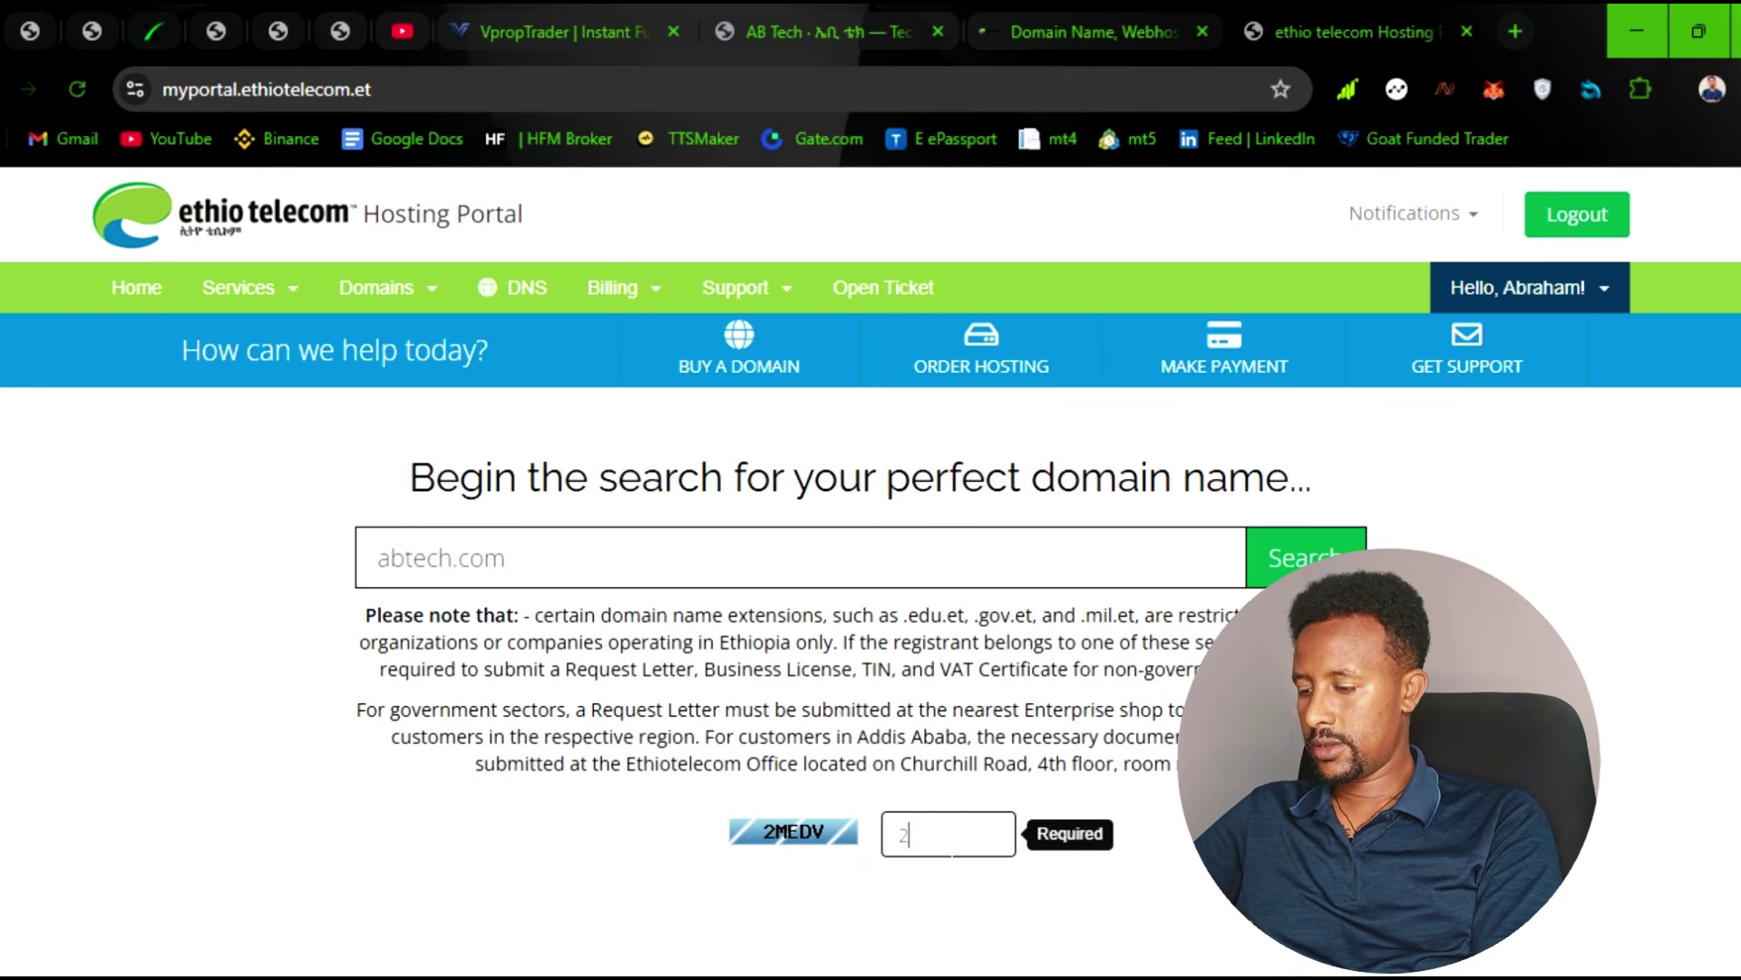
{"action": "type", "text": "MEDV"}
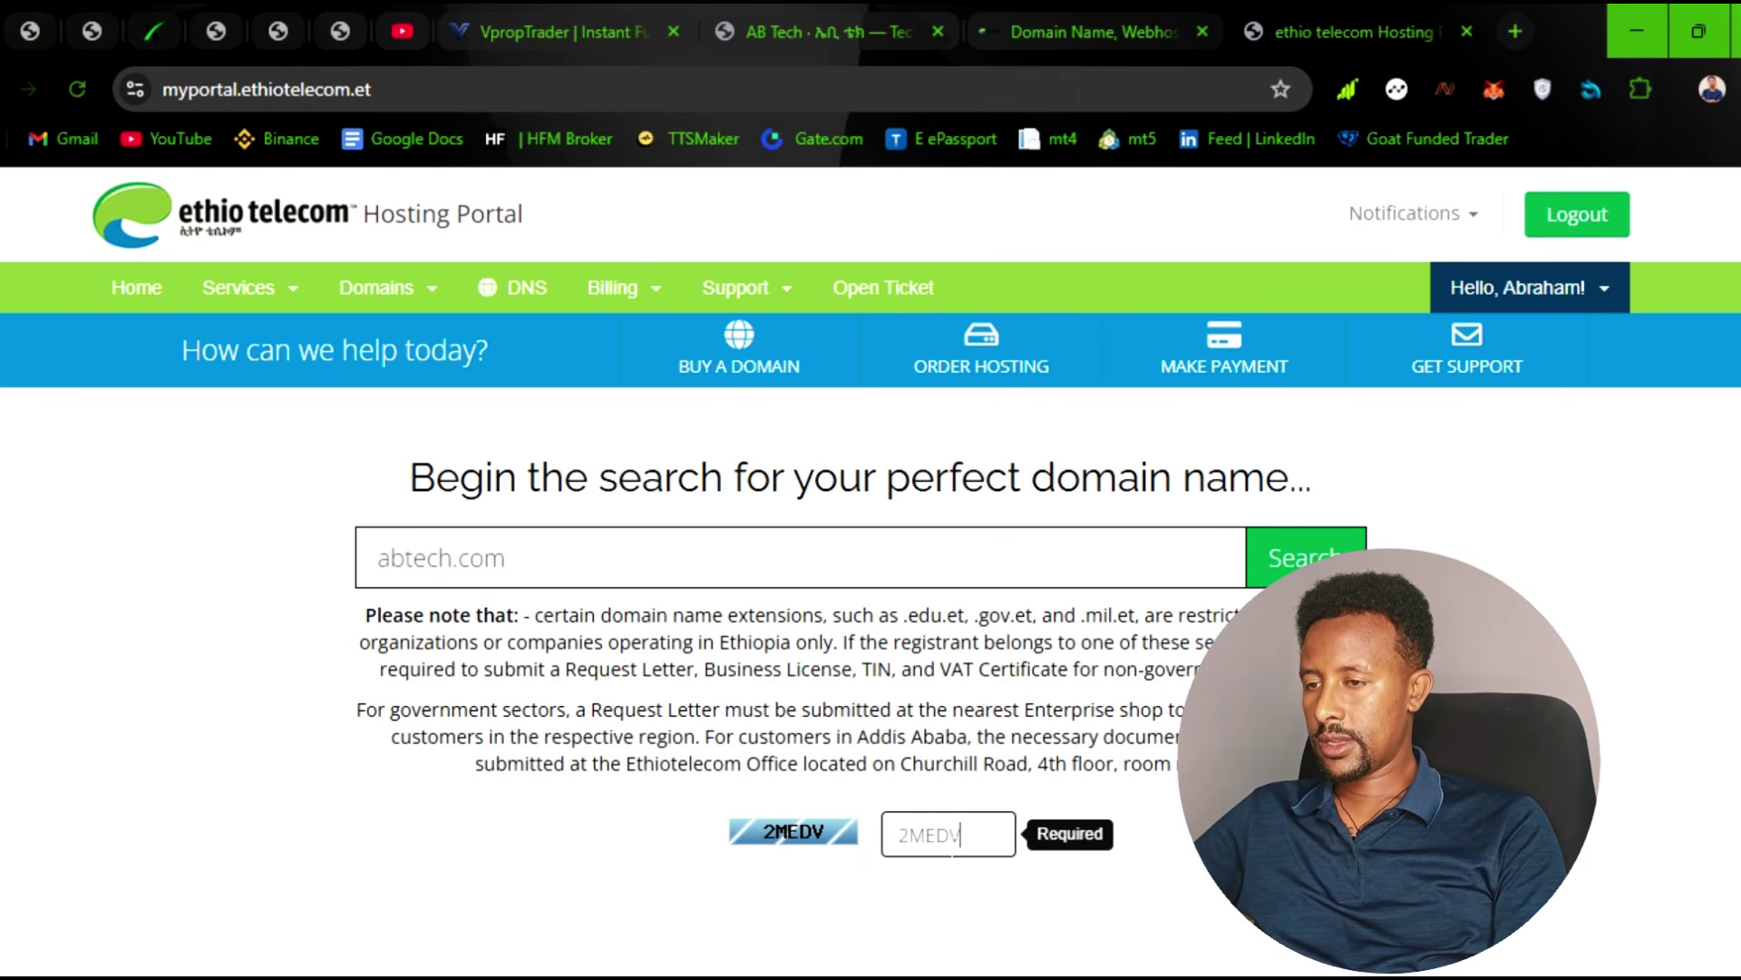
{"action": "left_click", "coordinate": [1322, 555]}
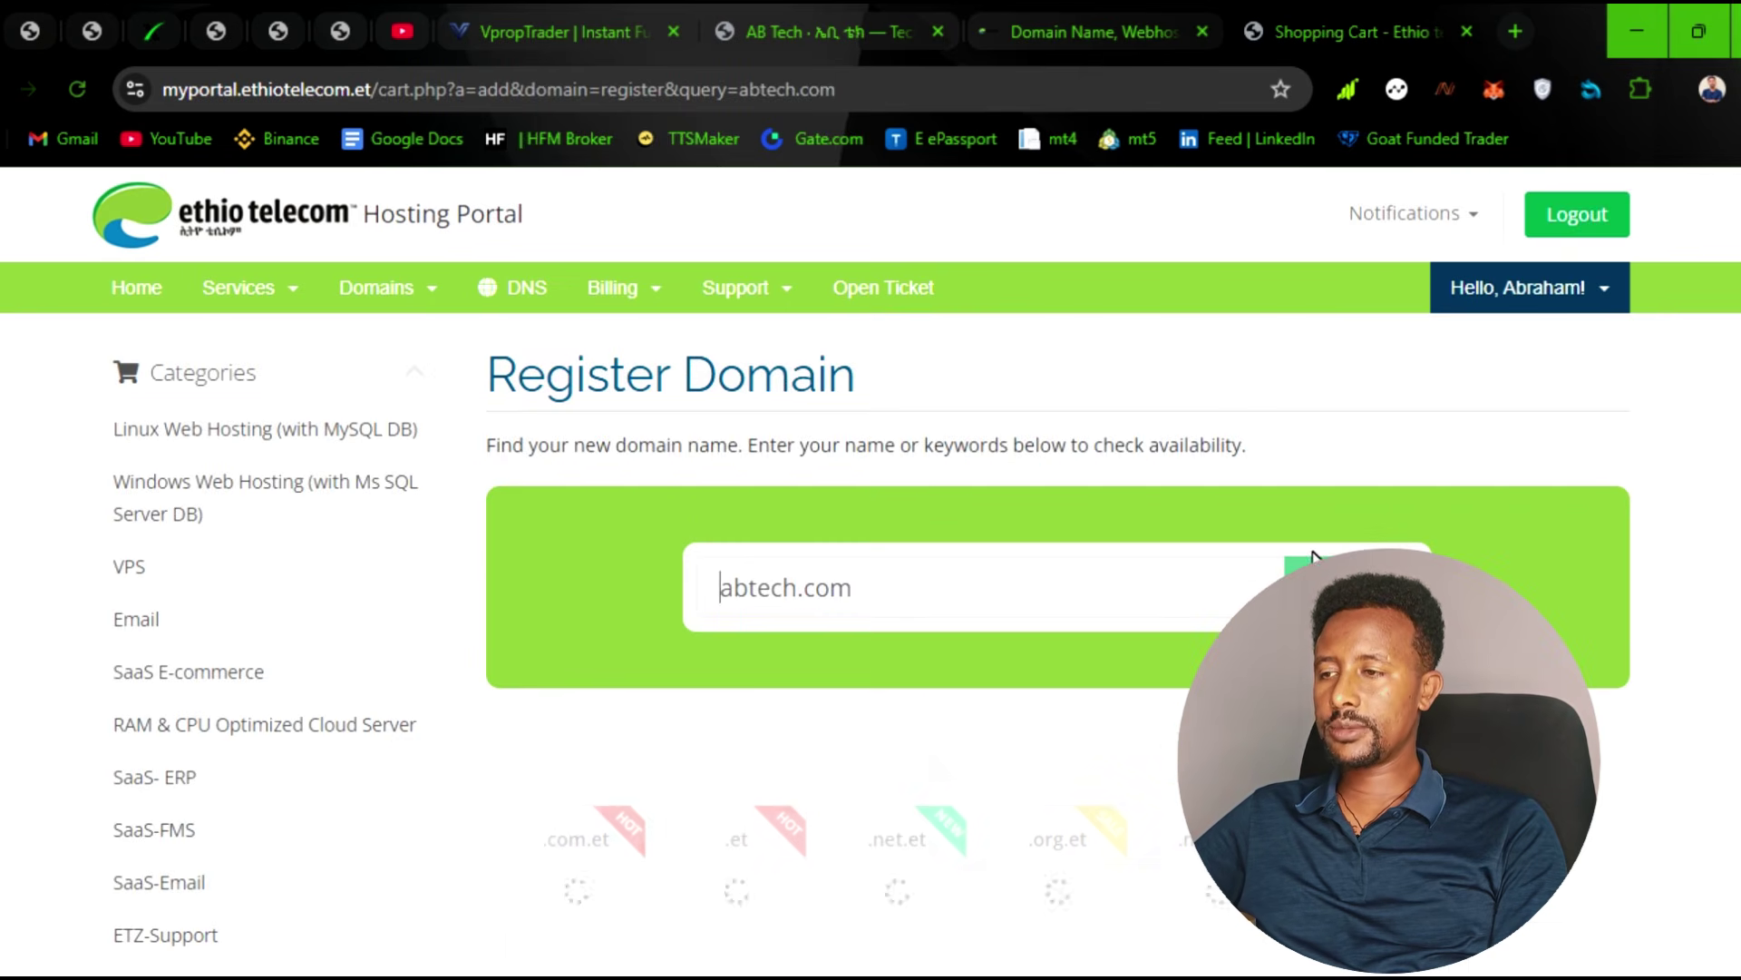
Step: Review the domain offers, add abtech.et to the cart and proceed to its domain configuration
{"action": "scroll", "coordinate": [977, 771], "scroll_direction": "down", "scroll_amount": 2}
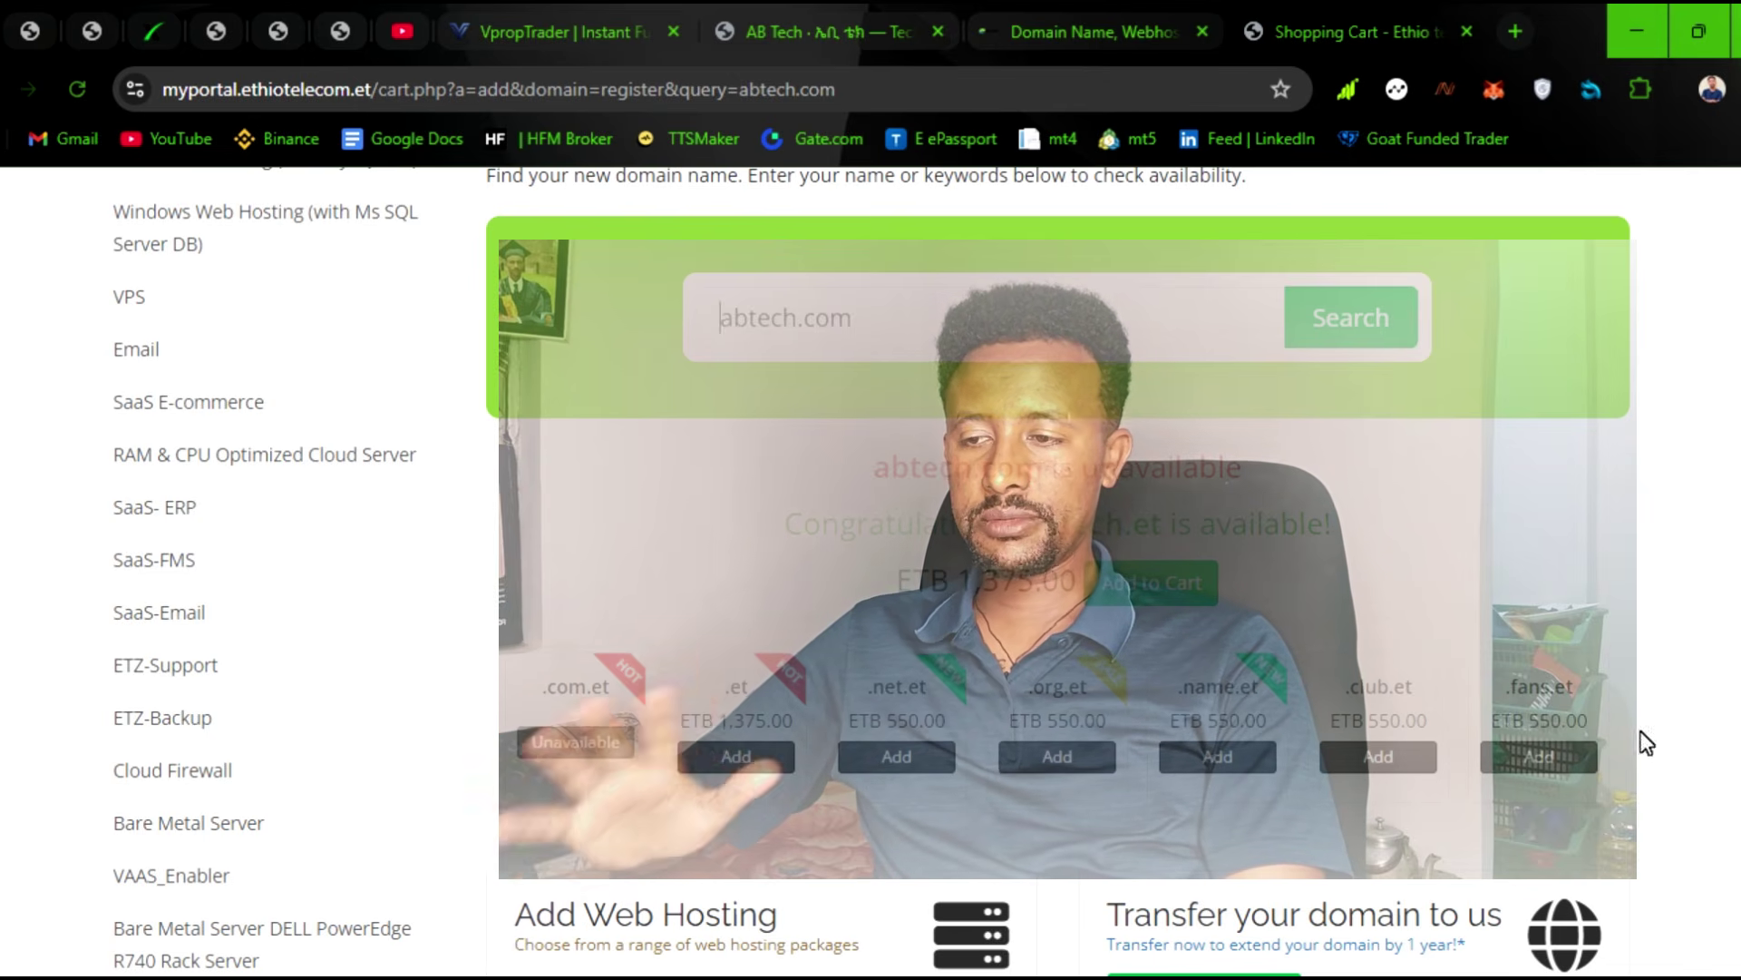
{"action": "scroll", "coordinate": [1298, 824], "scroll_direction": "down", "scroll_amount": 2}
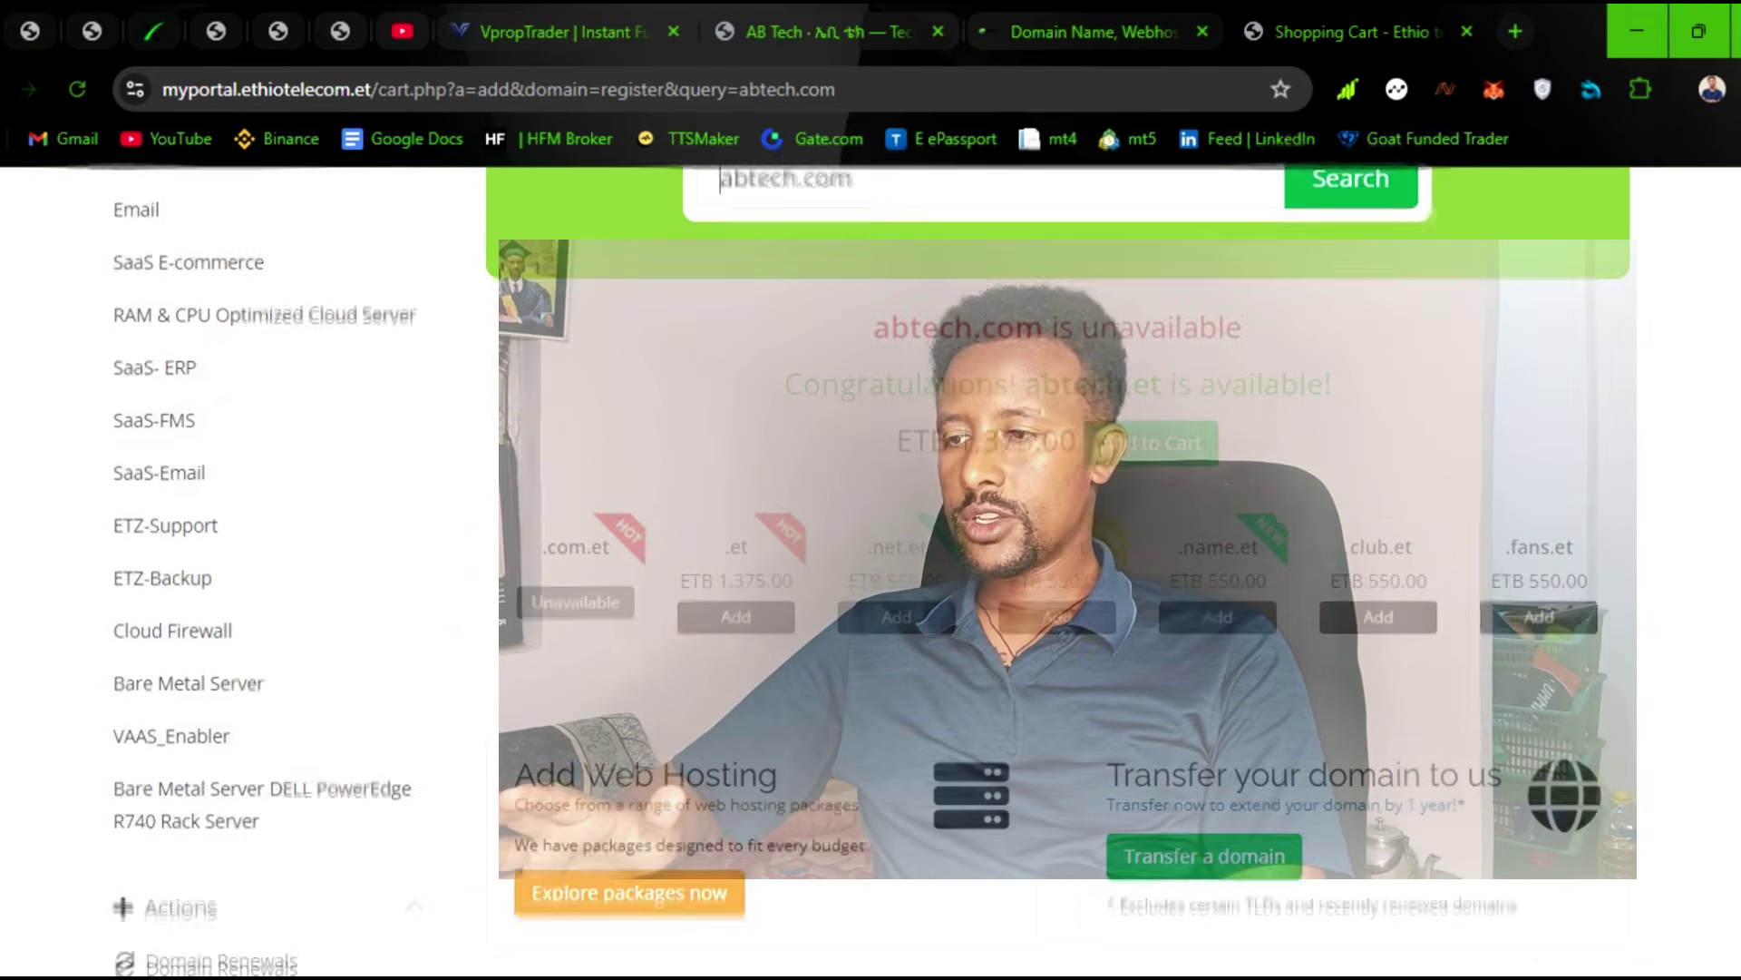
{"action": "scroll", "coordinate": [1299, 823], "scroll_direction": "down", "scroll_amount": 3}
{"action": "scroll", "coordinate": [1309, 827], "scroll_direction": "up", "scroll_amount": 3}
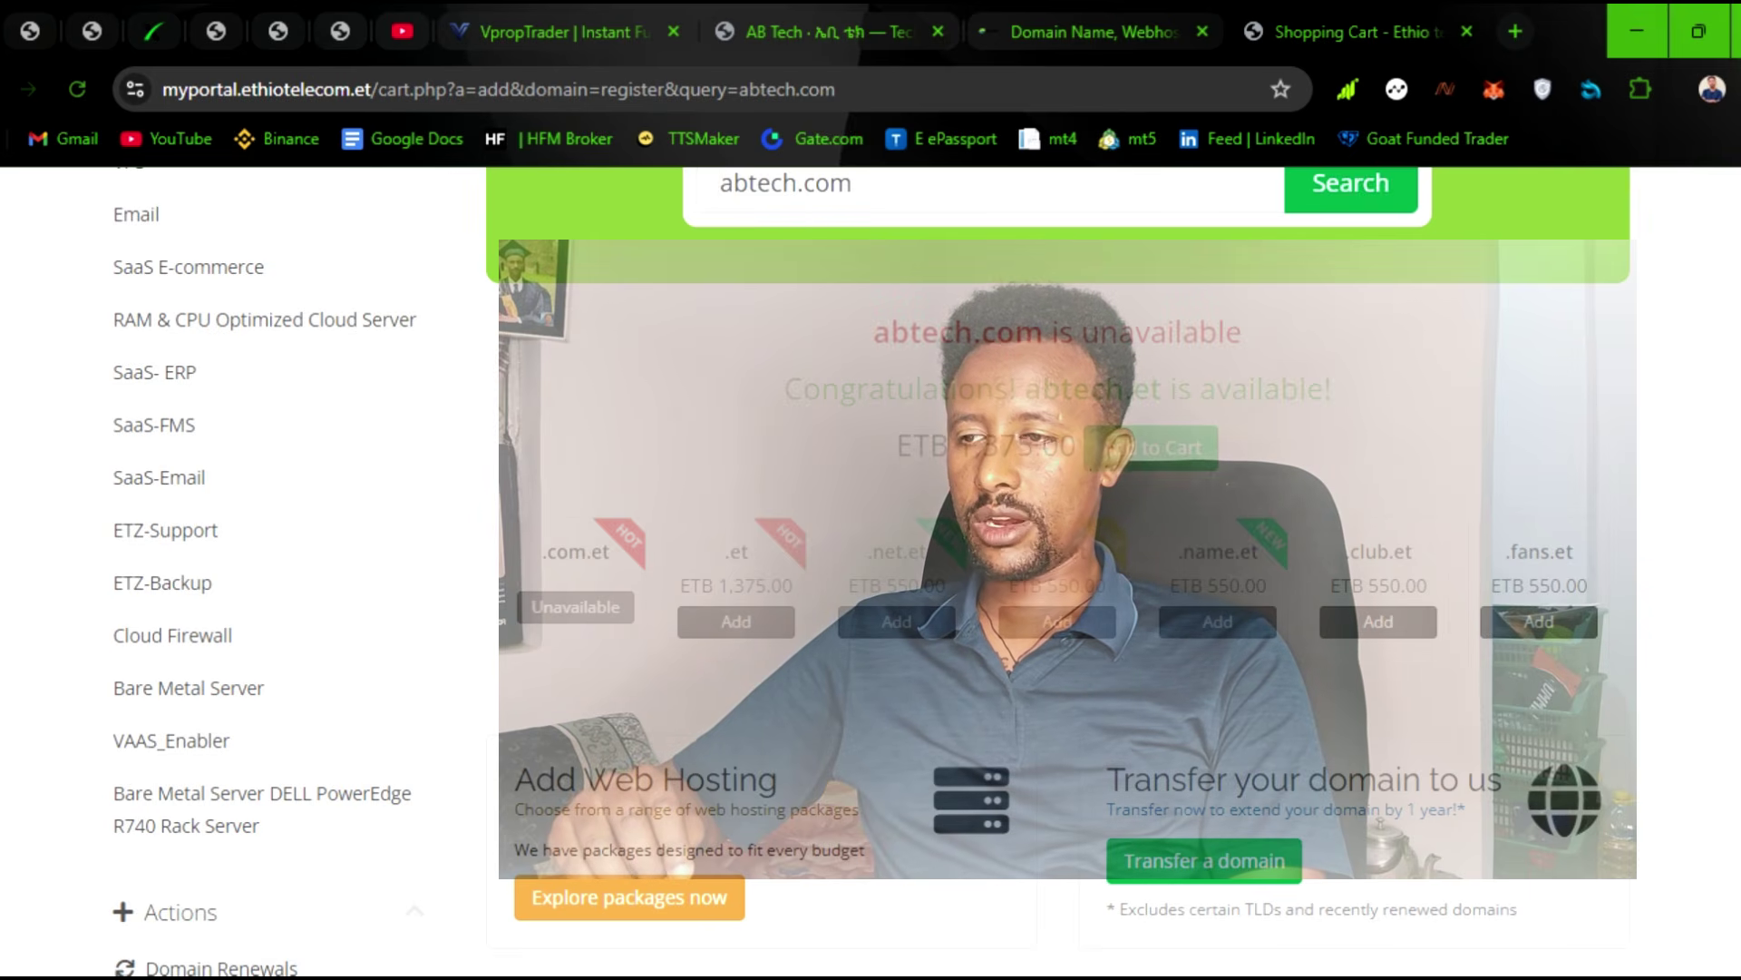
{"action": "left_click", "coordinate": [1179, 465]}
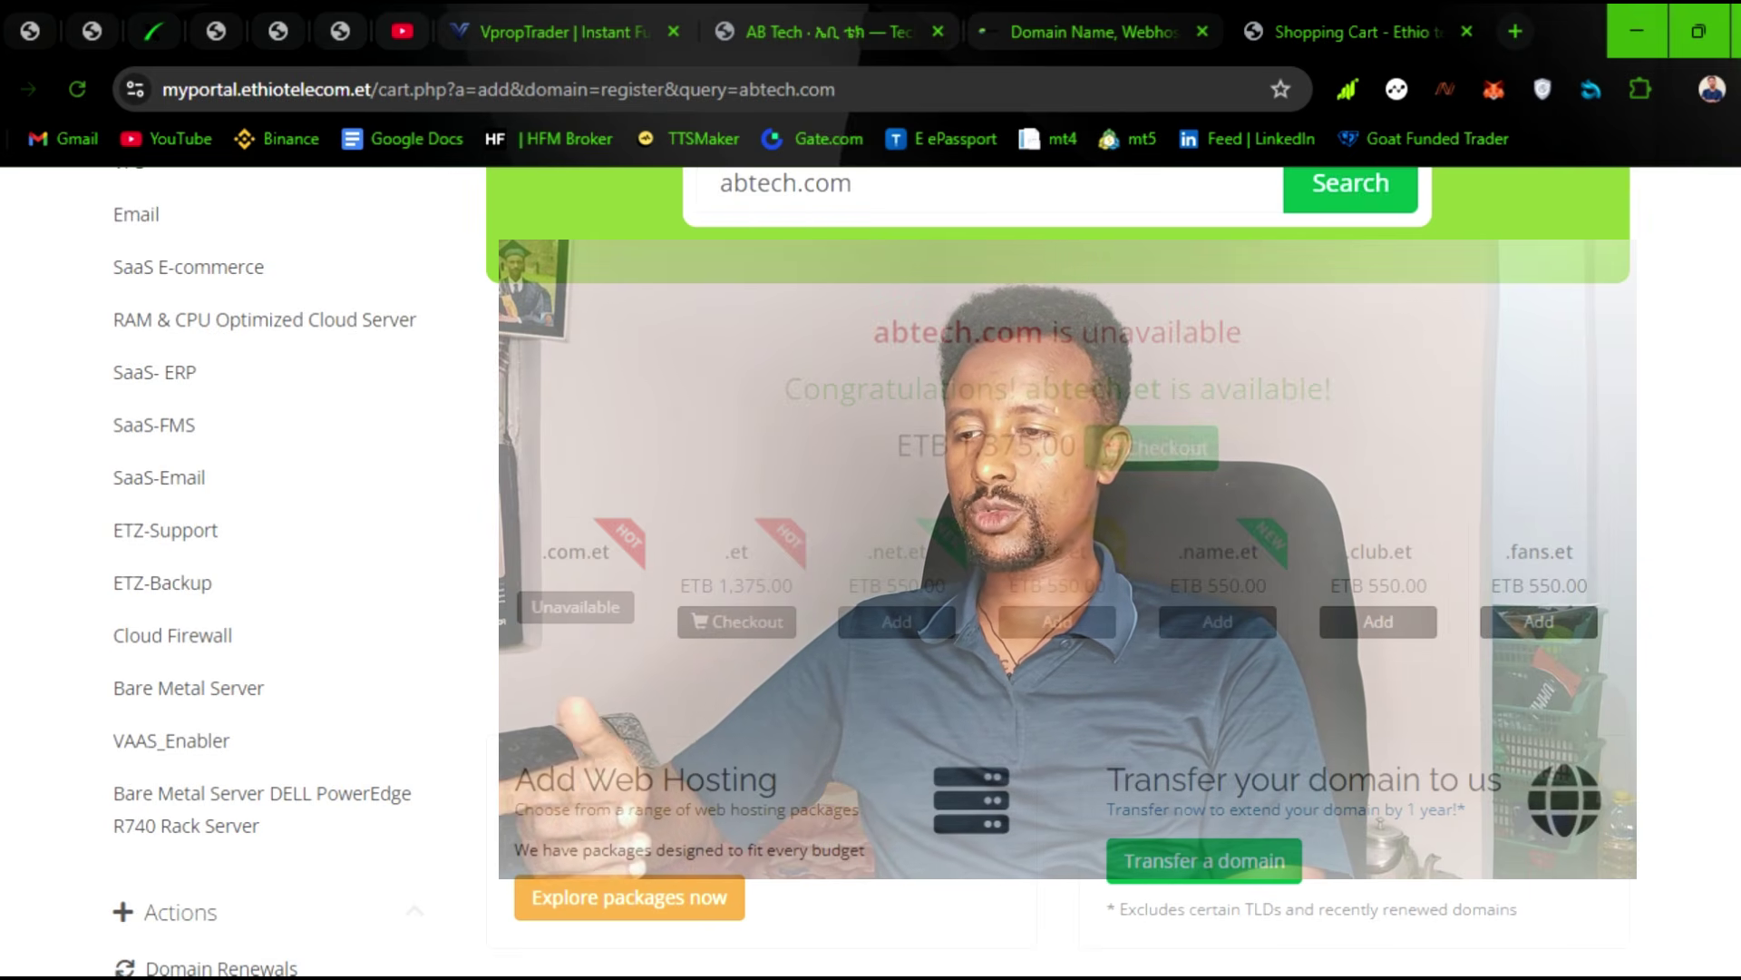
{"action": "scroll", "coordinate": [1170, 363], "scroll_direction": "down", "scroll_amount": 1}
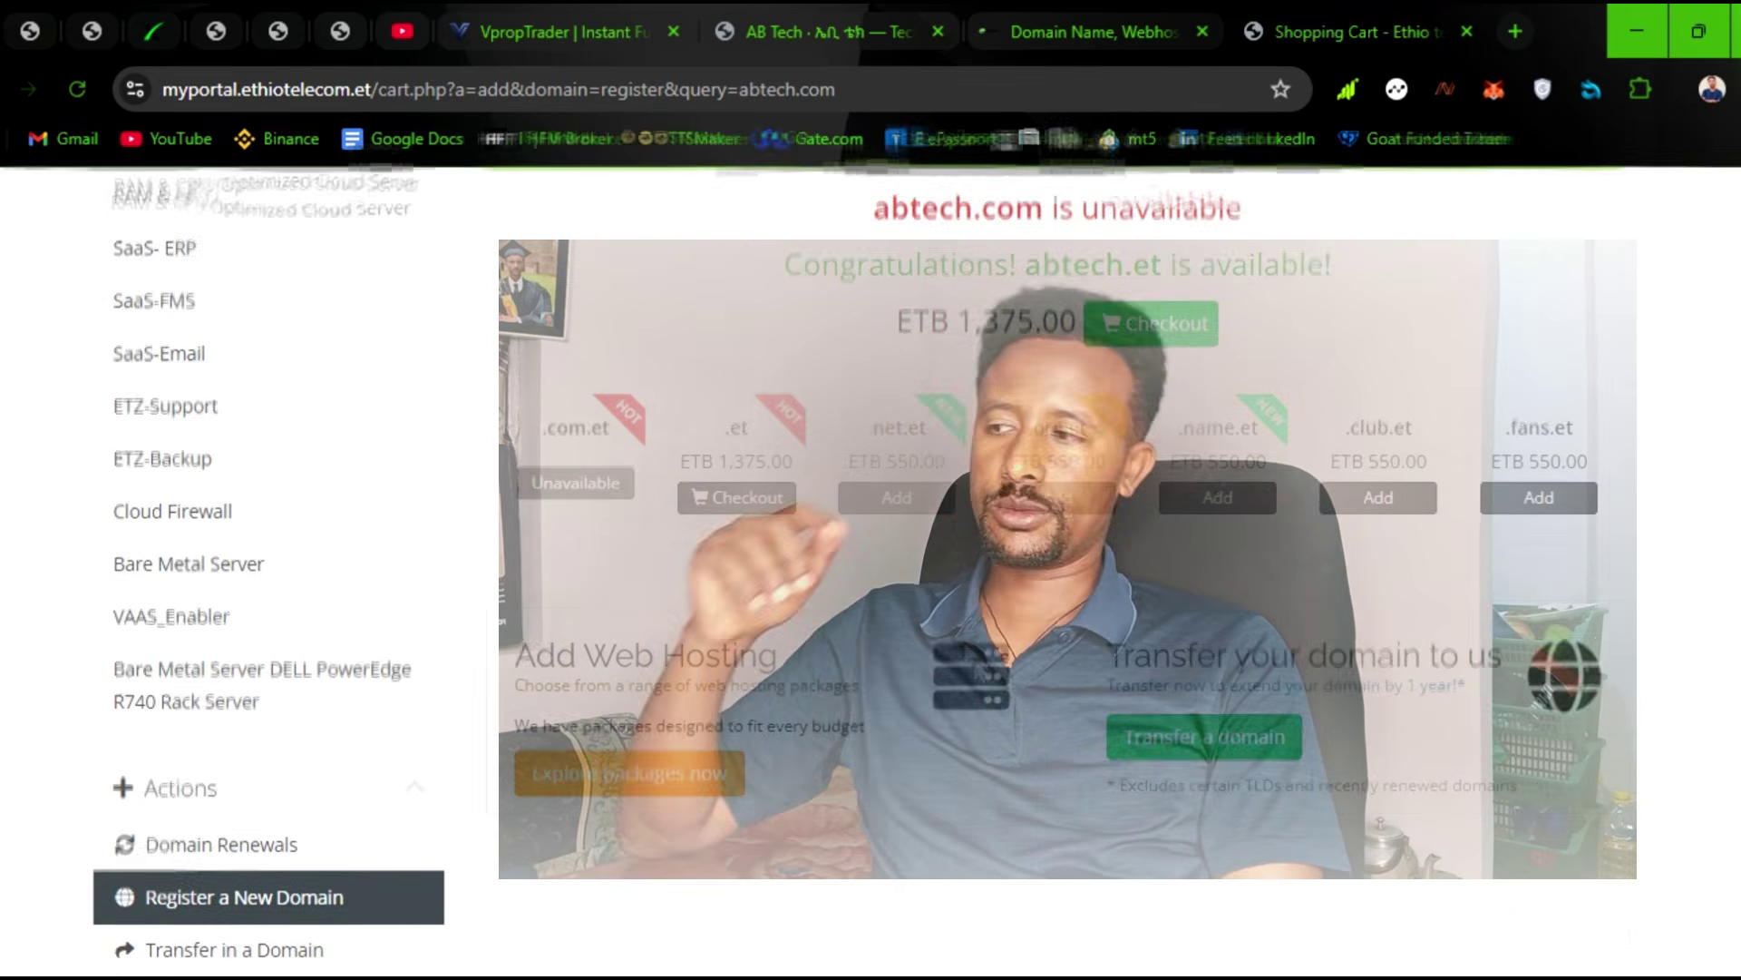
{"action": "left_click", "coordinate": [1170, 331]}
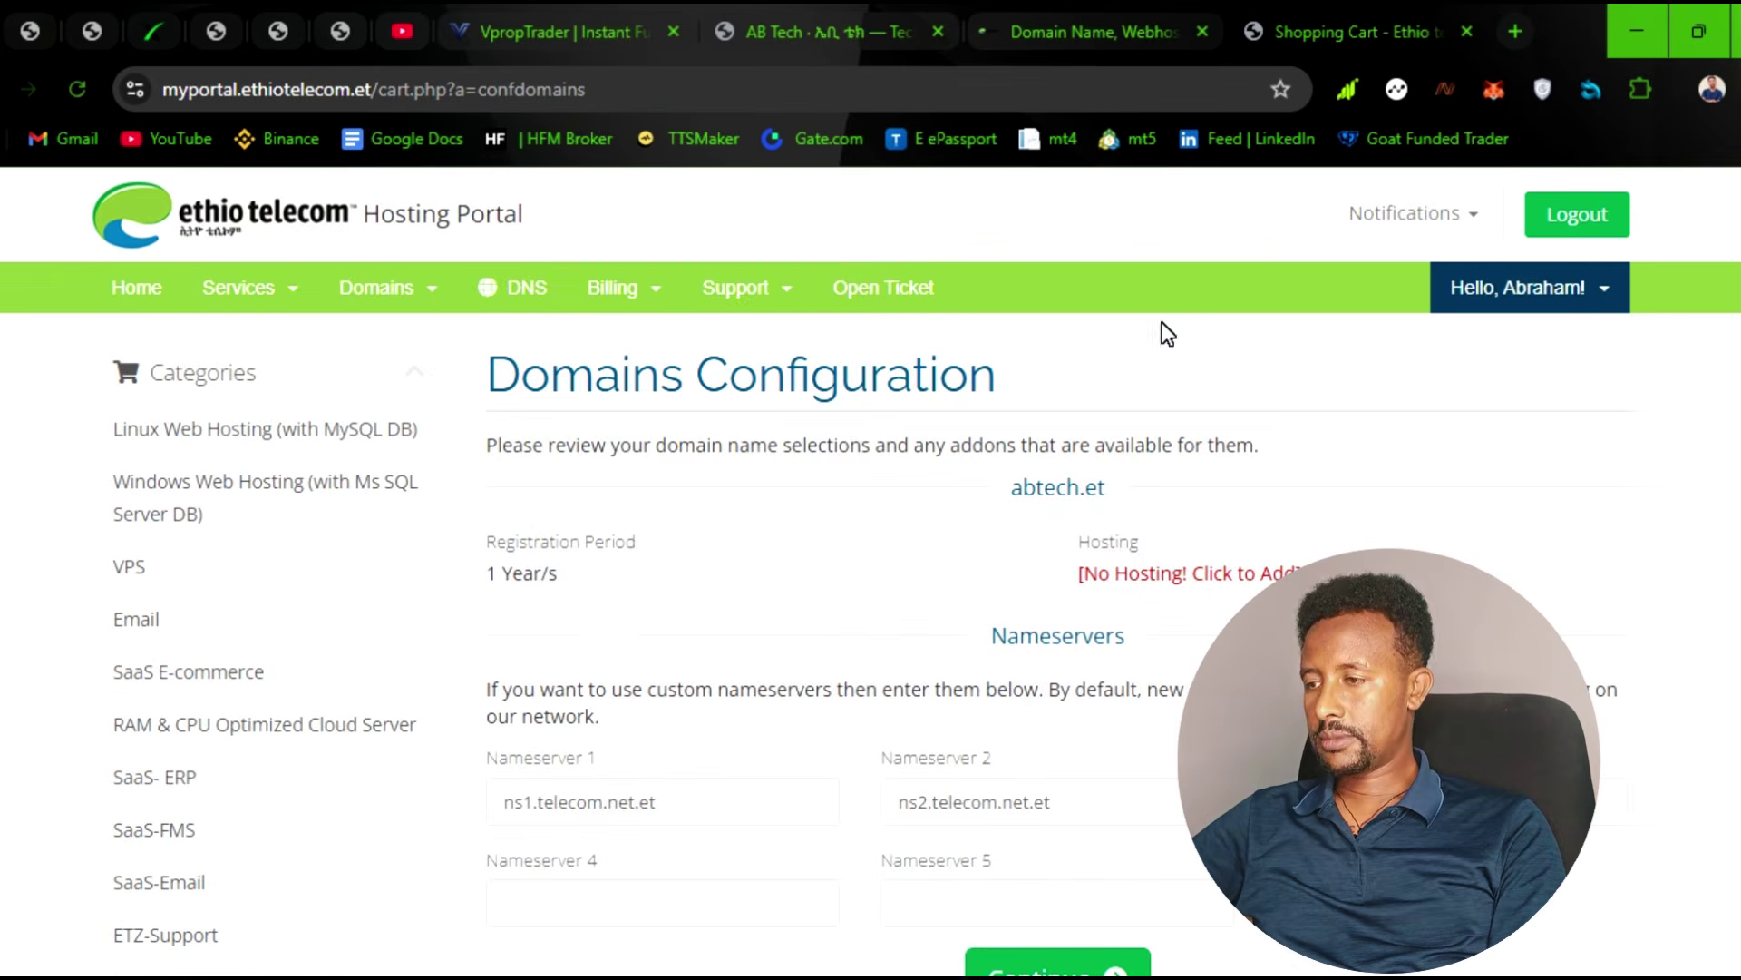
Step: Review the registration period and nameservers for abtech.et, keep the defaults and continue to the order review
{"action": "scroll", "coordinate": [650, 669], "scroll_direction": "down", "scroll_amount": 3}
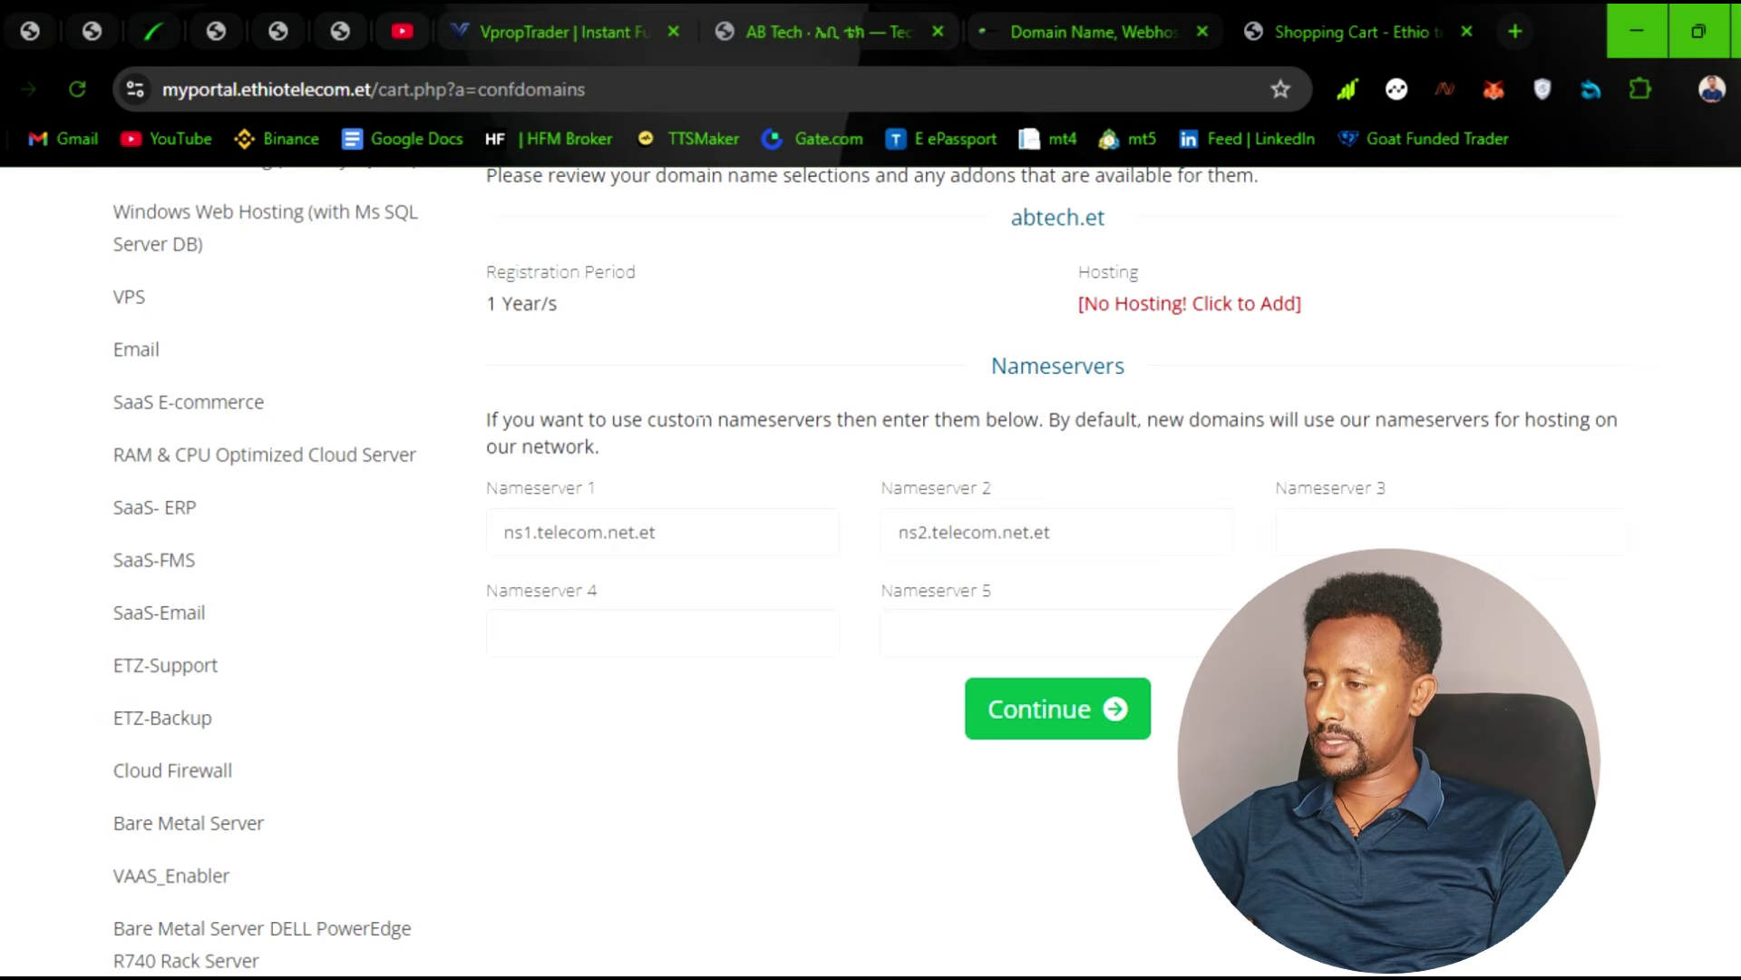
{"action": "scroll", "coordinate": [682, 417], "scroll_direction": "up", "scroll_amount": 1}
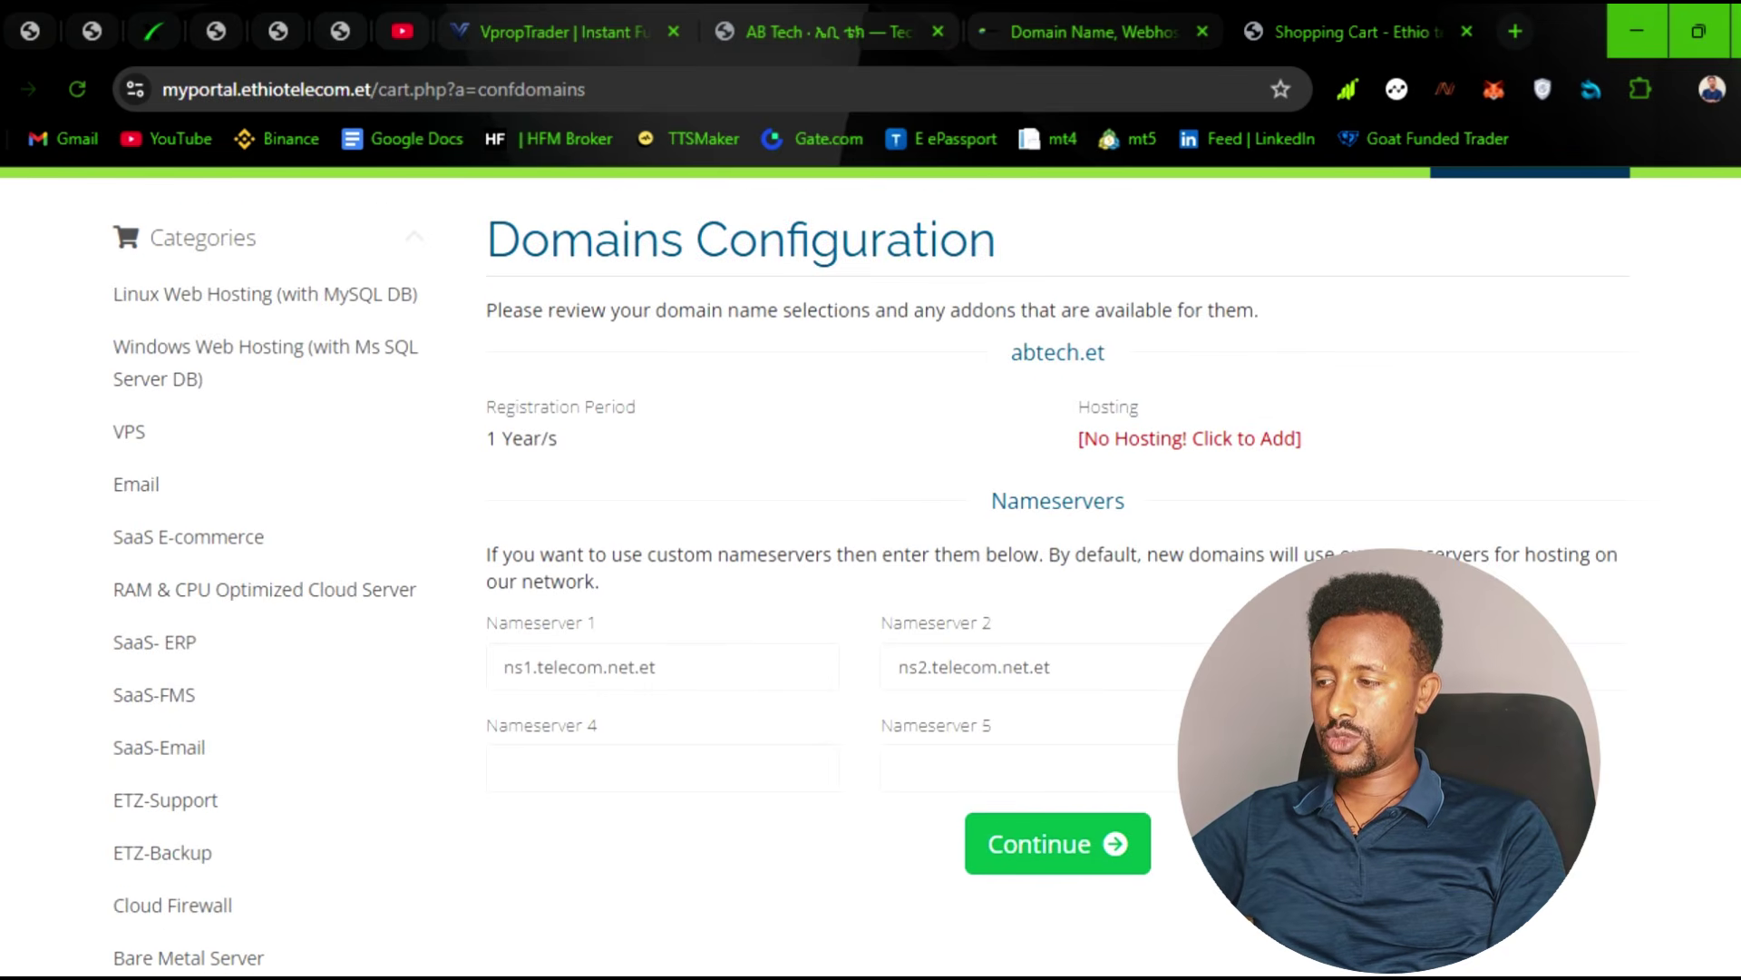
{"action": "scroll", "coordinate": [747, 671], "scroll_direction": "down", "scroll_amount": 3}
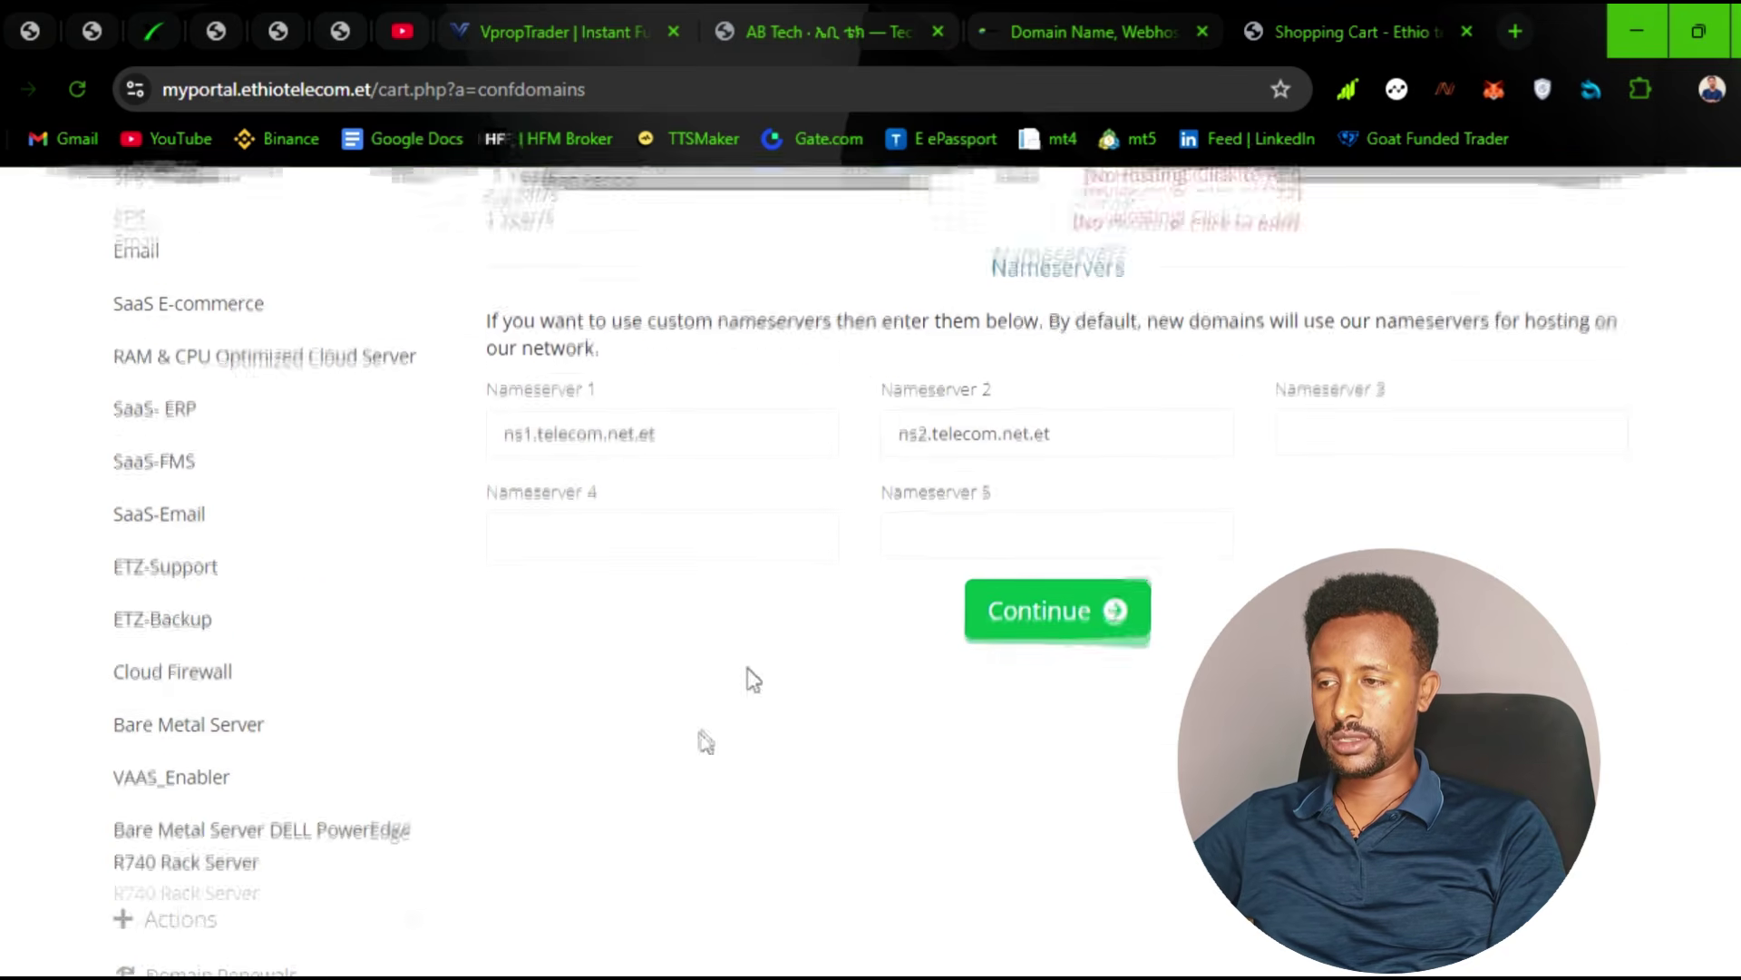
{"action": "scroll", "coordinate": [686, 709], "scroll_direction": "up", "scroll_amount": 1}
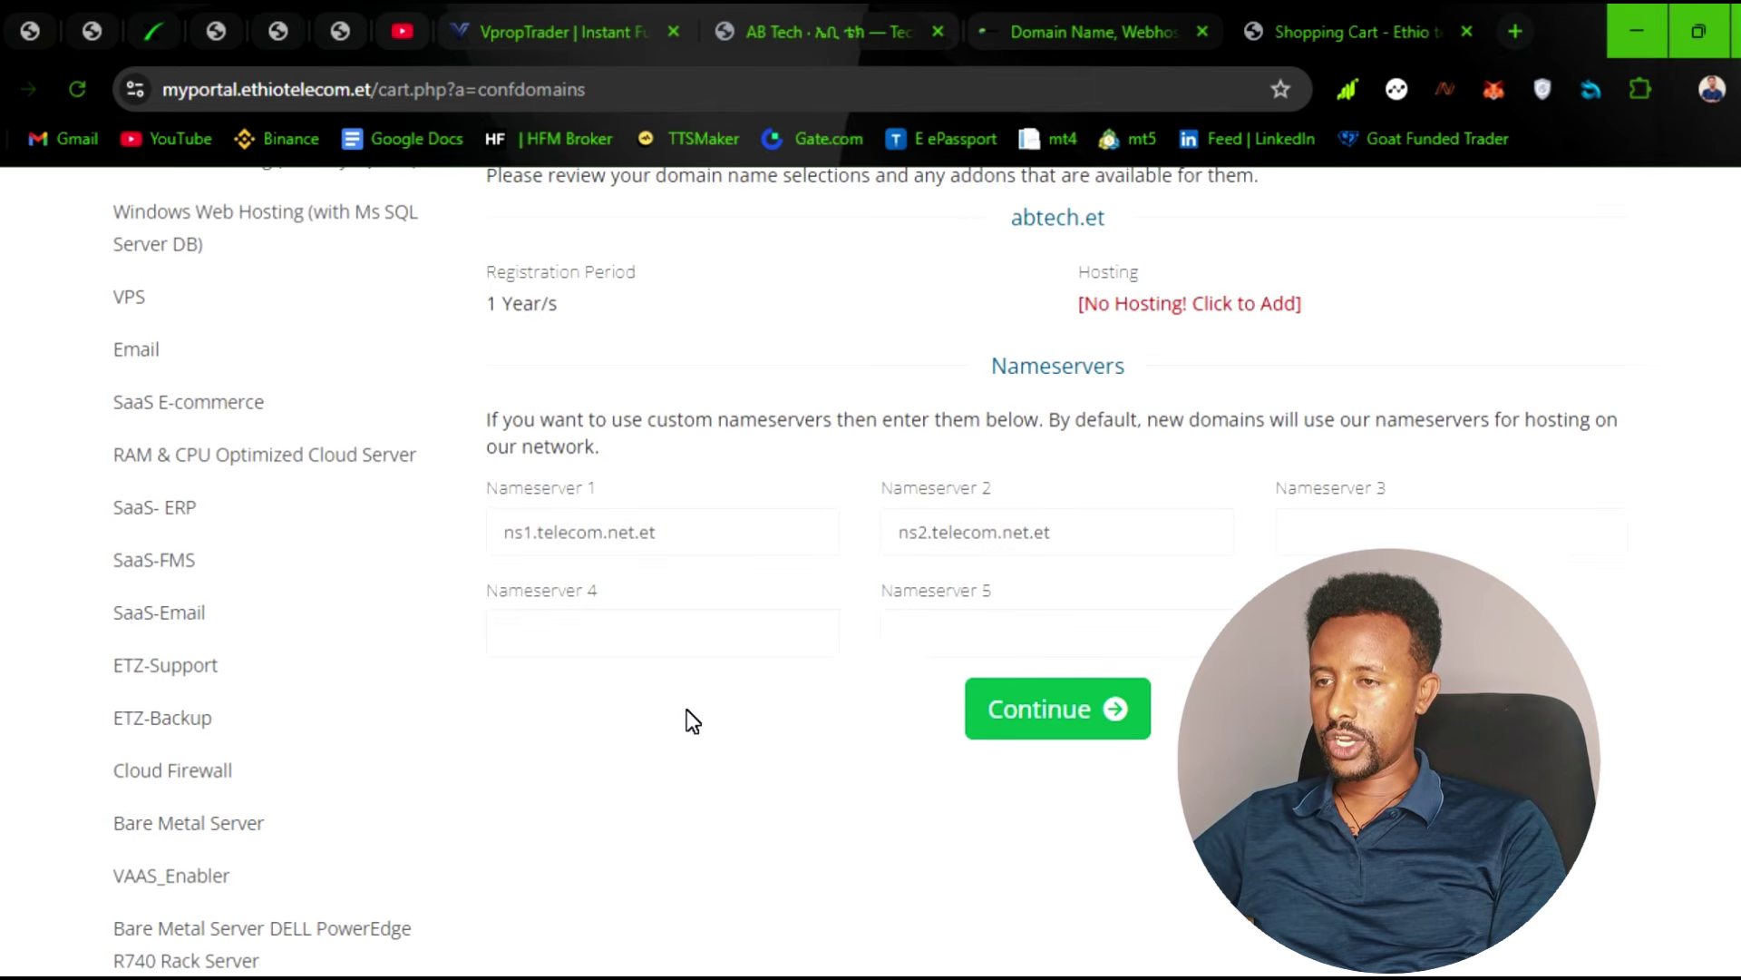
{"action": "scroll", "coordinate": [748, 716], "scroll_direction": "up", "scroll_amount": 2}
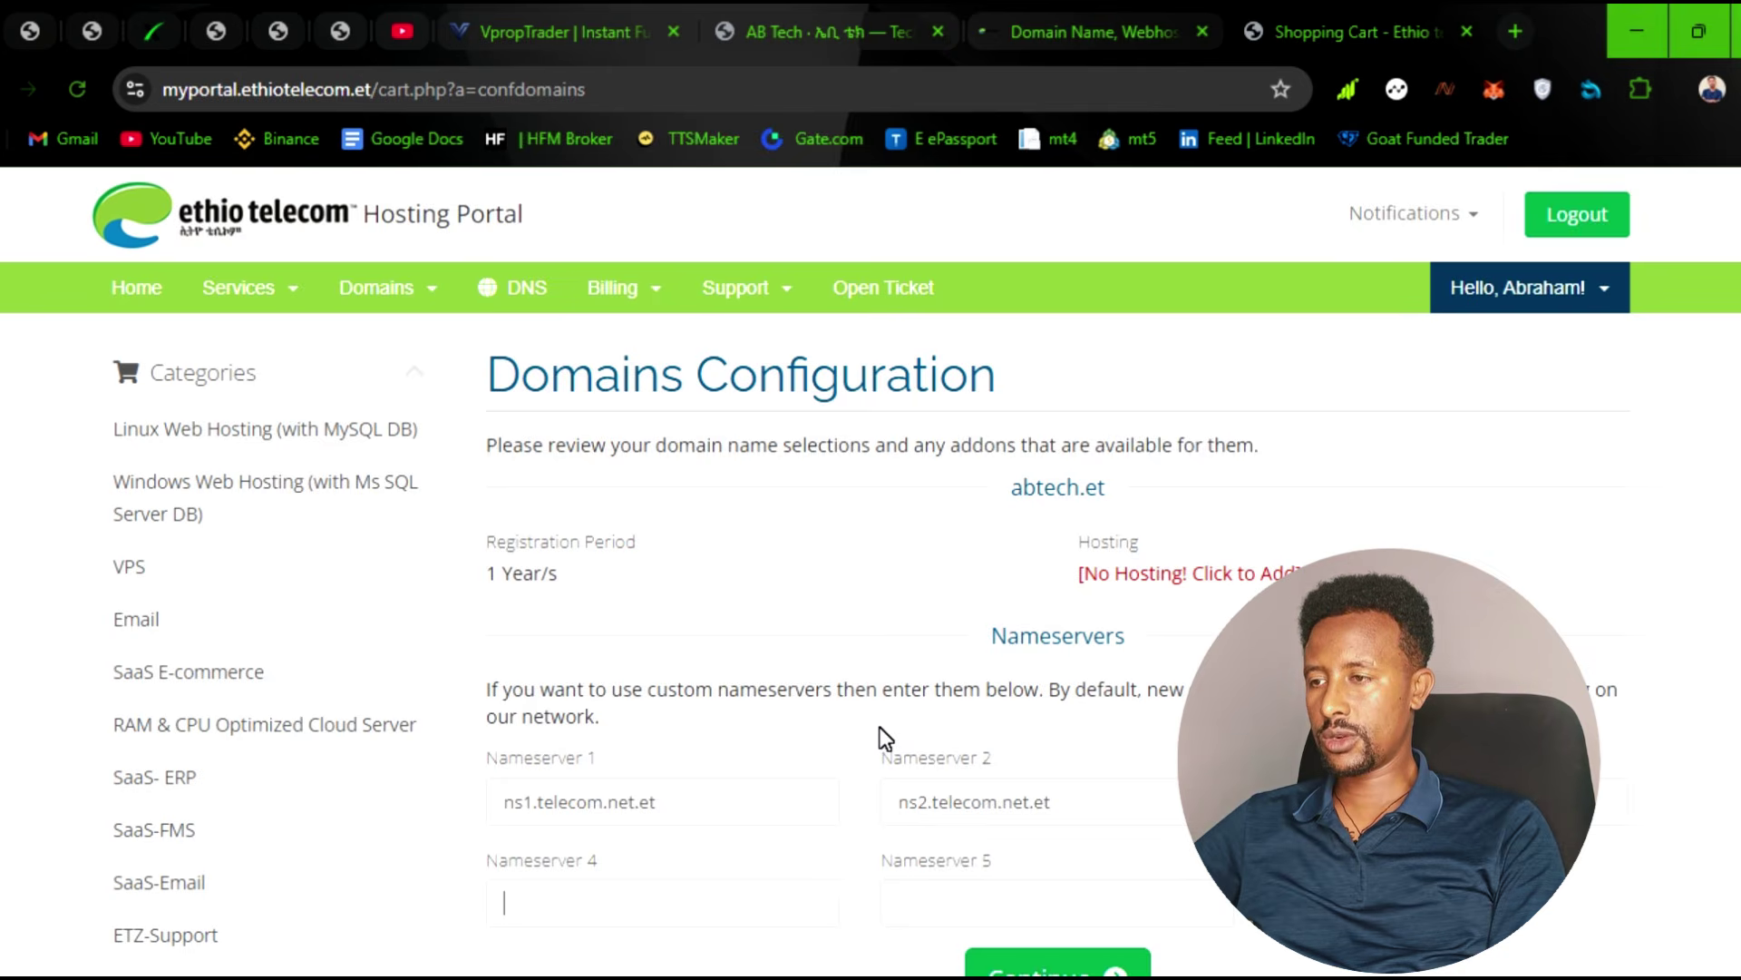
{"action": "scroll", "coordinate": [885, 736], "scroll_direction": "down", "scroll_amount": 5}
{"action": "left_click", "coordinate": [1116, 466]}
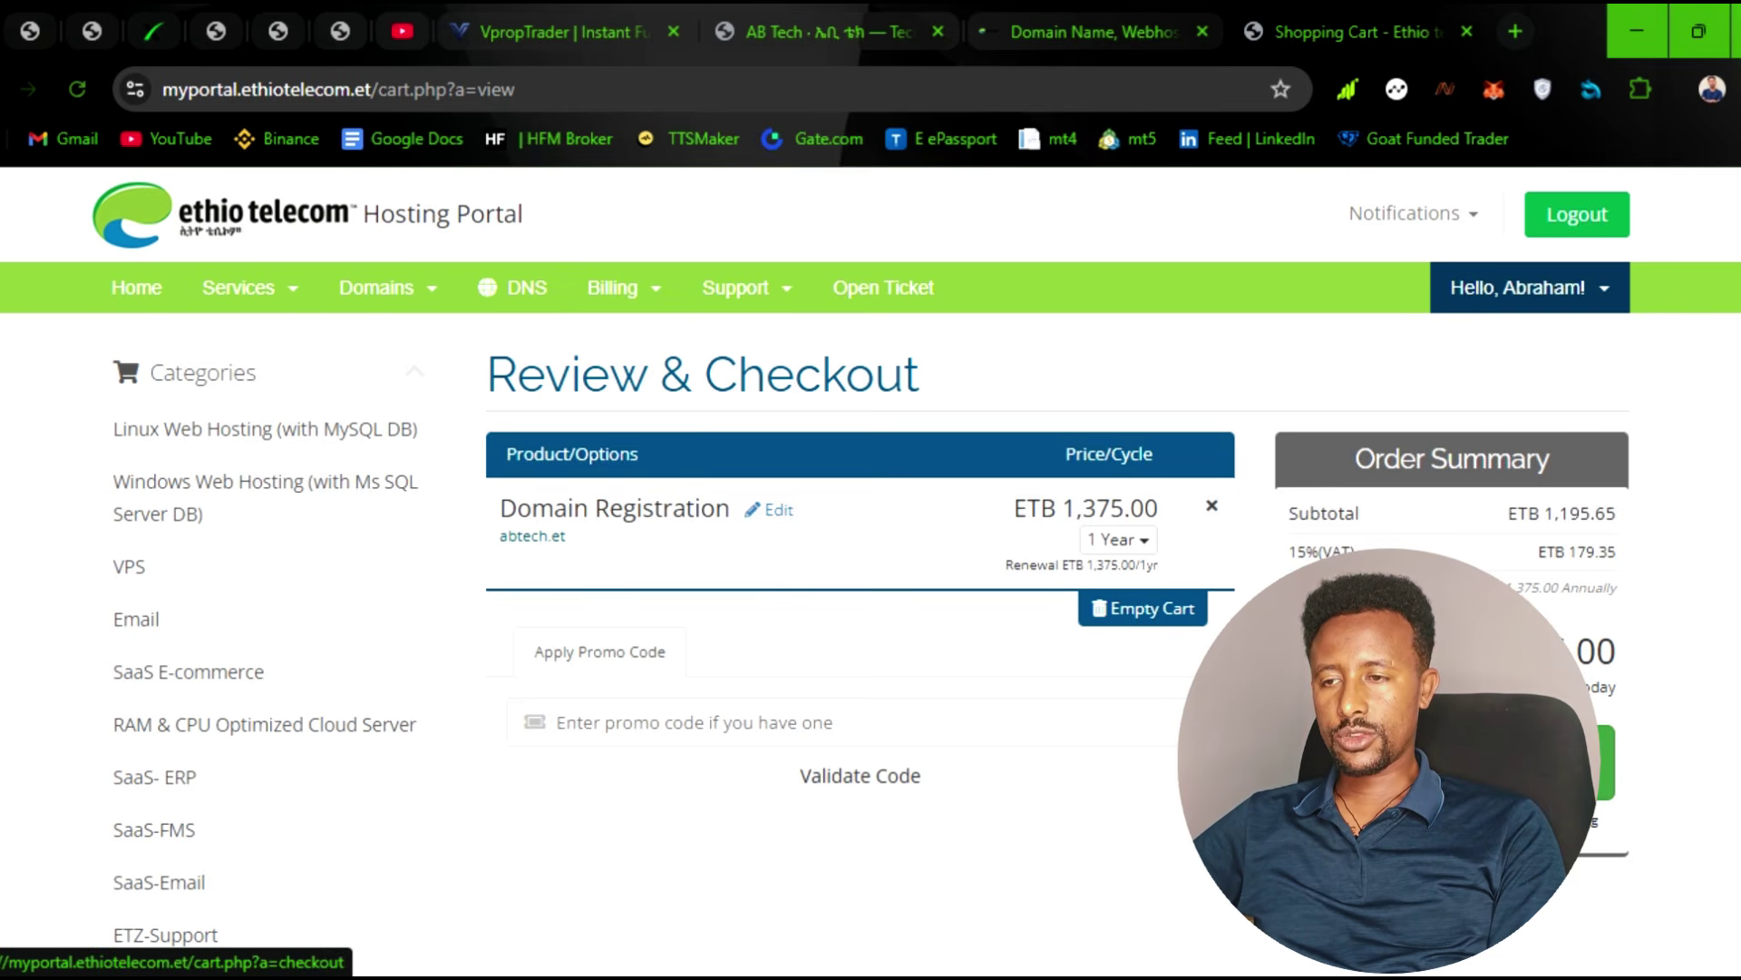
Step: Check out the abtech.et order, keep telebirr as the payment method and accept the Terms of Service
{"action": "left_click", "coordinate": [1451, 762]}
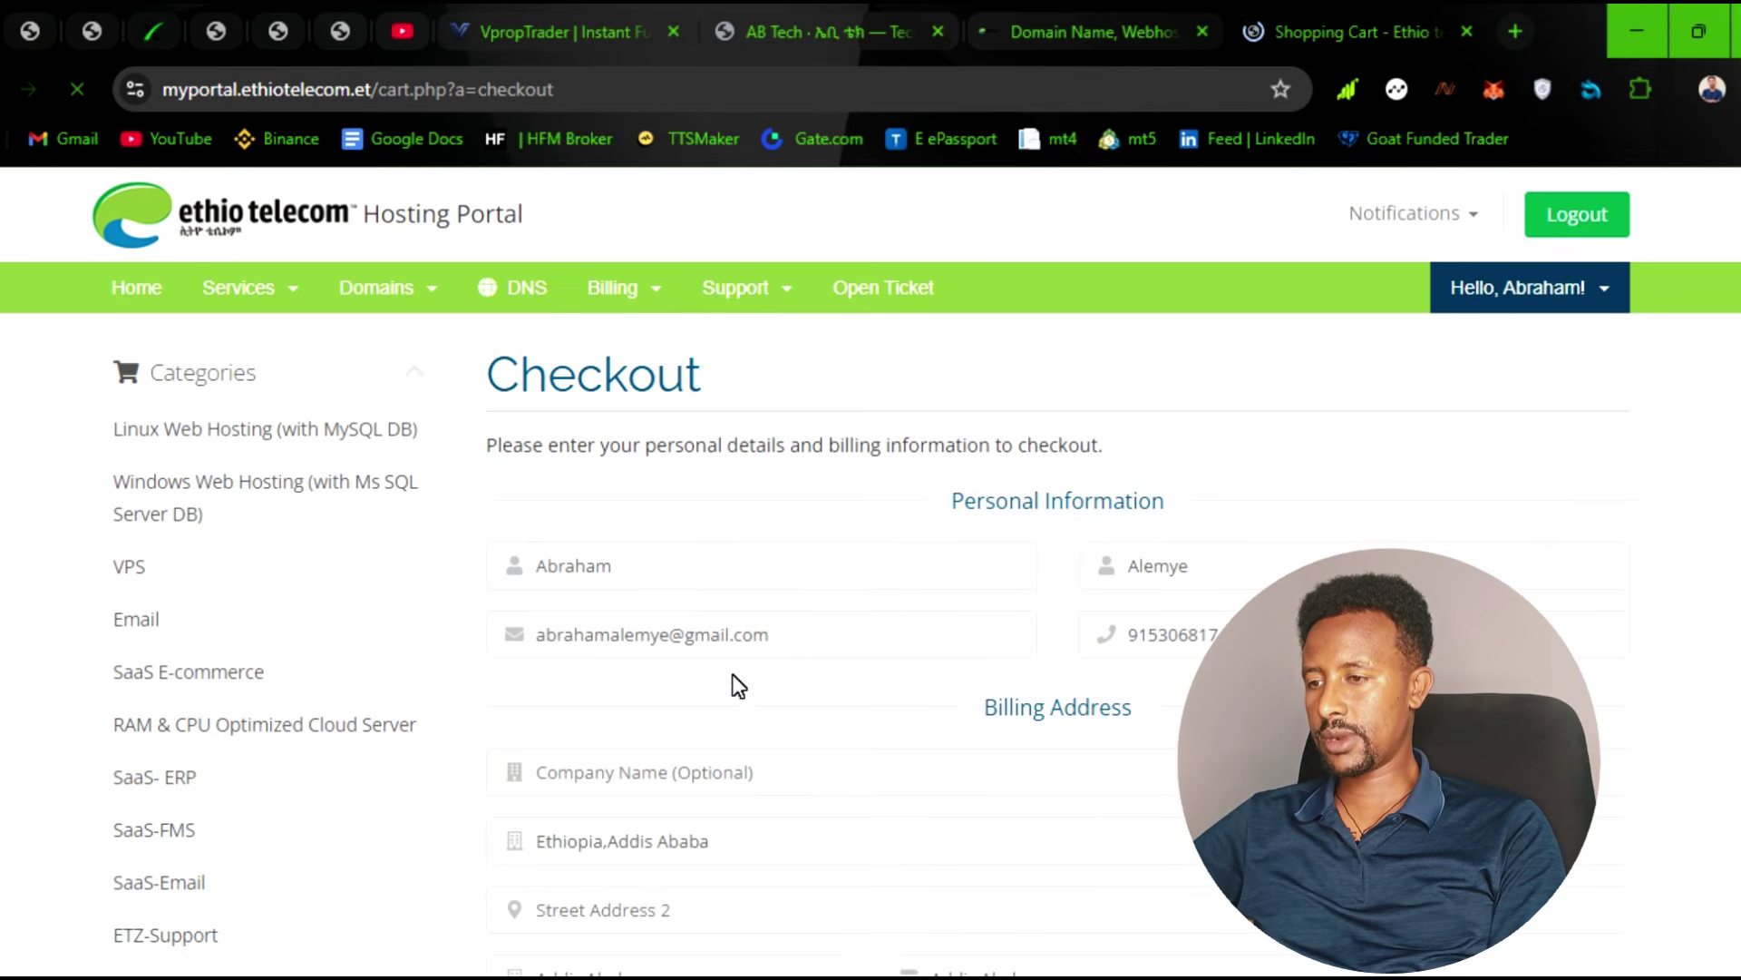
{"action": "scroll", "coordinate": [771, 697], "scroll_direction": "down", "scroll_amount": 9}
{"action": "scroll", "coordinate": [867, 700], "scroll_direction": "down", "scroll_amount": 6}
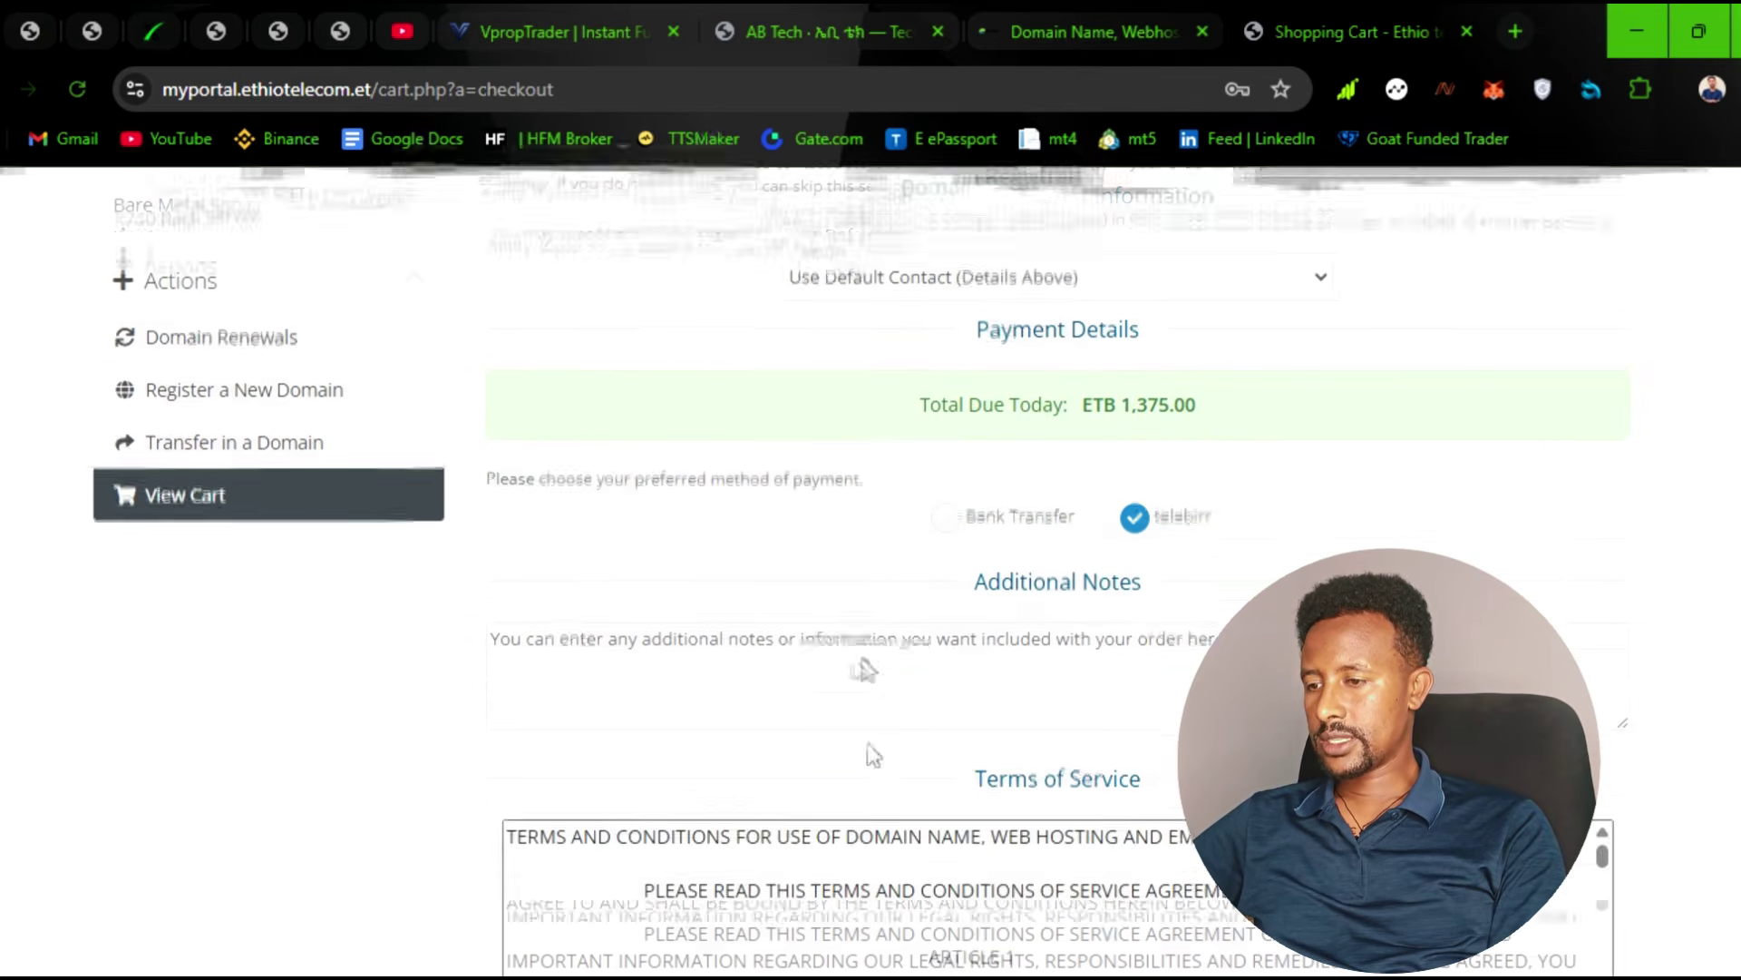
{"action": "scroll", "coordinate": [907, 644], "scroll_direction": "down", "scroll_amount": 3}
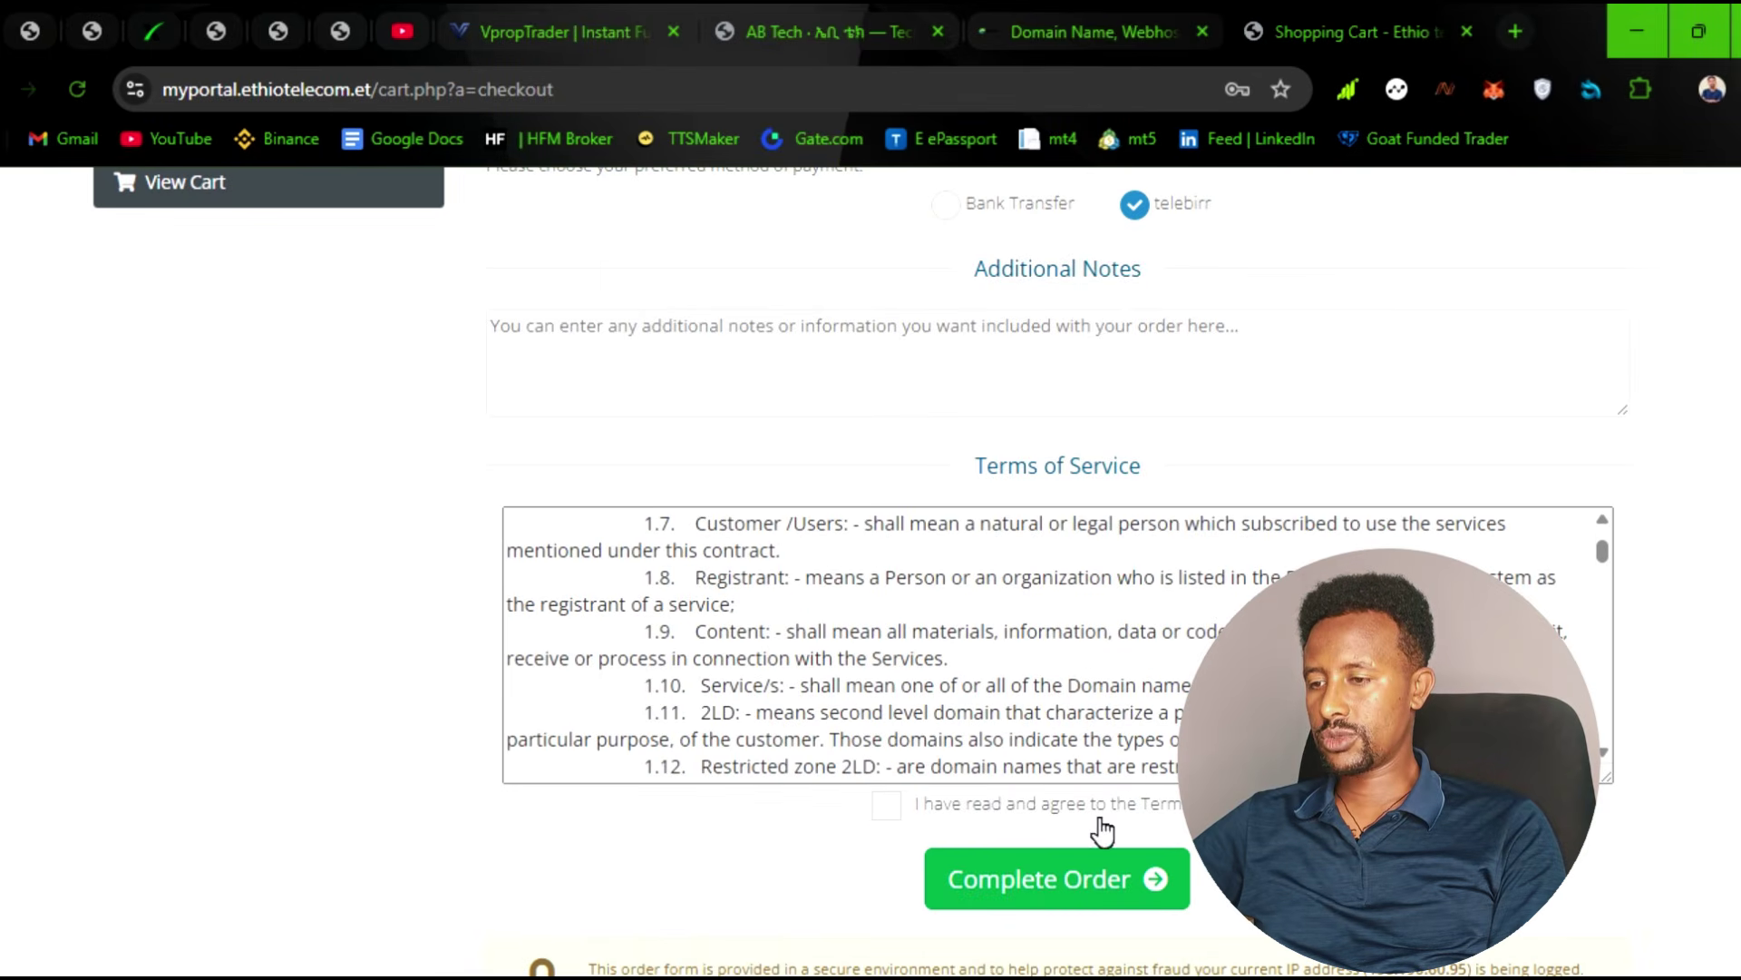
{"action": "left_click", "coordinate": [912, 813]}
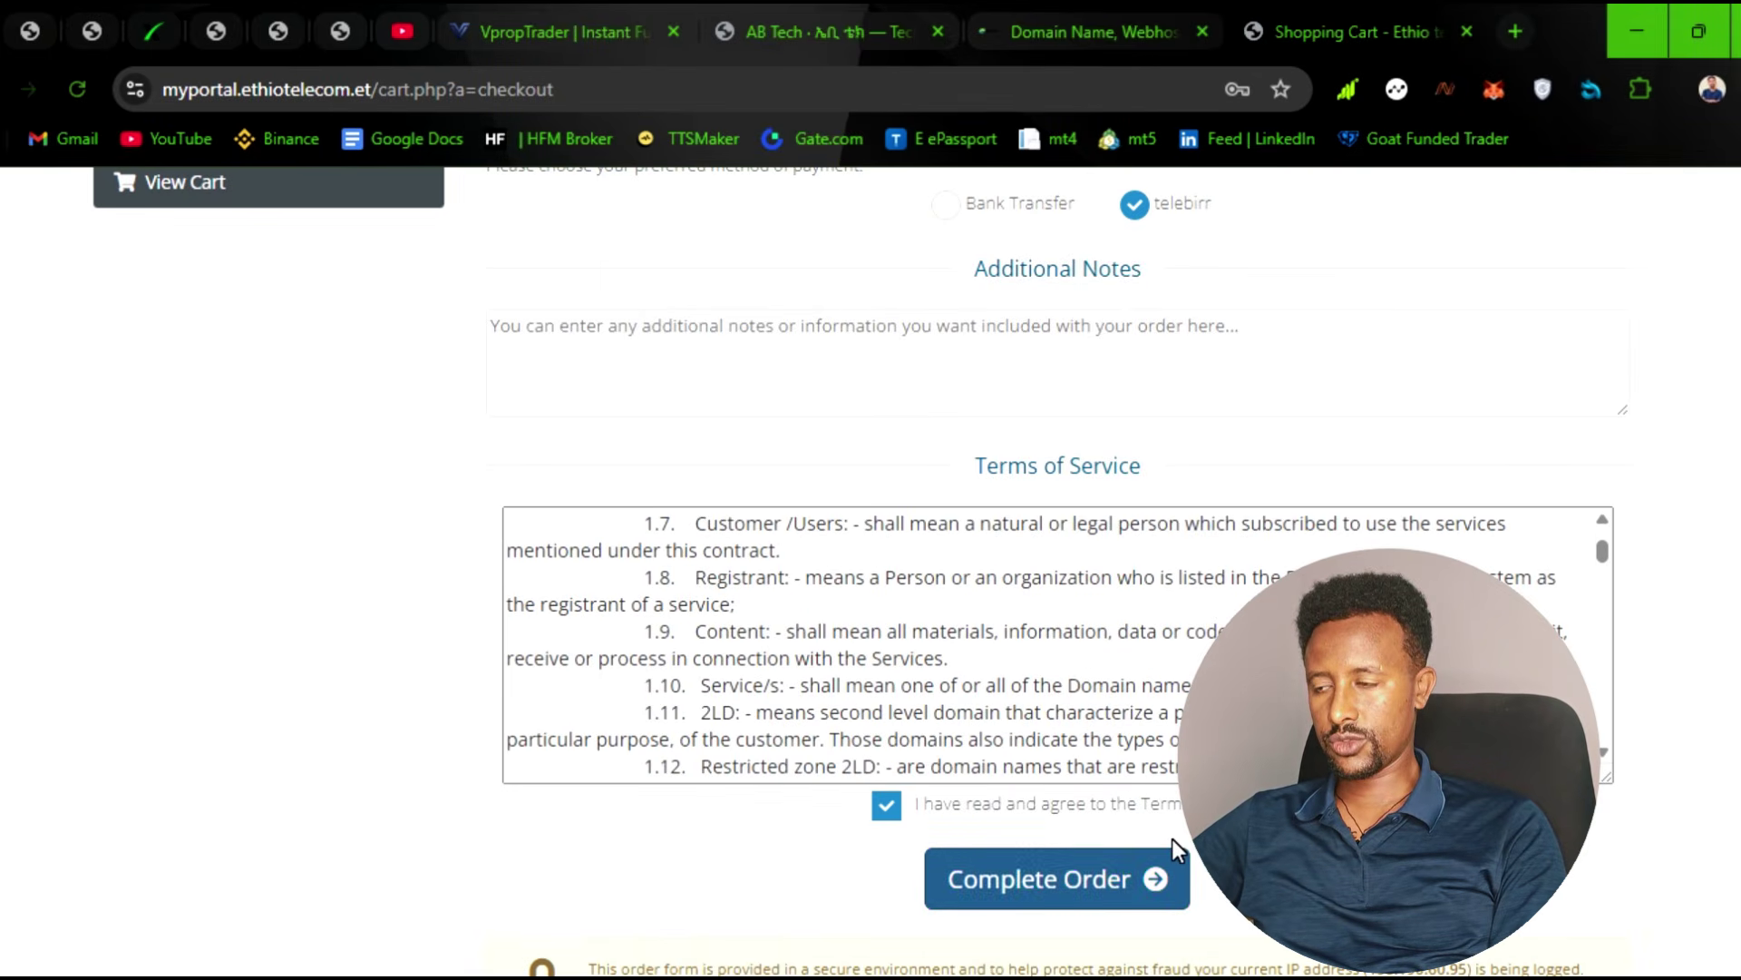
Step: Review the personal information, billing address, domain registrant and payment sections of the checkout form
{"action": "scroll", "coordinate": [1172, 840], "scroll_direction": "up", "scroll_amount": 7}
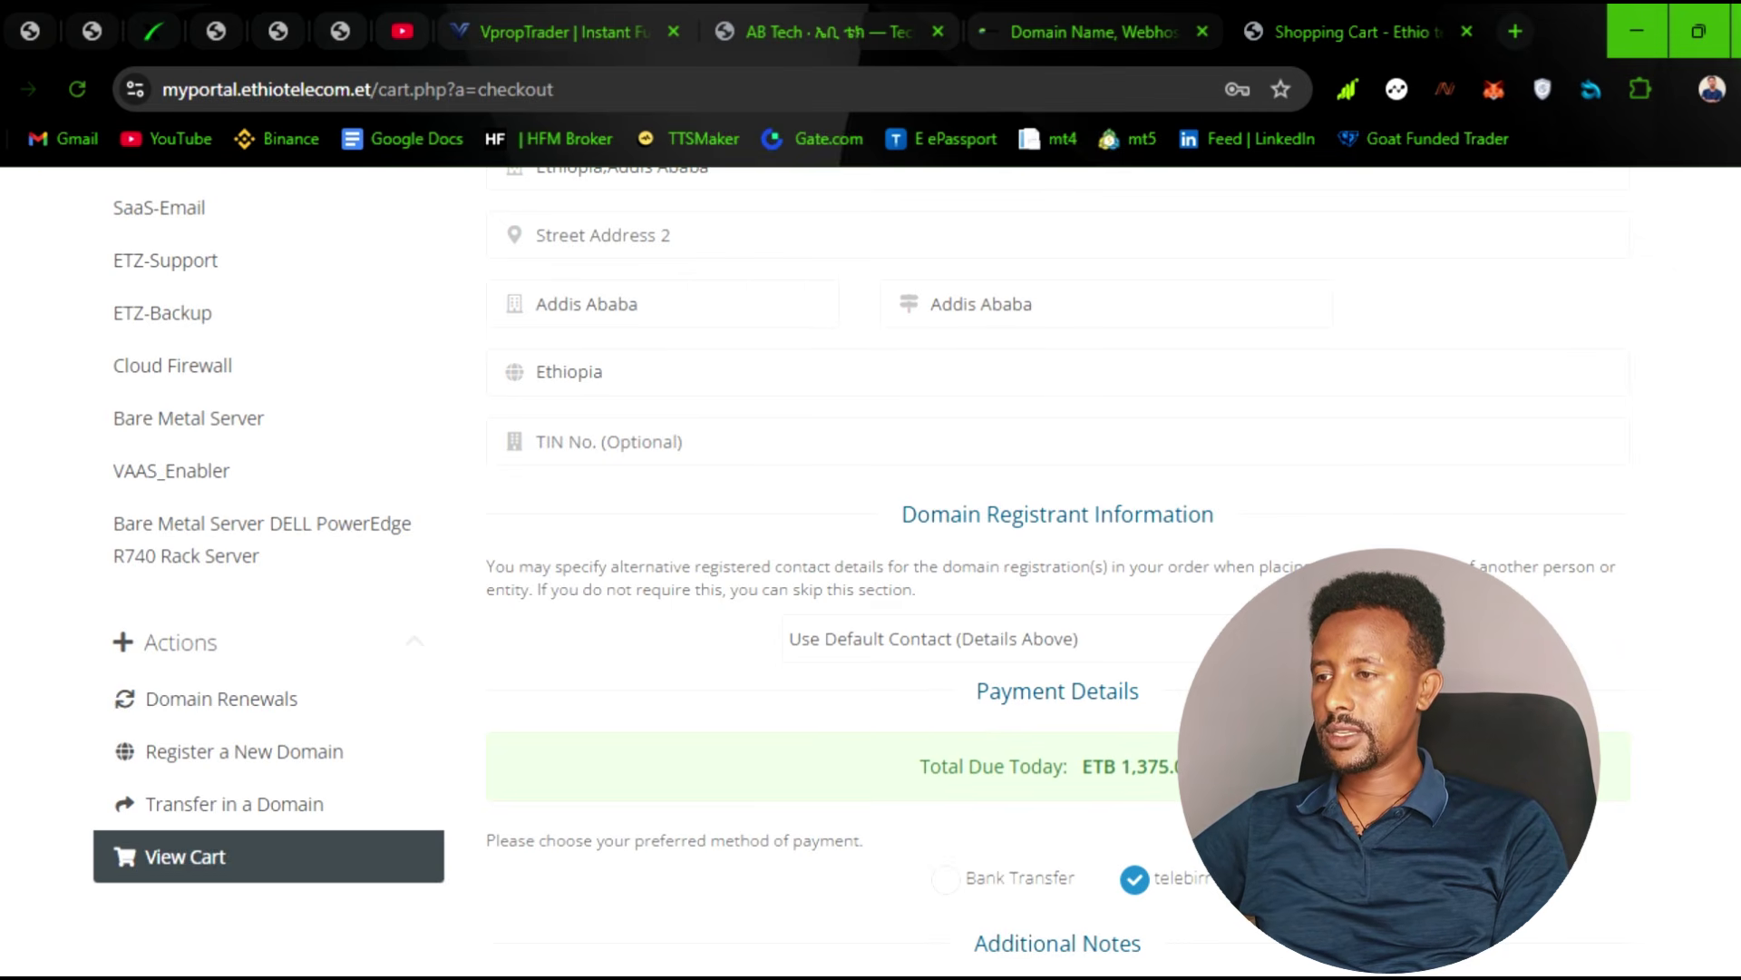
{"action": "scroll", "coordinate": [1037, 402], "scroll_direction": "up", "scroll_amount": 7}
{"action": "scroll", "coordinate": [1037, 403], "scroll_direction": "down", "scroll_amount": 4}
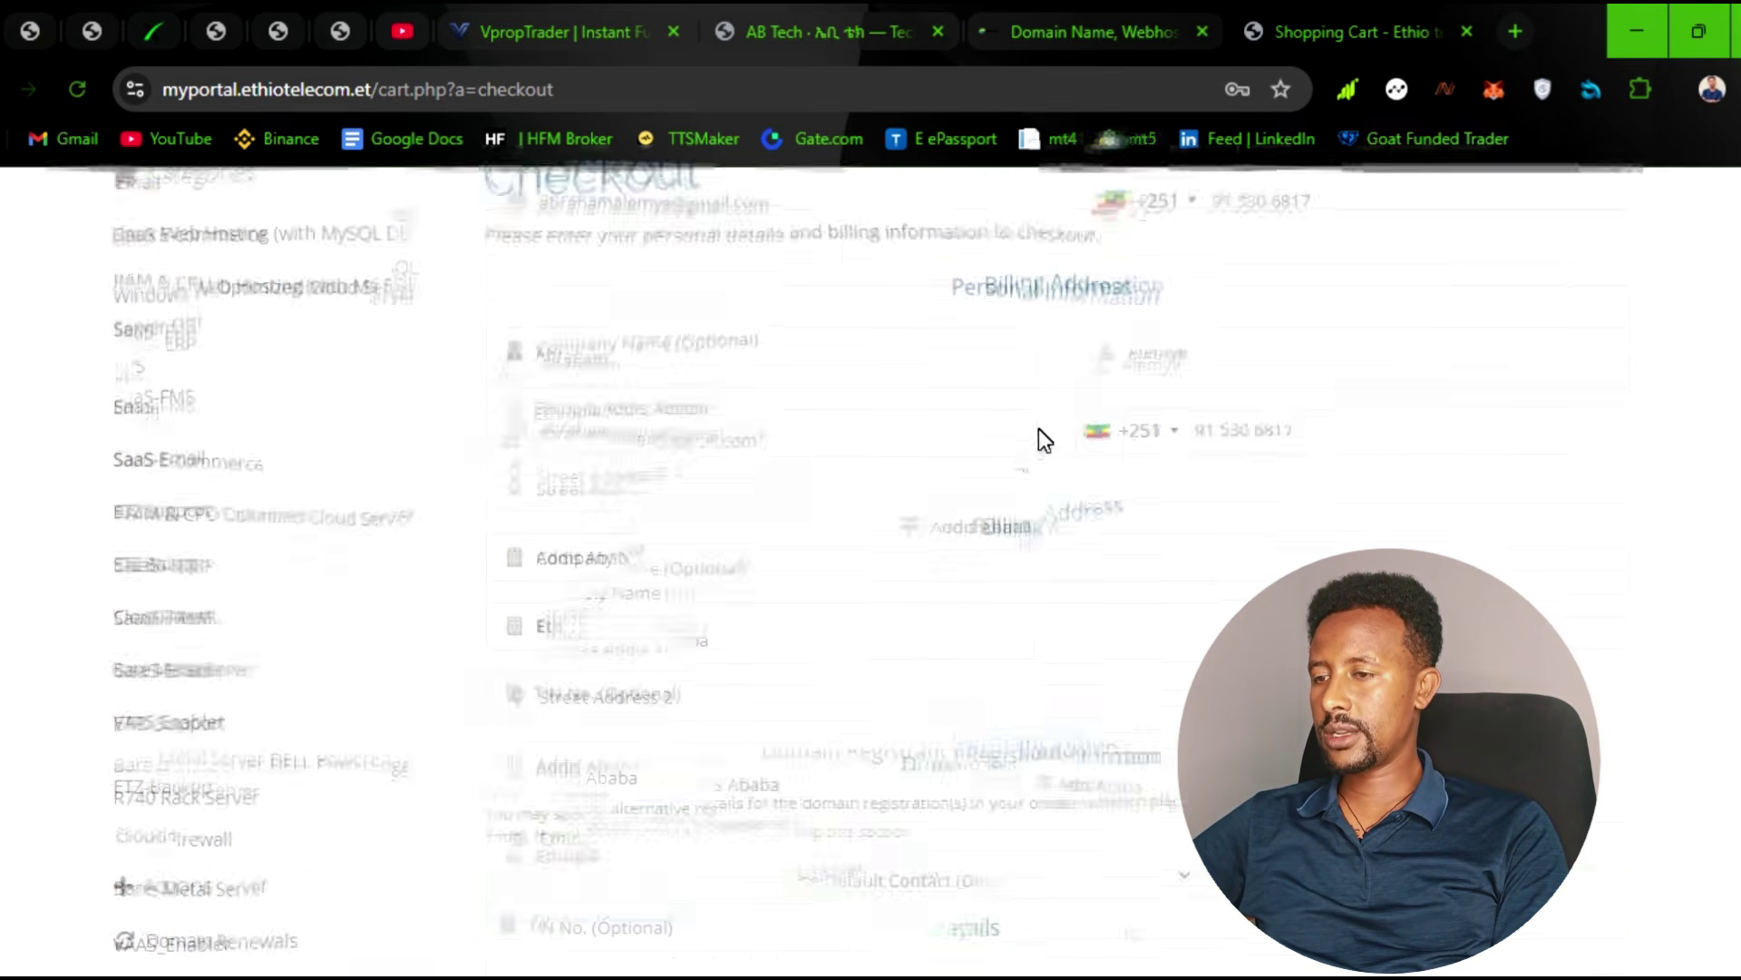
{"action": "scroll", "coordinate": [335, 319], "scroll_direction": "up", "scroll_amount": 4}
{"action": "scroll", "coordinate": [1481, 521], "scroll_direction": "down", "scroll_amount": 4}
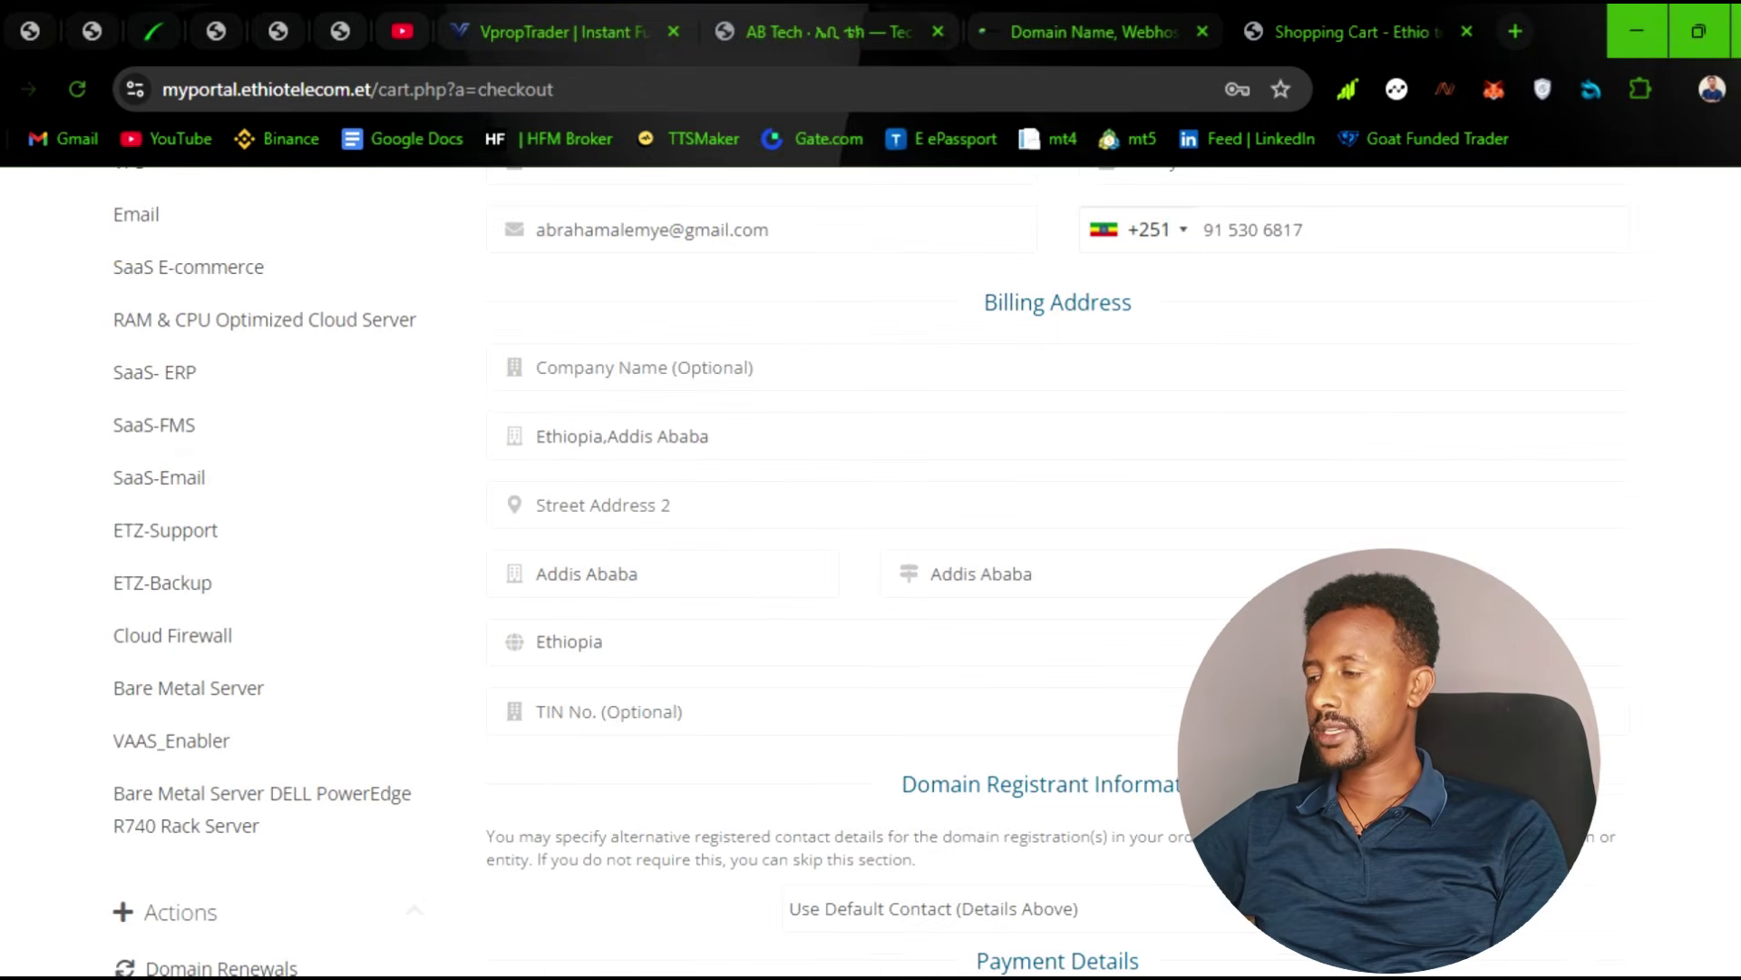
{"action": "scroll", "coordinate": [431, 423], "scroll_direction": "up", "scroll_amount": 1}
{"action": "scroll", "coordinate": [434, 435], "scroll_direction": "up", "scroll_amount": 4}
Step: Open the list of the account's own products and services and look at the service menu options
{"action": "left_click", "coordinate": [259, 288]}
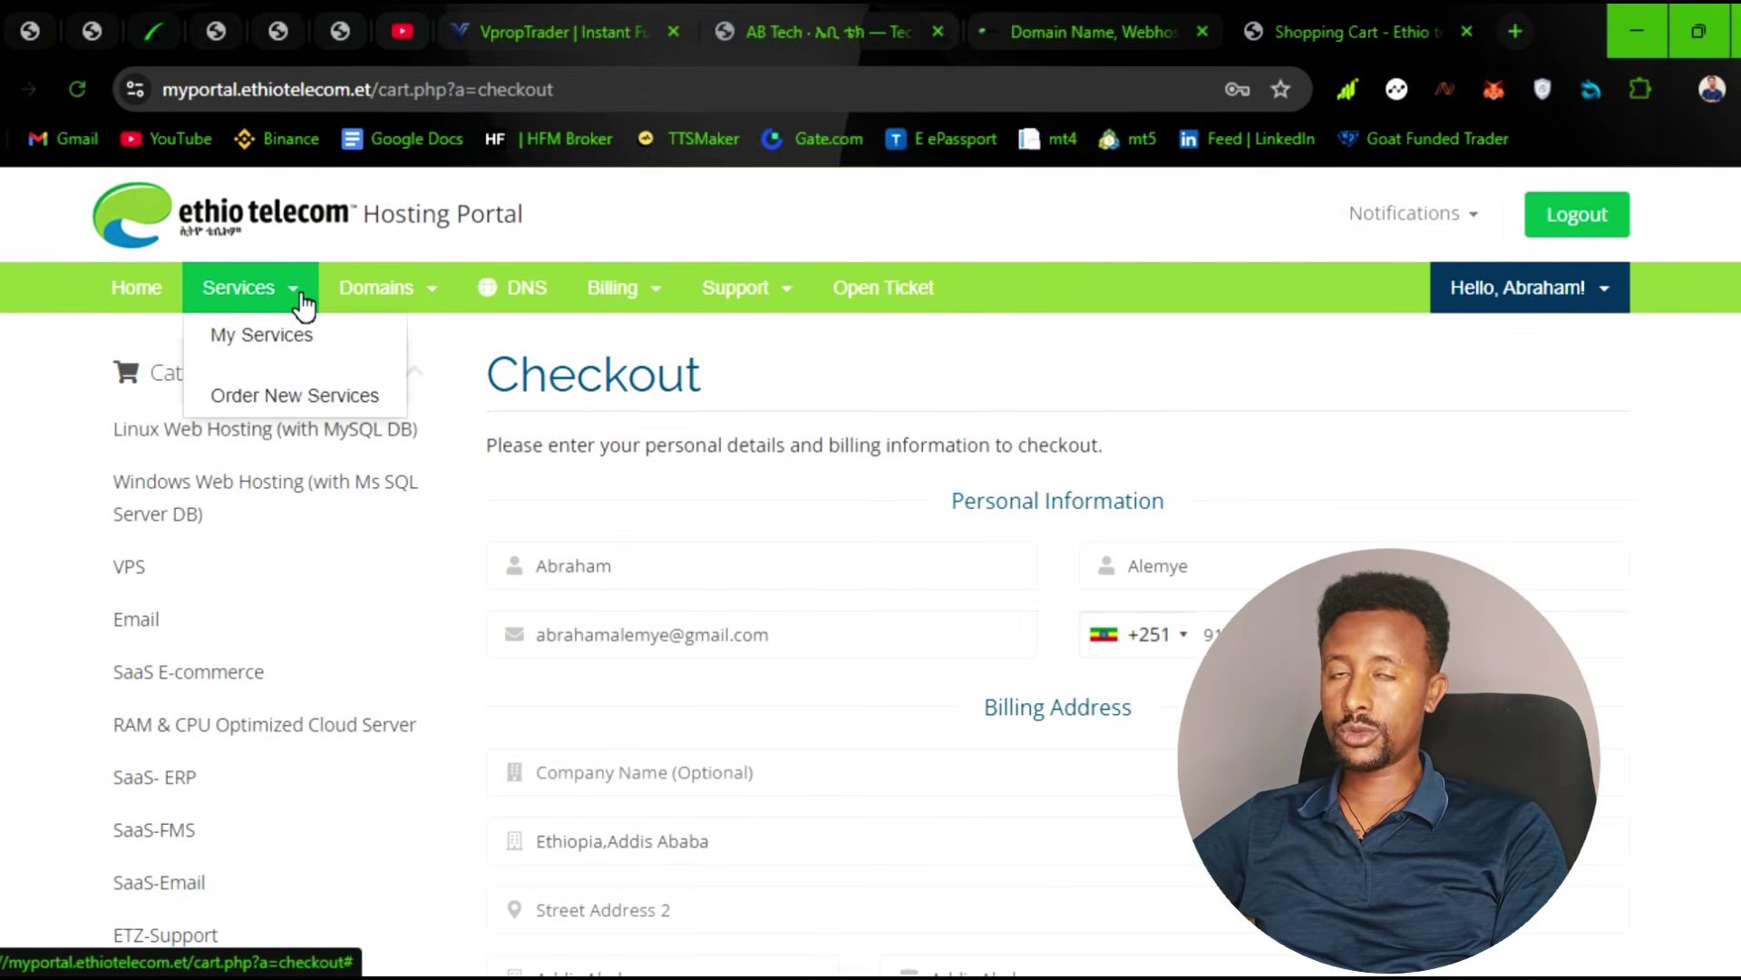
{"action": "left_click", "coordinate": [319, 352]}
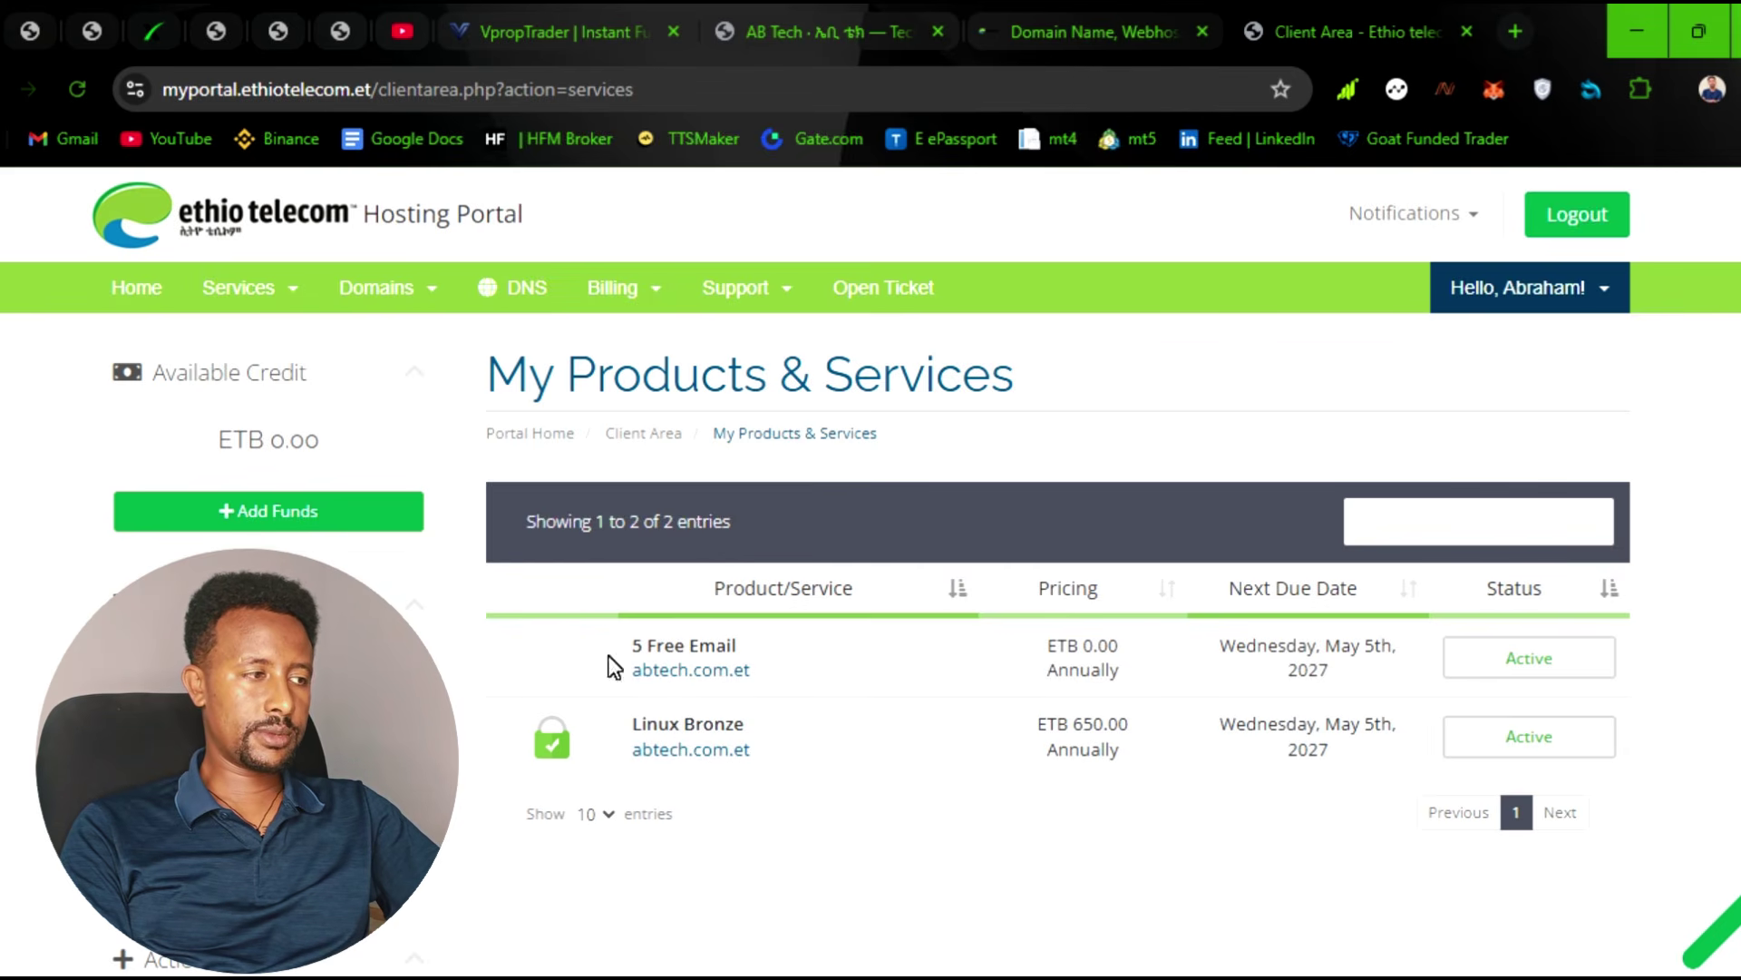
{"action": "left_click", "coordinate": [309, 297]}
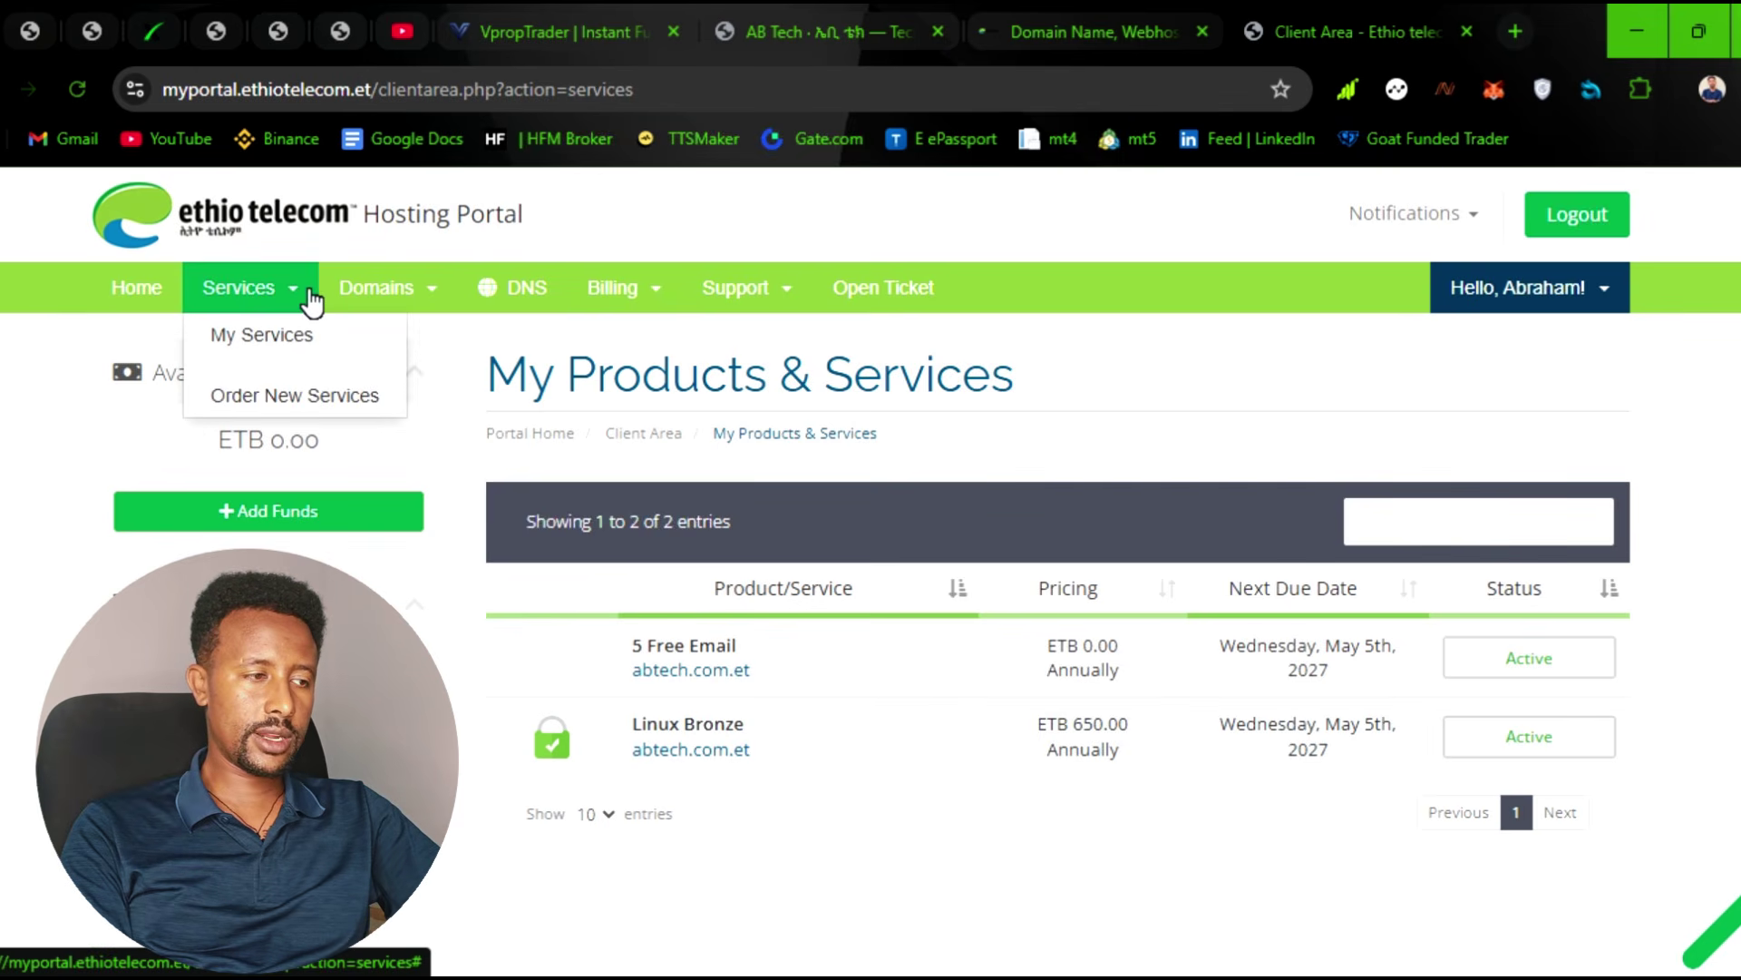
{"action": "left_click", "coordinate": [785, 827]}
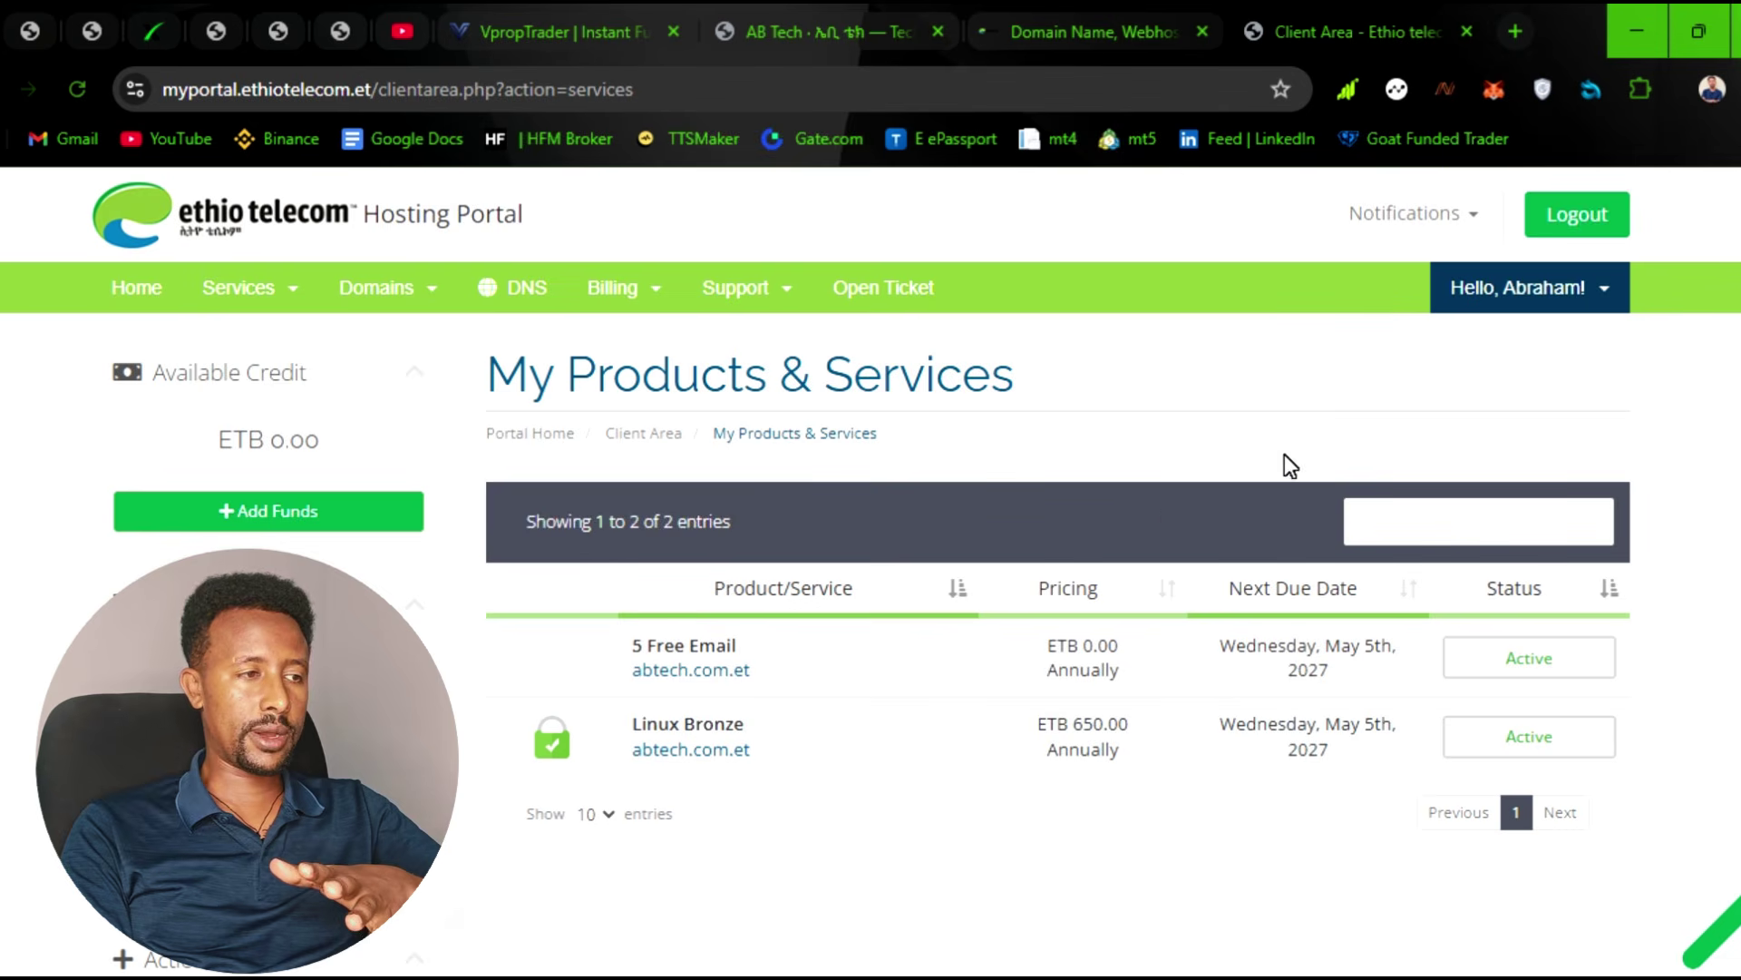
{"action": "left_click", "coordinate": [807, 299]}
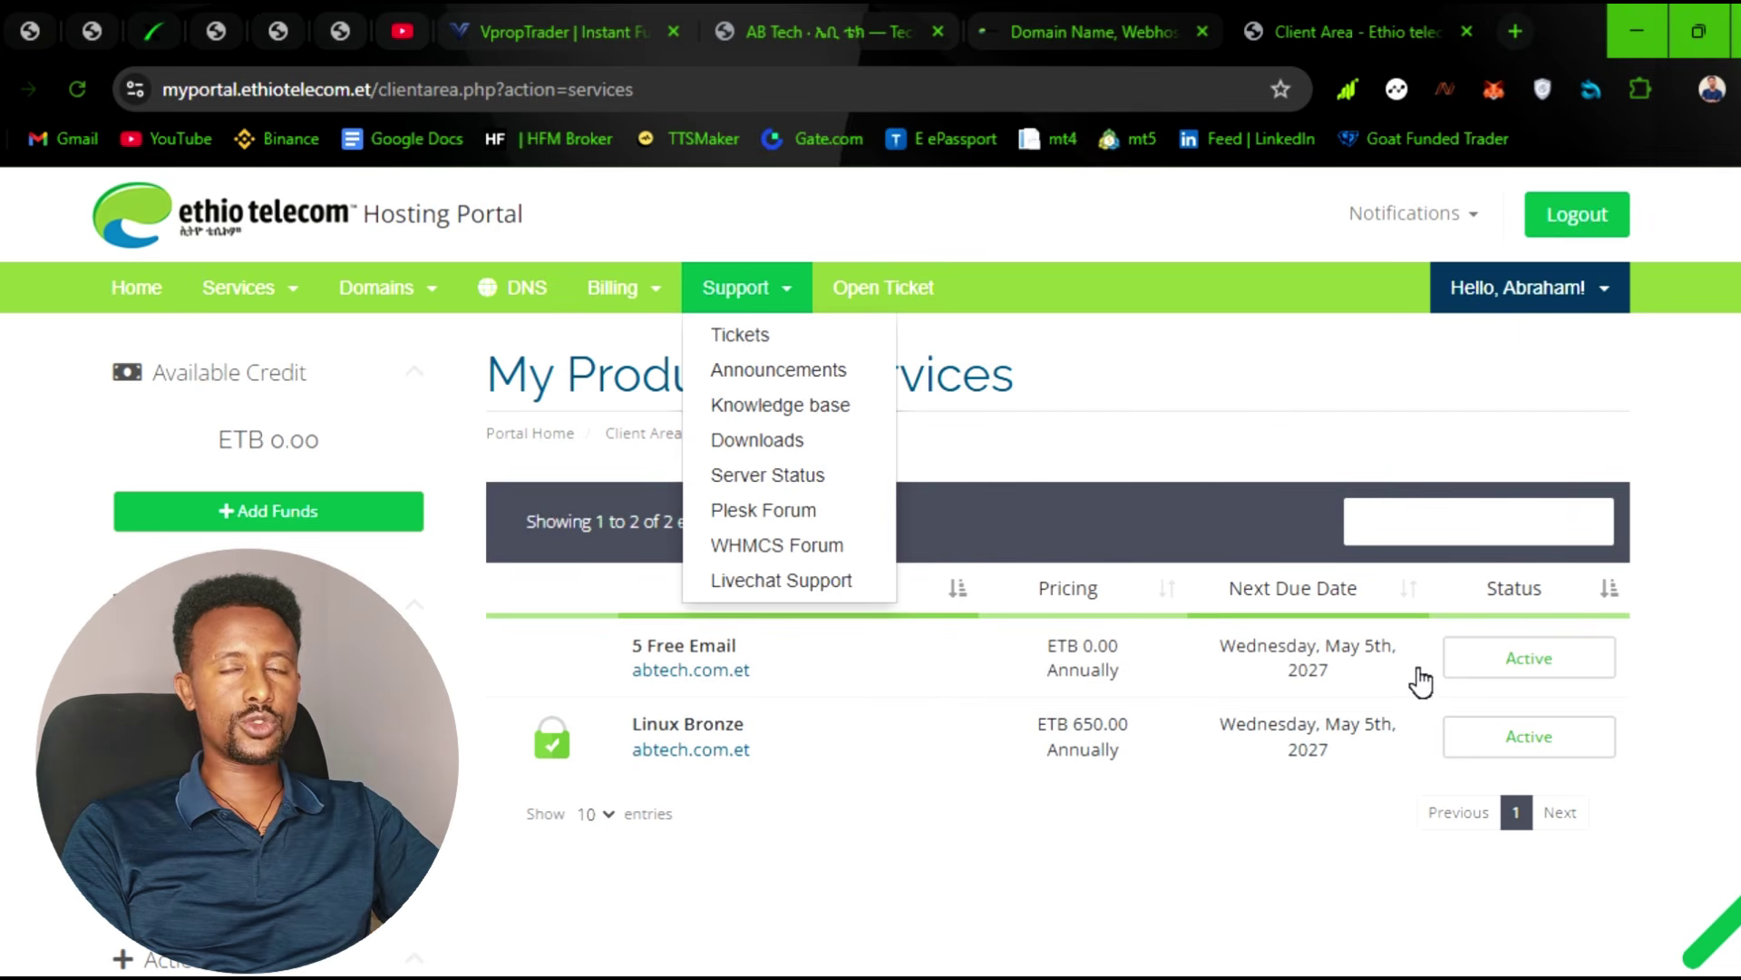
{"action": "left_click", "coordinate": [1150, 345]}
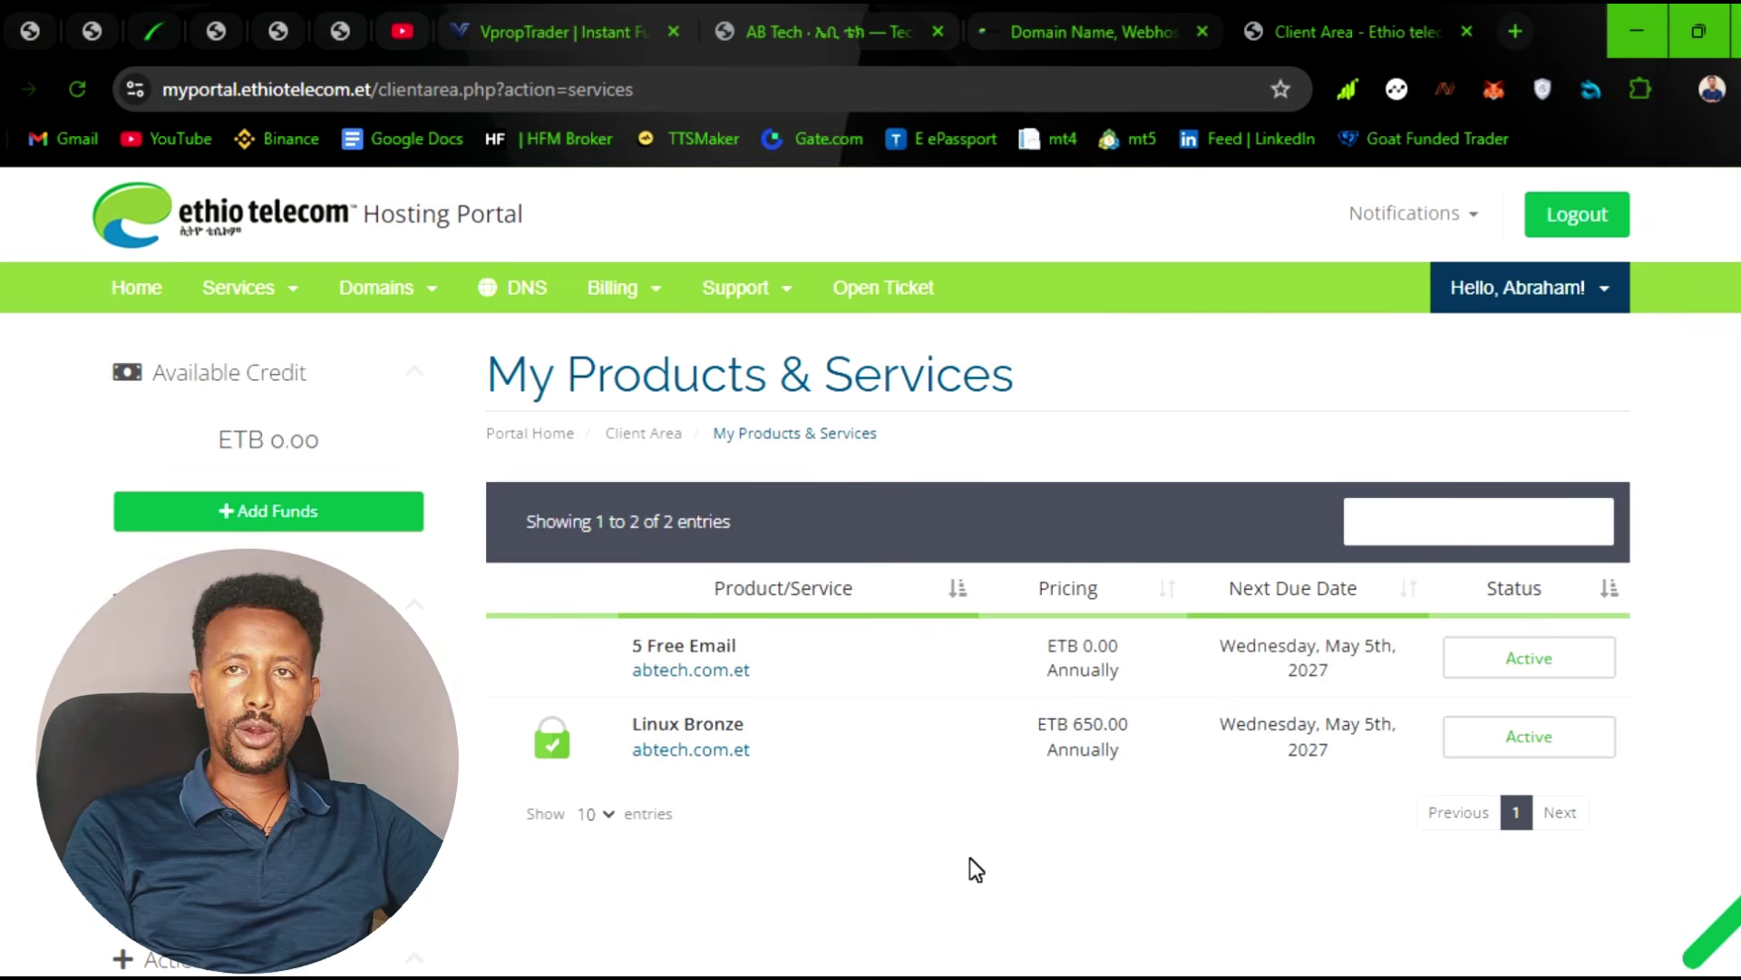
{"action": "scroll", "coordinate": [971, 857], "scroll_direction": "down", "scroll_amount": 3}
{"action": "scroll", "coordinate": [970, 857], "scroll_direction": "up", "scroll_amount": 2}
{"action": "scroll", "coordinate": [971, 869], "scroll_direction": "up", "scroll_amount": 1}
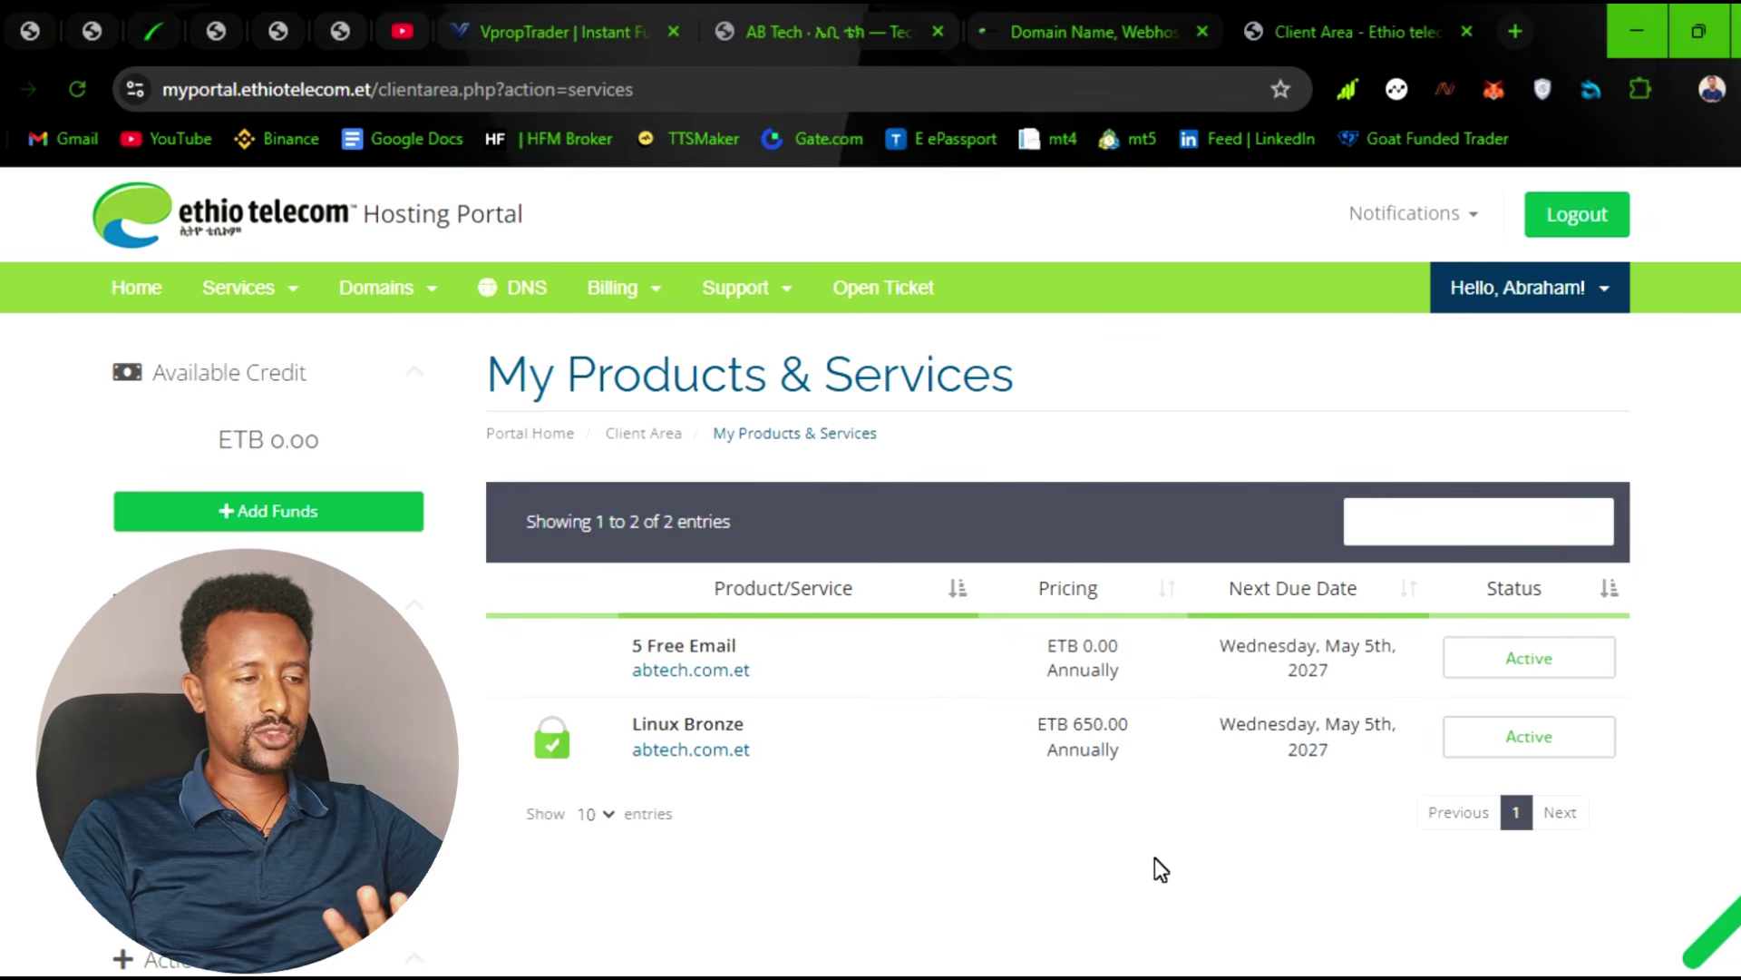
Step: Open the Linux Bronze hosting product for abtech.com.et and examine its billing details, hosting information and management options
{"action": "scroll", "coordinate": [1531, 753], "scroll_direction": "down", "scroll_amount": 1}
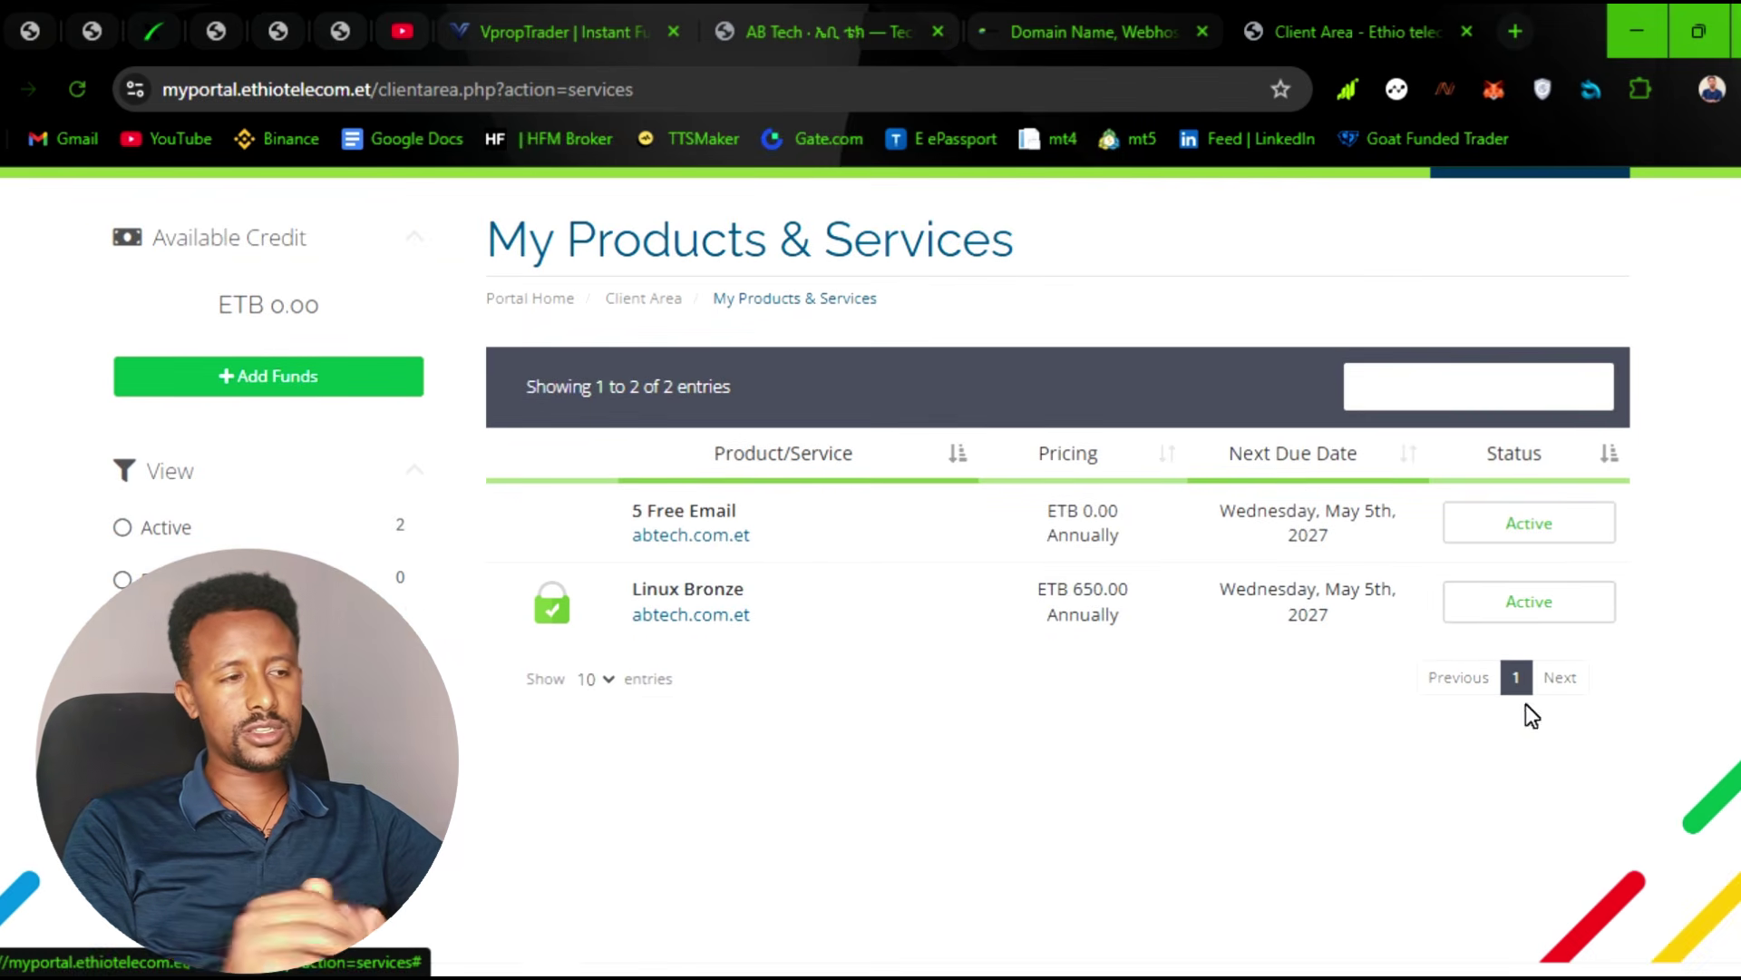
{"action": "left_click", "coordinate": [1539, 616]}
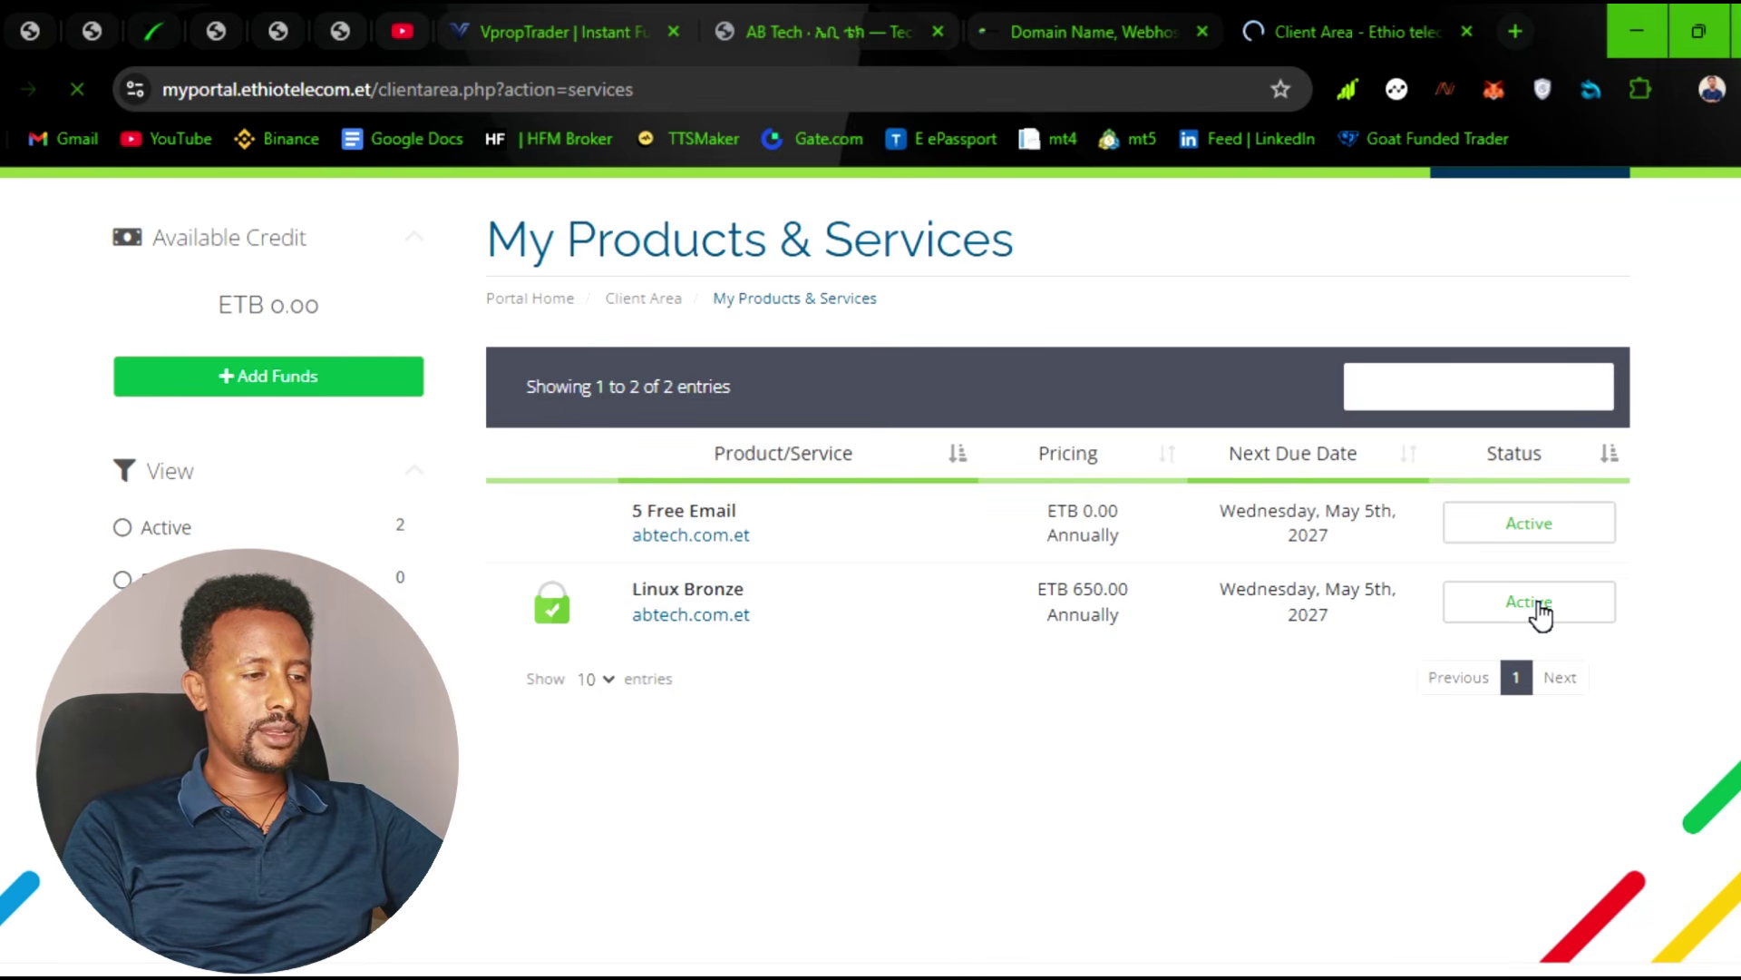
{"action": "scroll", "coordinate": [1218, 720], "scroll_direction": "down", "scroll_amount": 6}
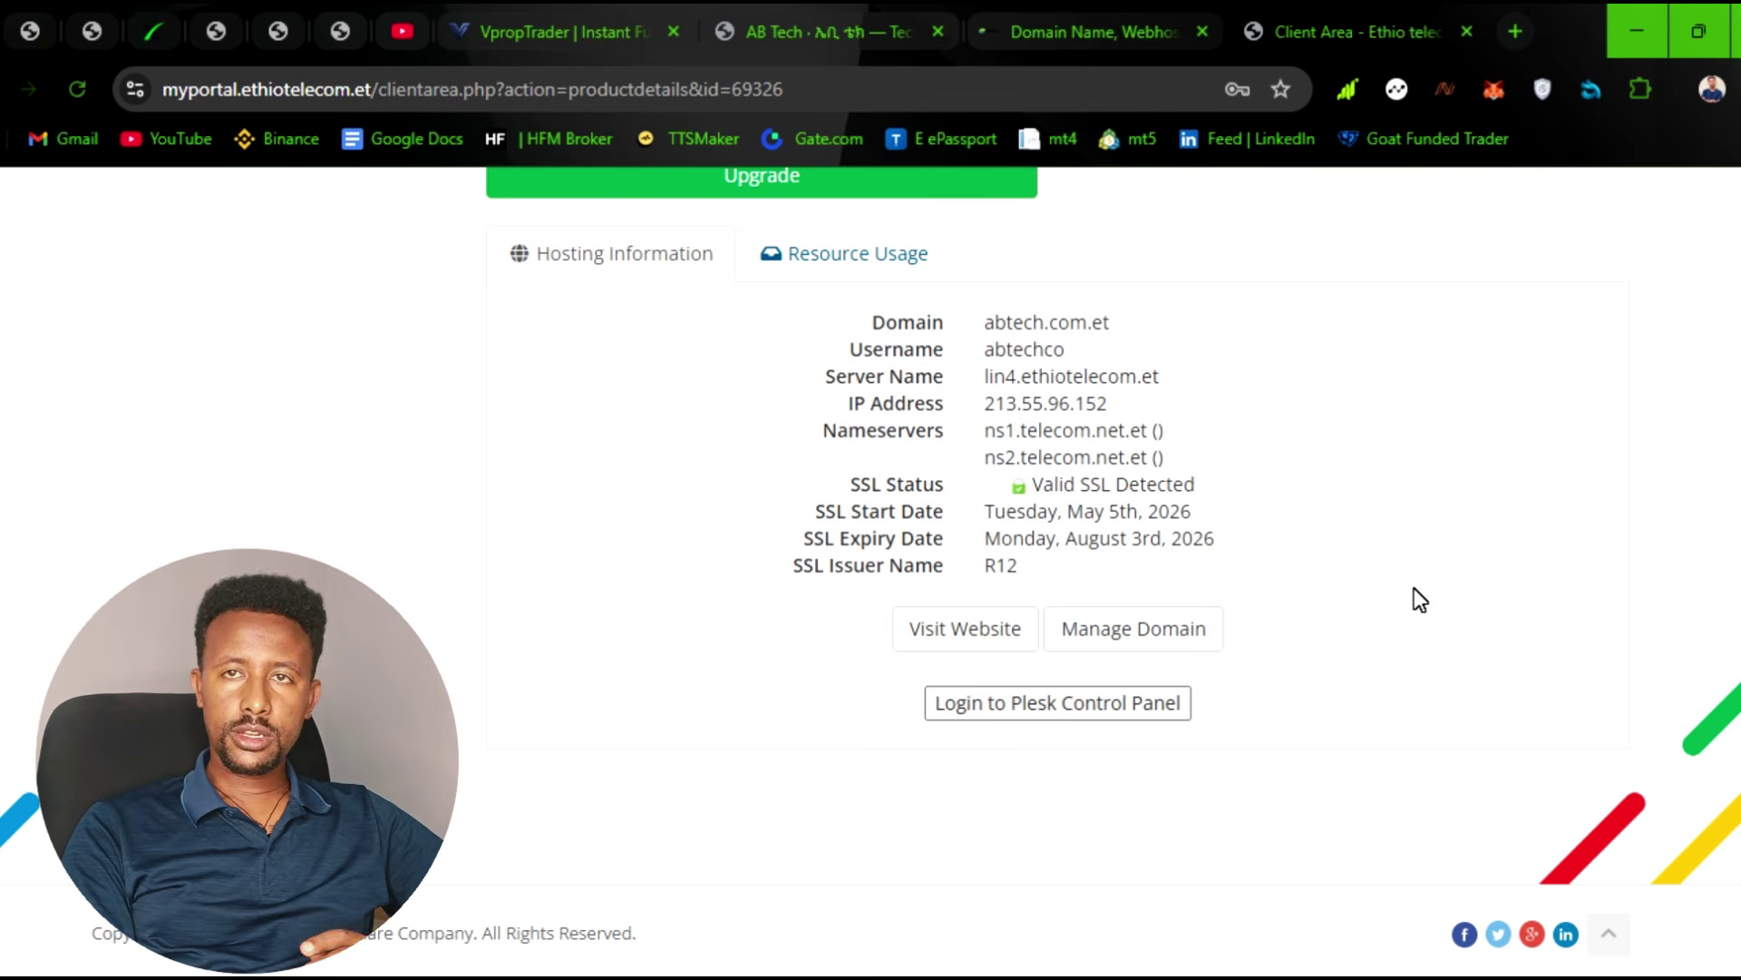
{"action": "scroll", "coordinate": [1411, 655], "scroll_direction": "up", "scroll_amount": 2}
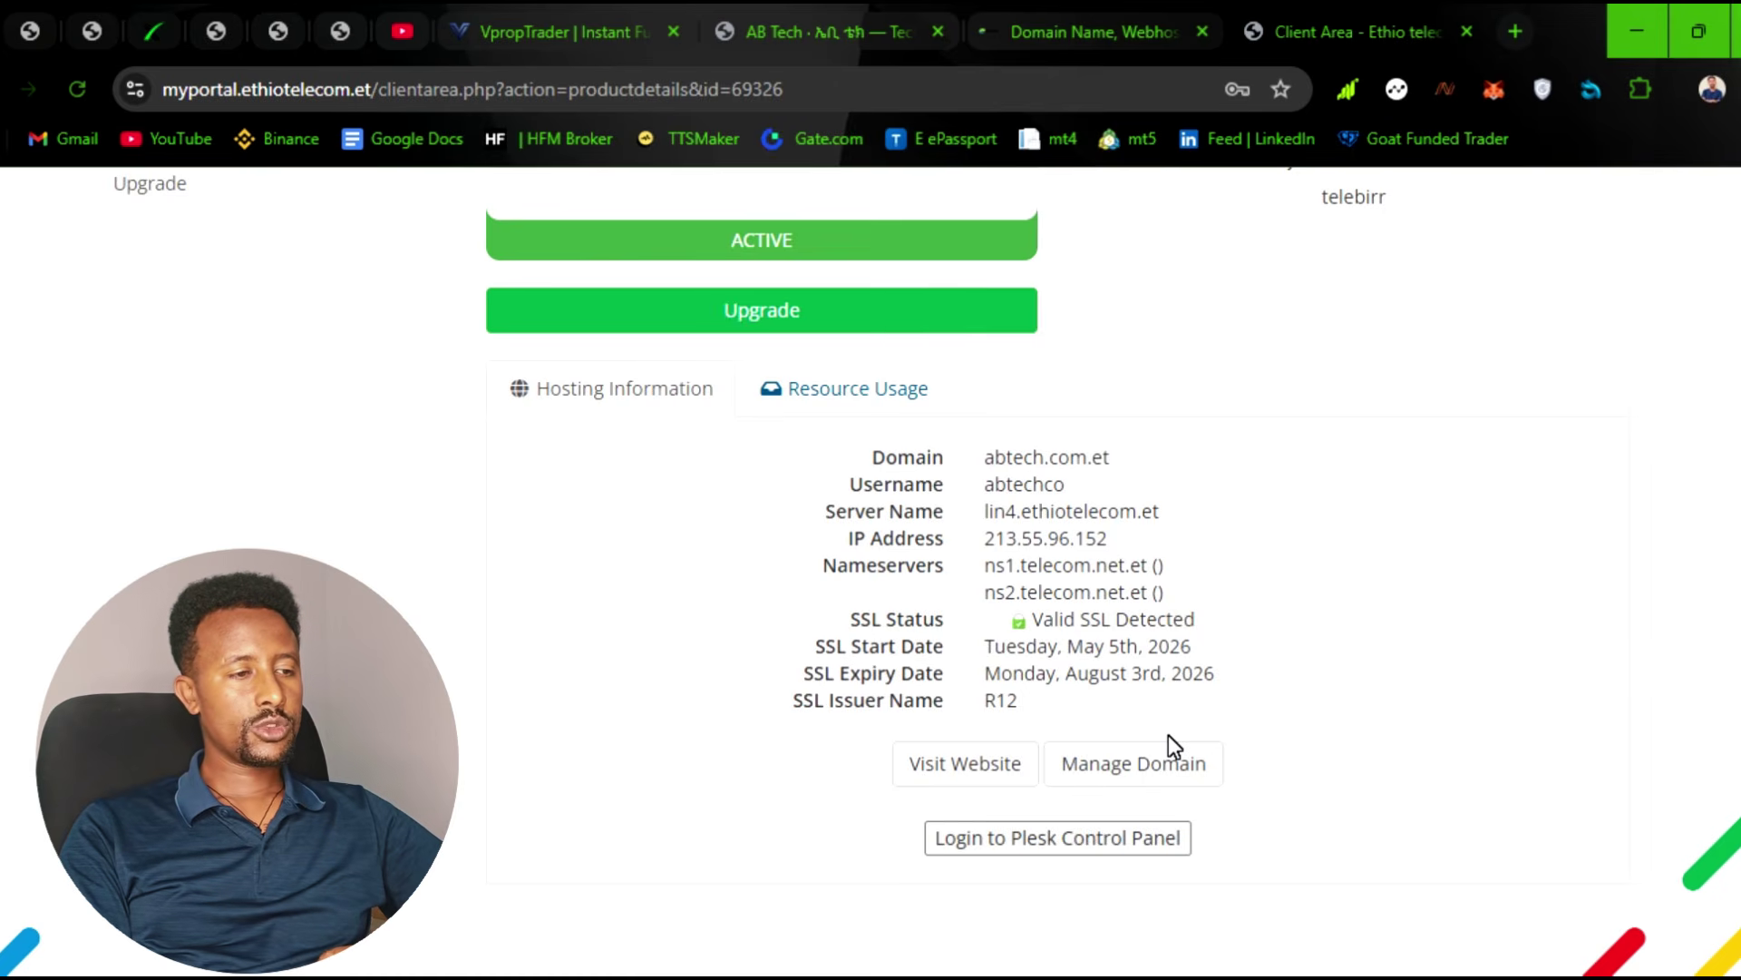
{"action": "scroll", "coordinate": [1168, 735], "scroll_direction": "down", "scroll_amount": 2}
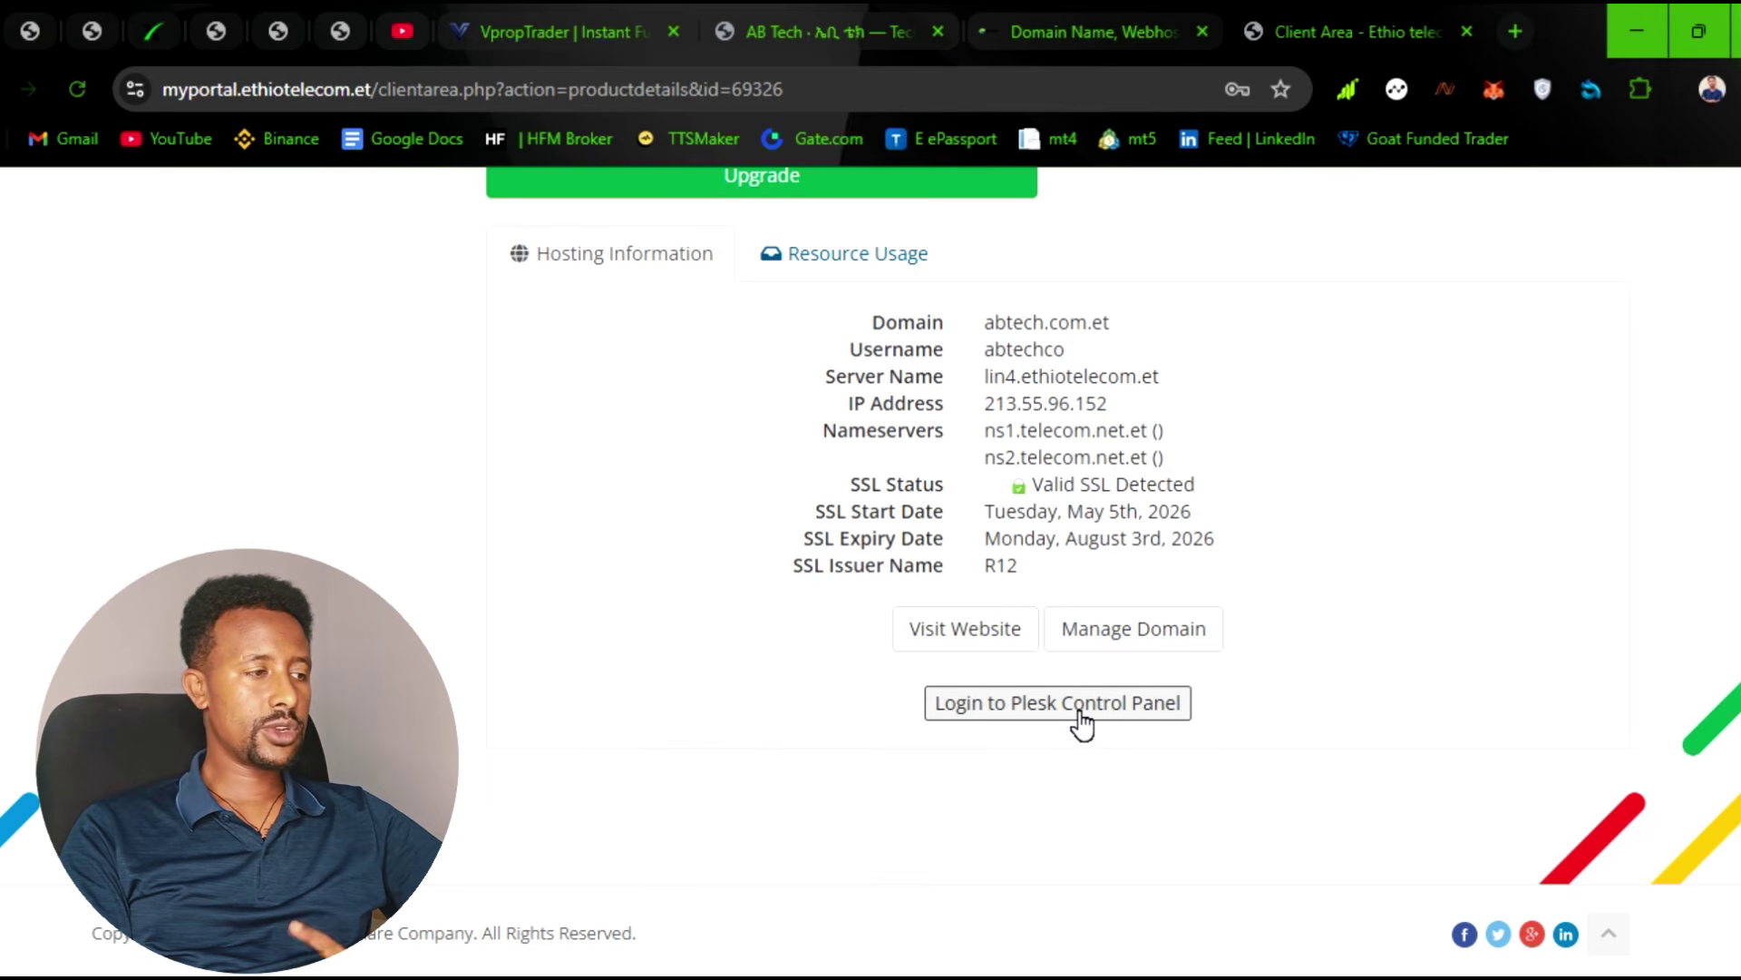
{"action": "scroll", "coordinate": [1082, 723], "scroll_direction": "up", "scroll_amount": 7}
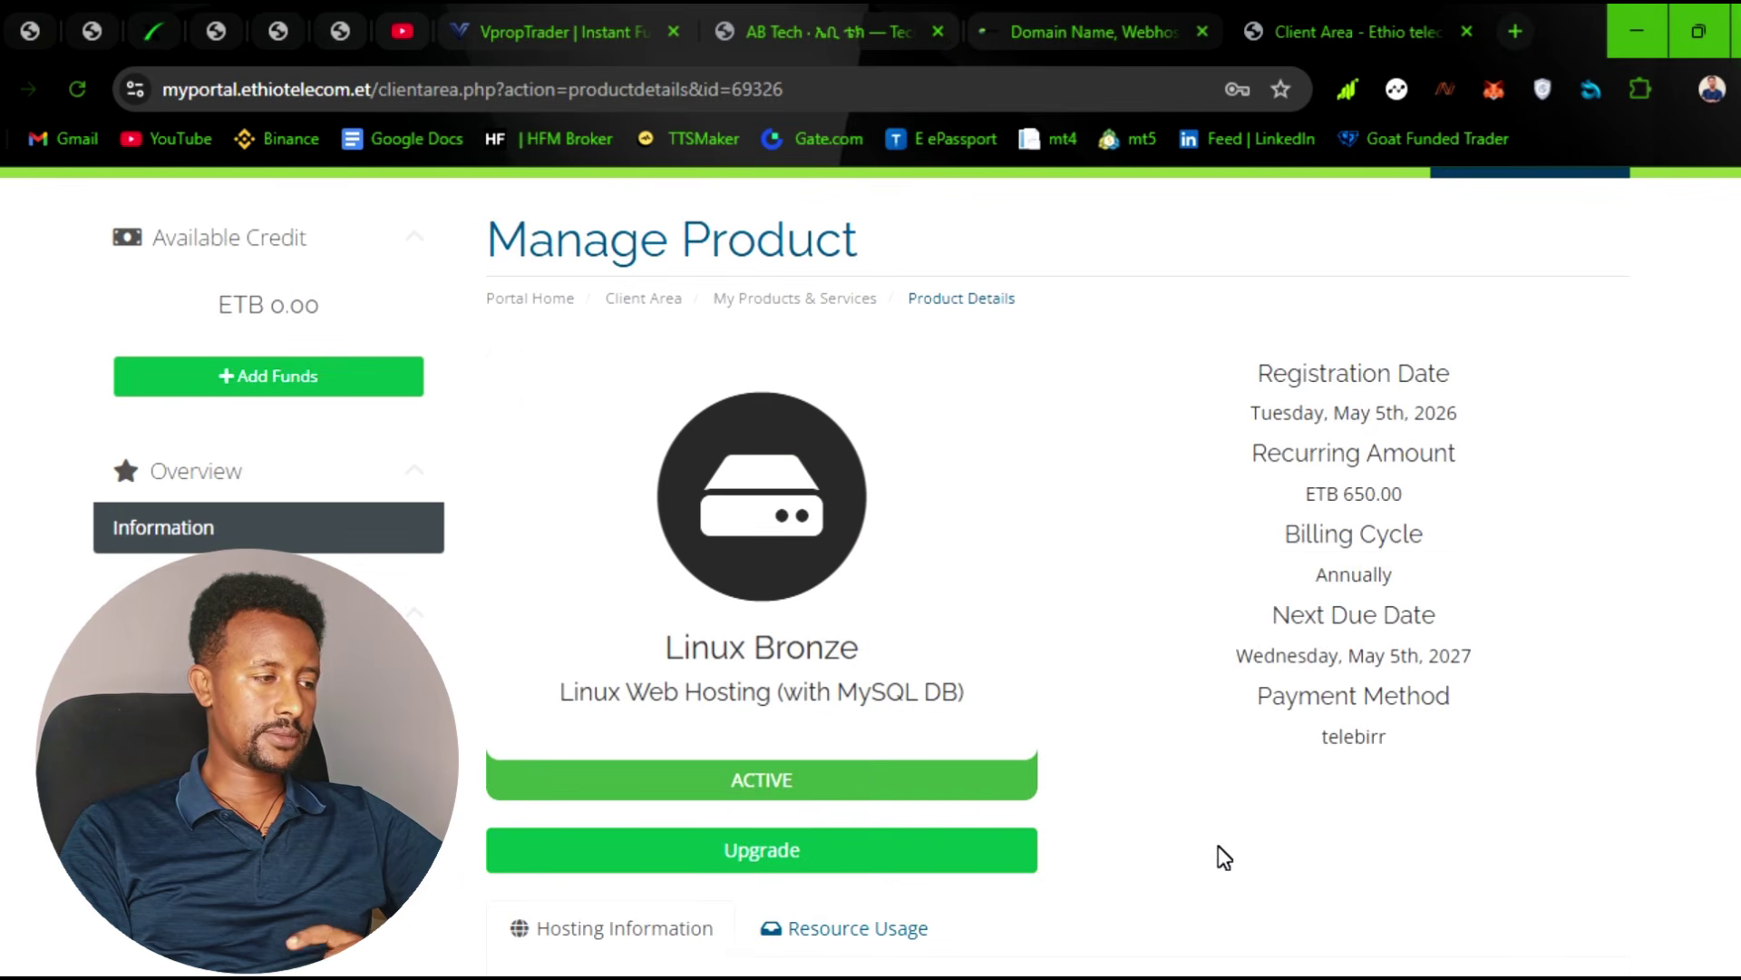
{"action": "scroll", "coordinate": [1224, 857], "scroll_direction": "up", "scroll_amount": 2}
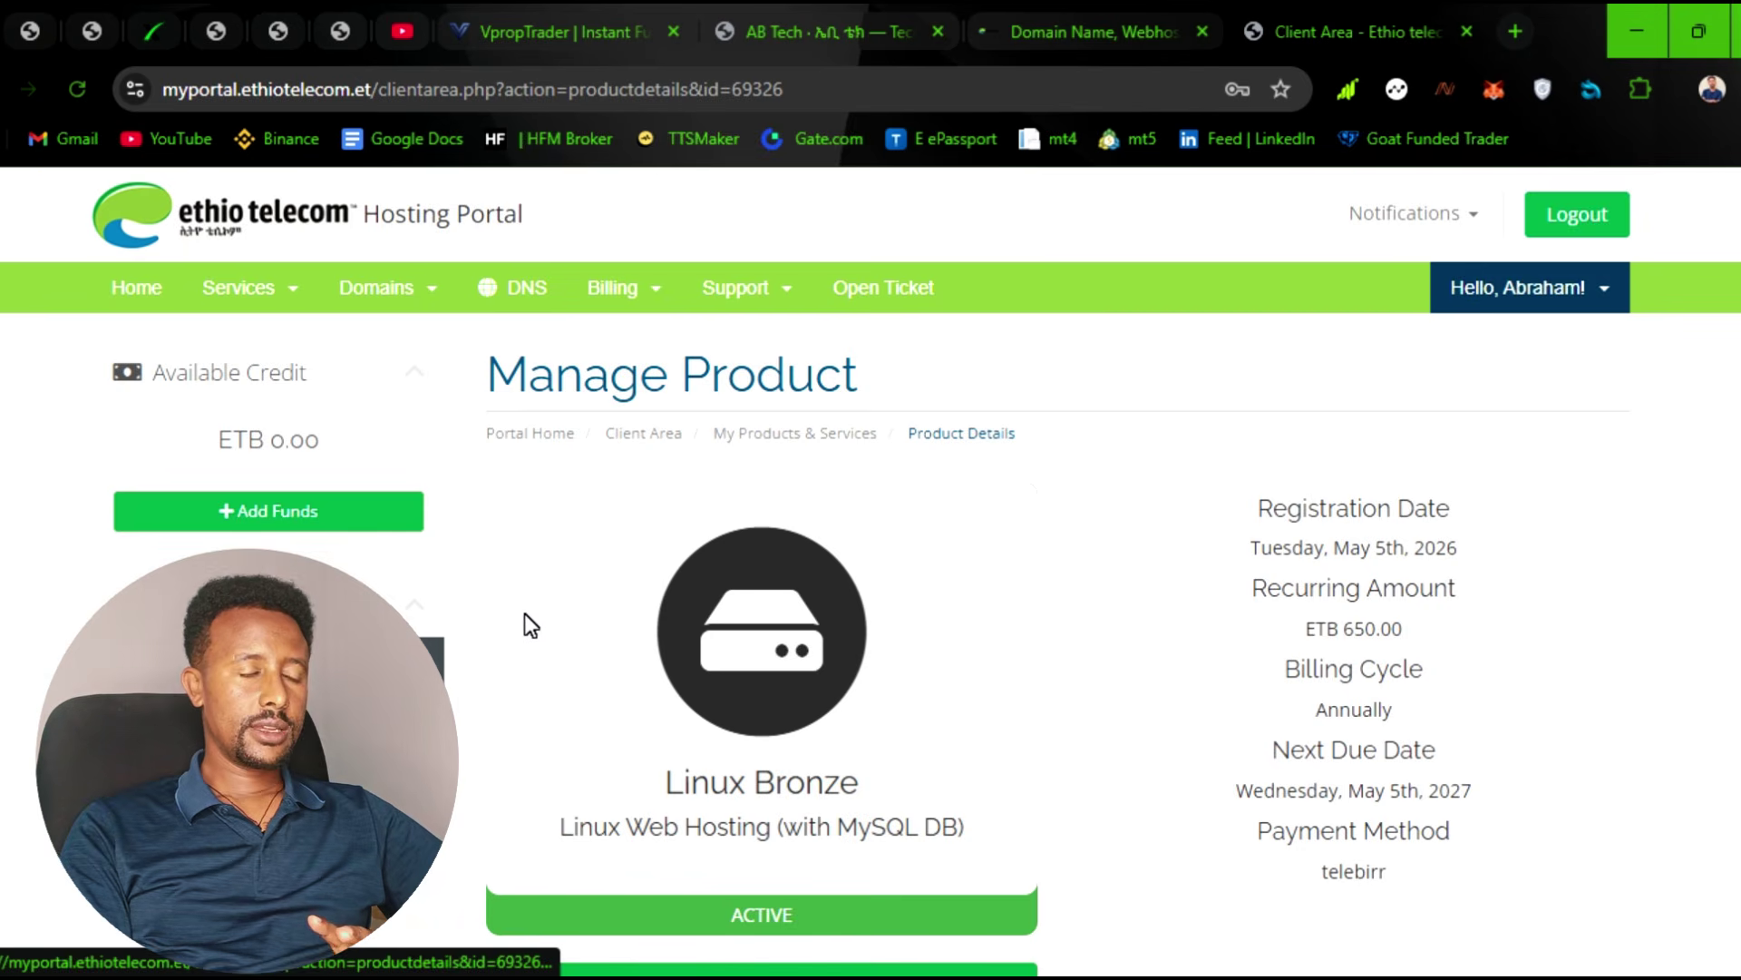
{"action": "scroll", "coordinate": [537, 624], "scroll_direction": "down", "scroll_amount": 4}
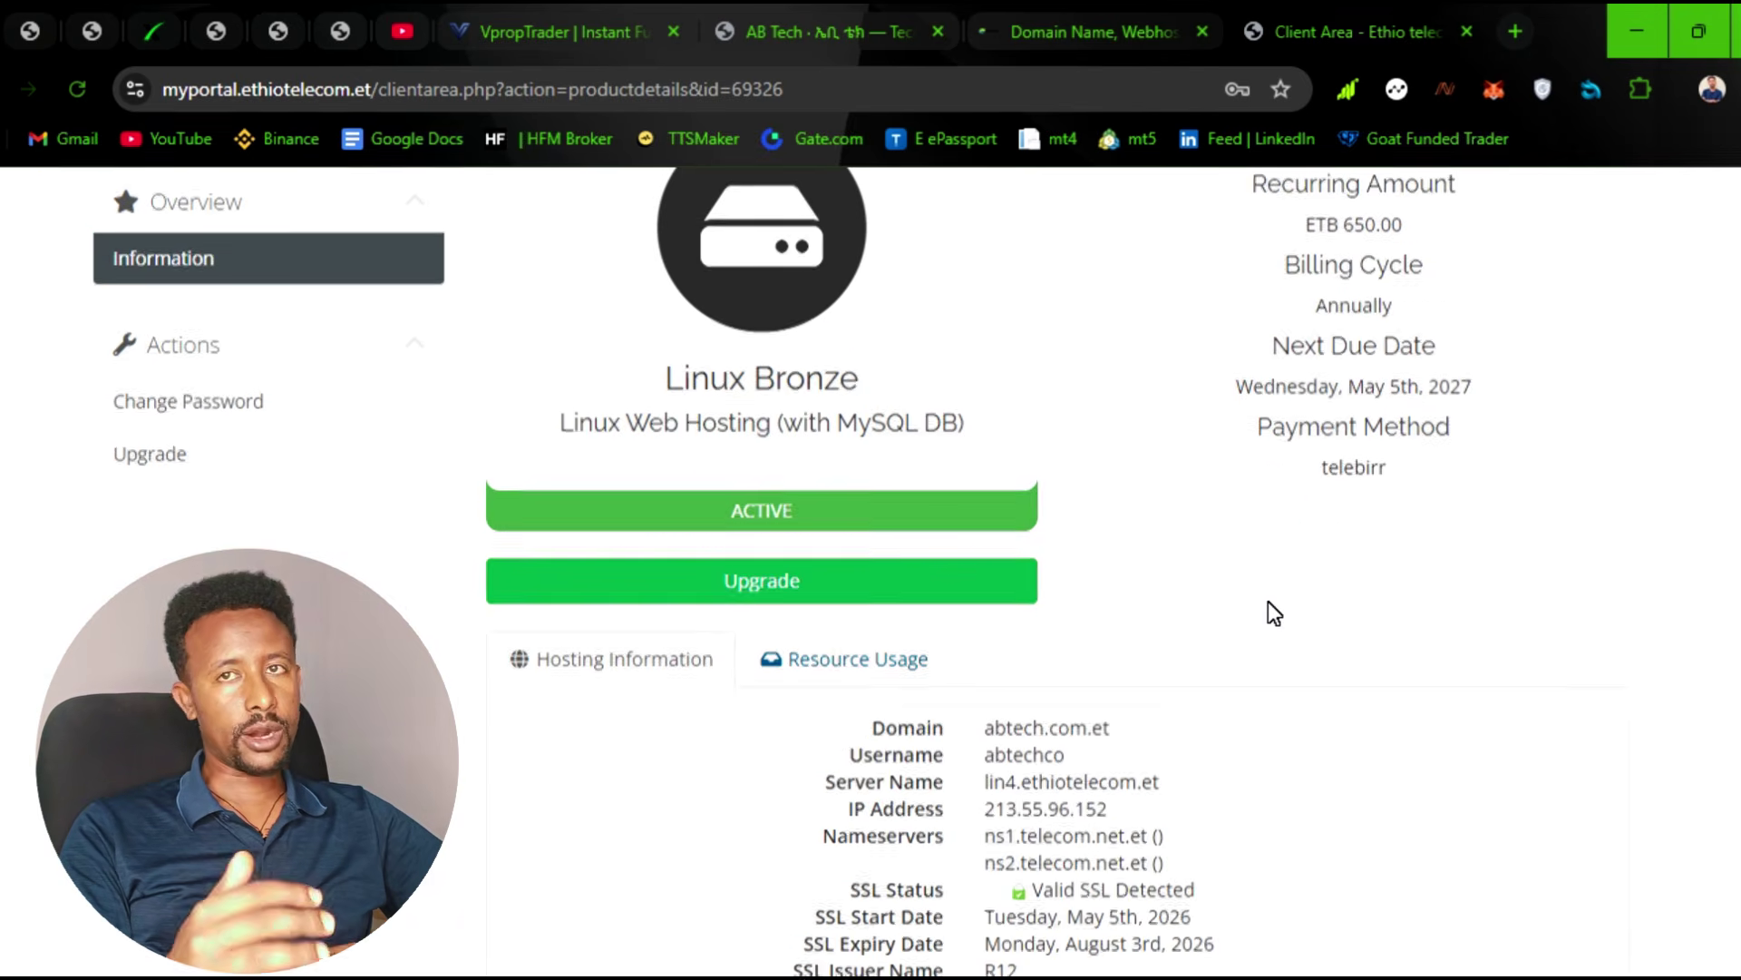
{"action": "scroll", "coordinate": [1275, 614], "scroll_direction": "up", "scroll_amount": 4}
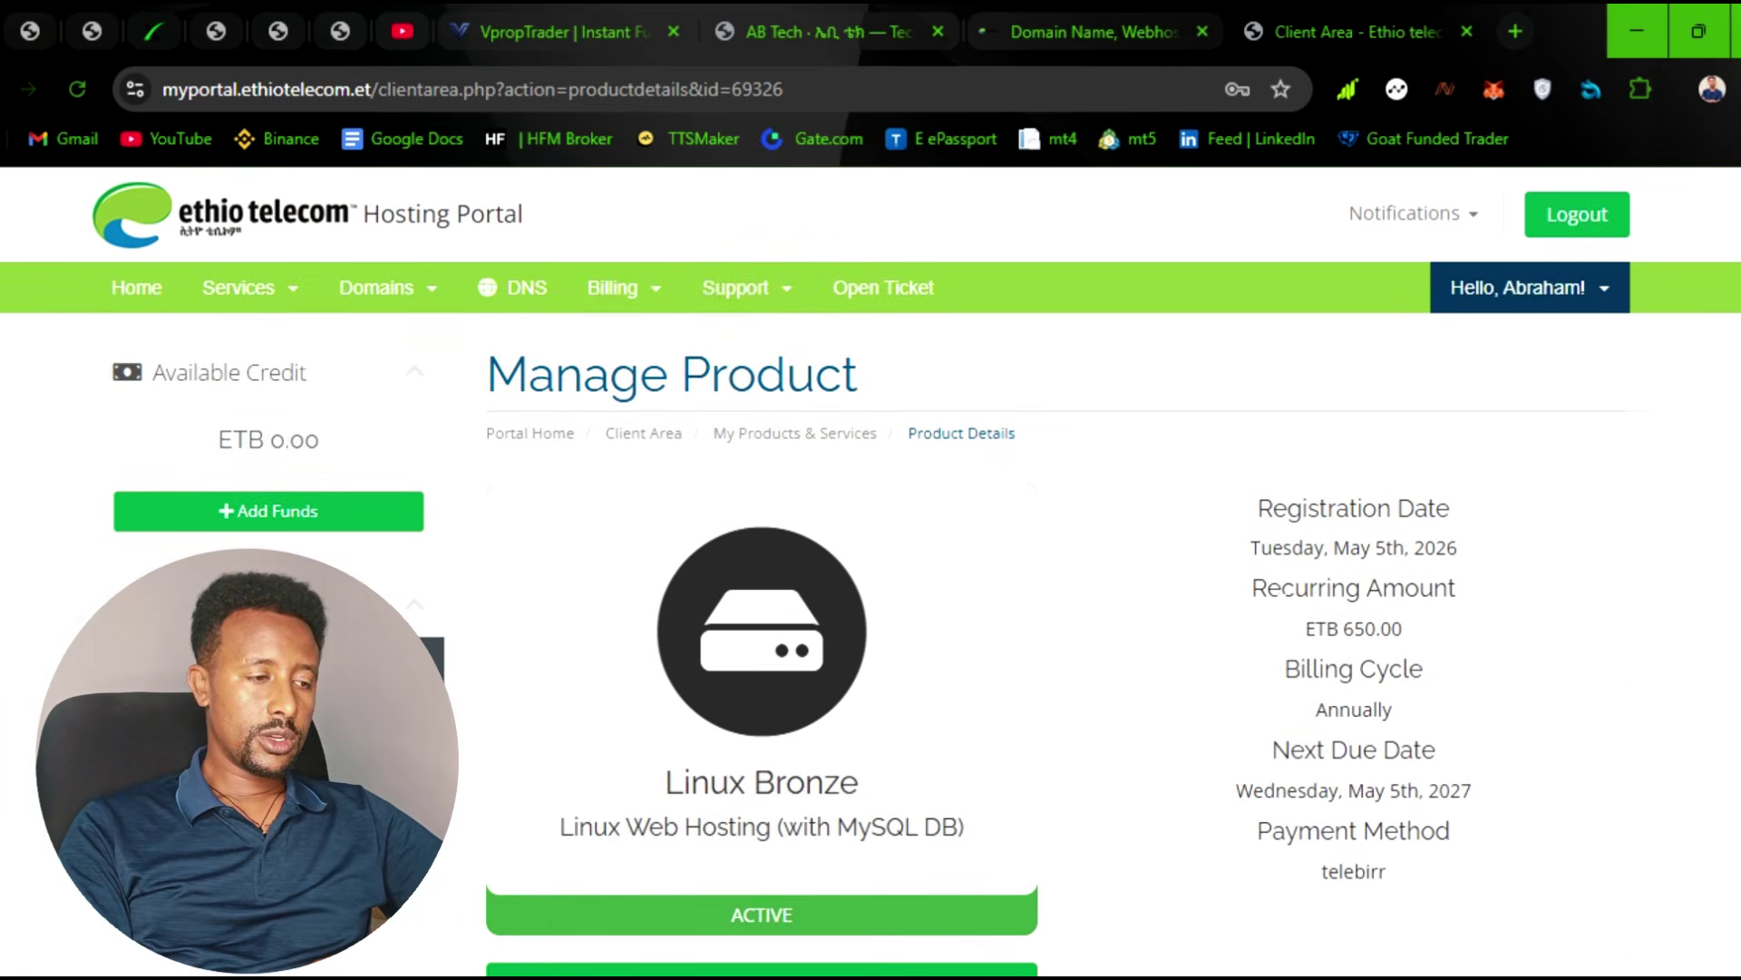
{"action": "scroll", "coordinate": [826, 470], "scroll_direction": "down", "scroll_amount": 6}
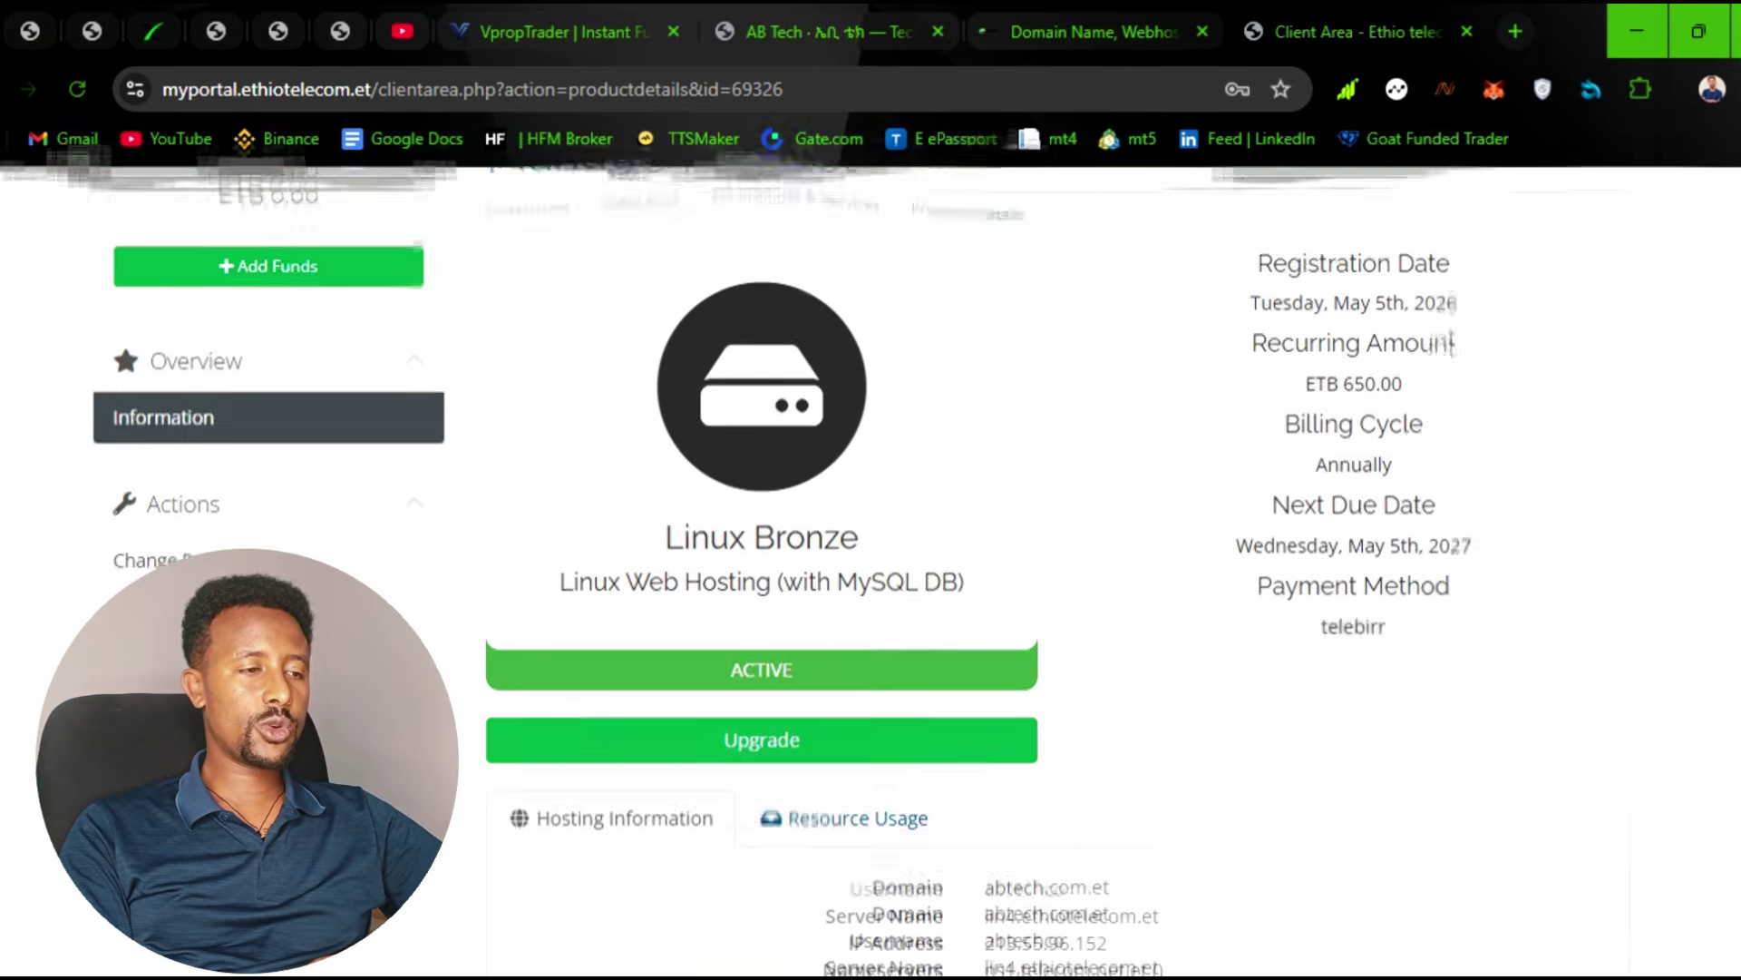
{"action": "scroll", "coordinate": [736, 787], "scroll_direction": "down", "scroll_amount": 2}
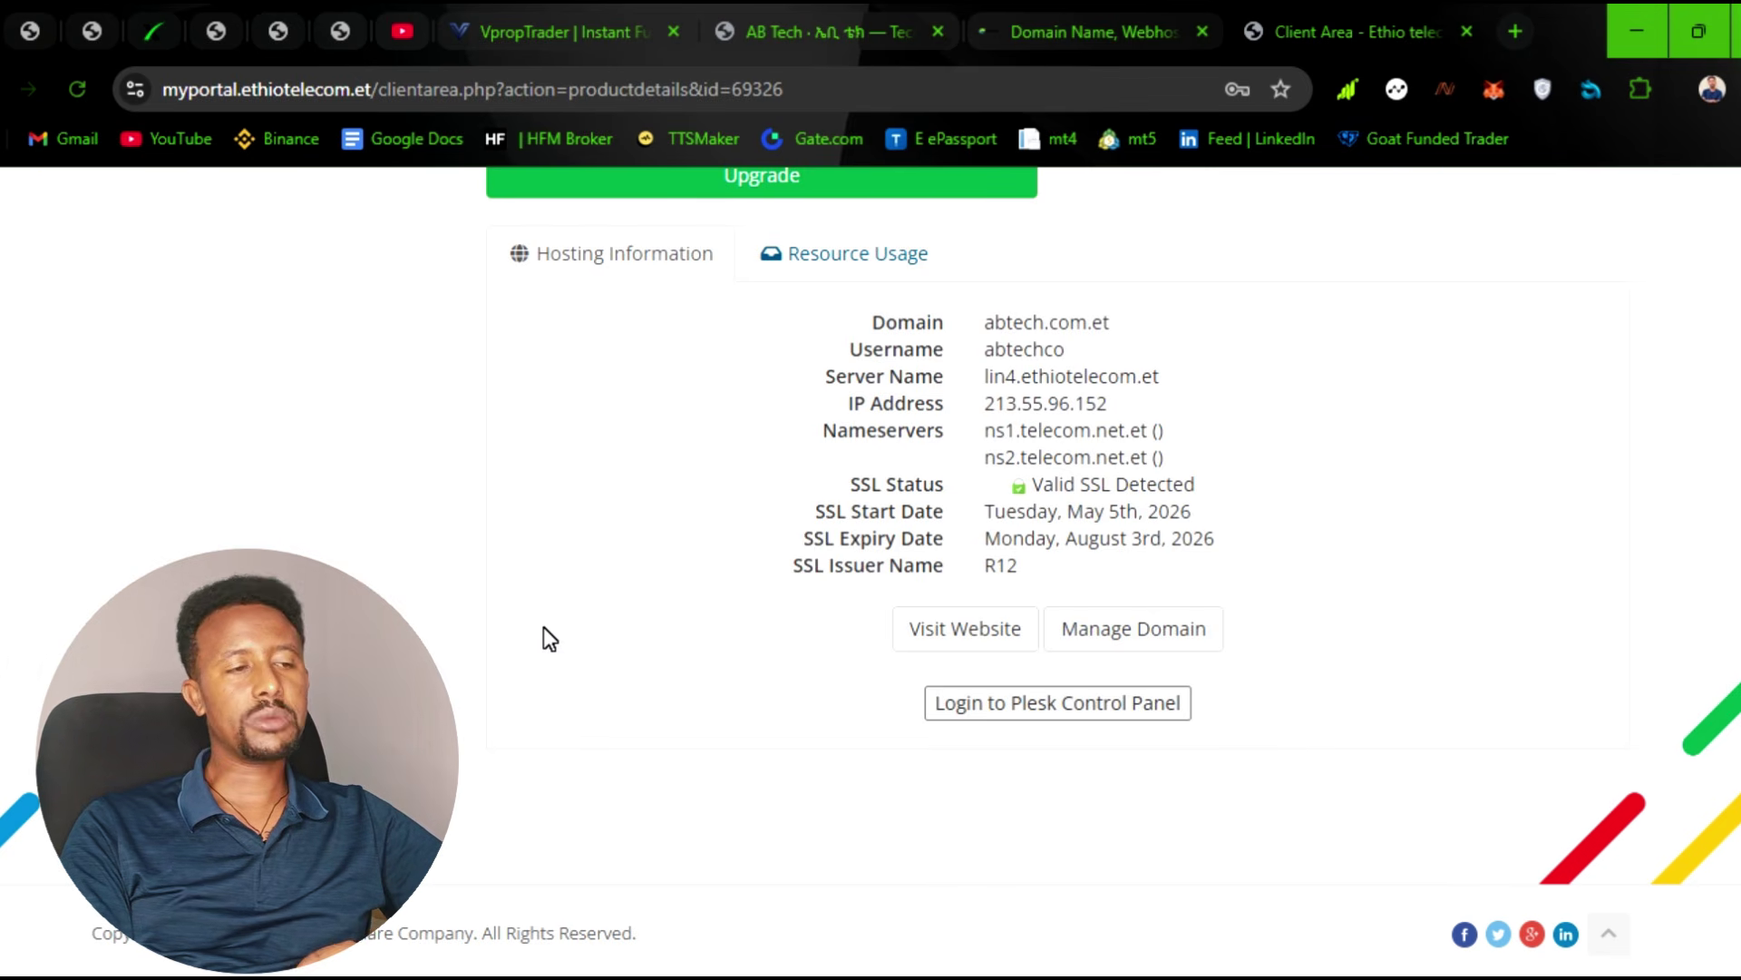
Step: Log in to the Plesk control panel for abtech.com.et and open the httpdocs folder in its file manager
{"action": "left_click", "coordinate": [1120, 717]}
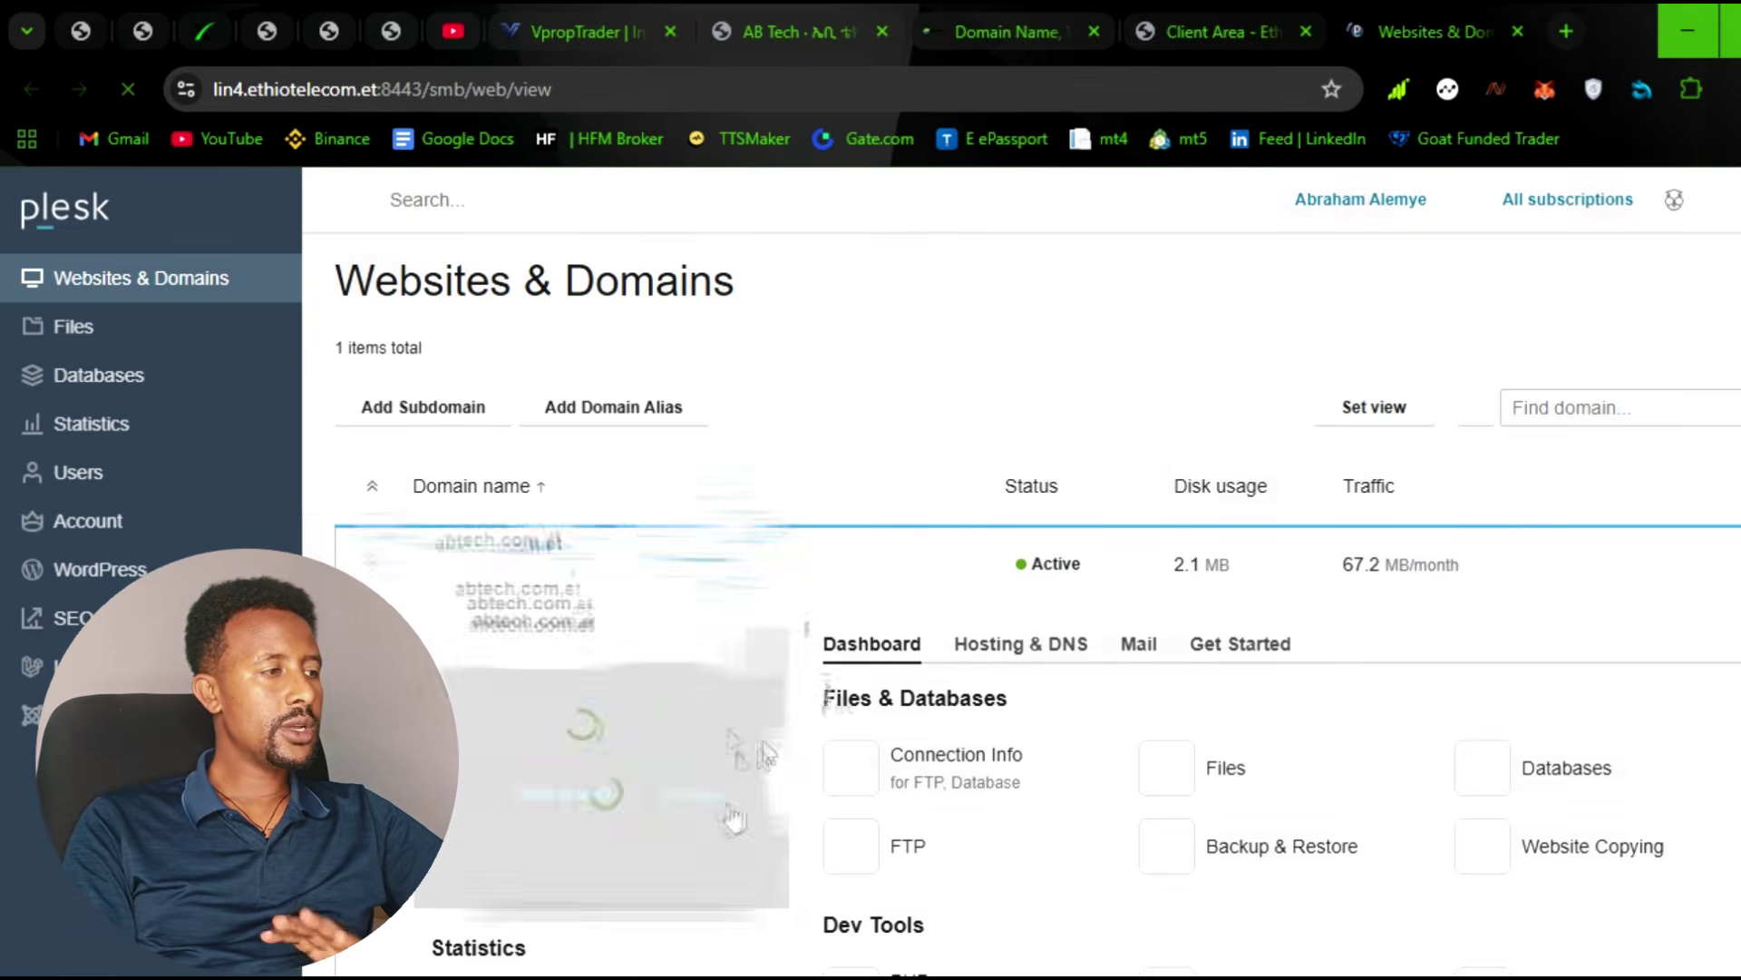
{"action": "left_click", "coordinate": [102, 352]}
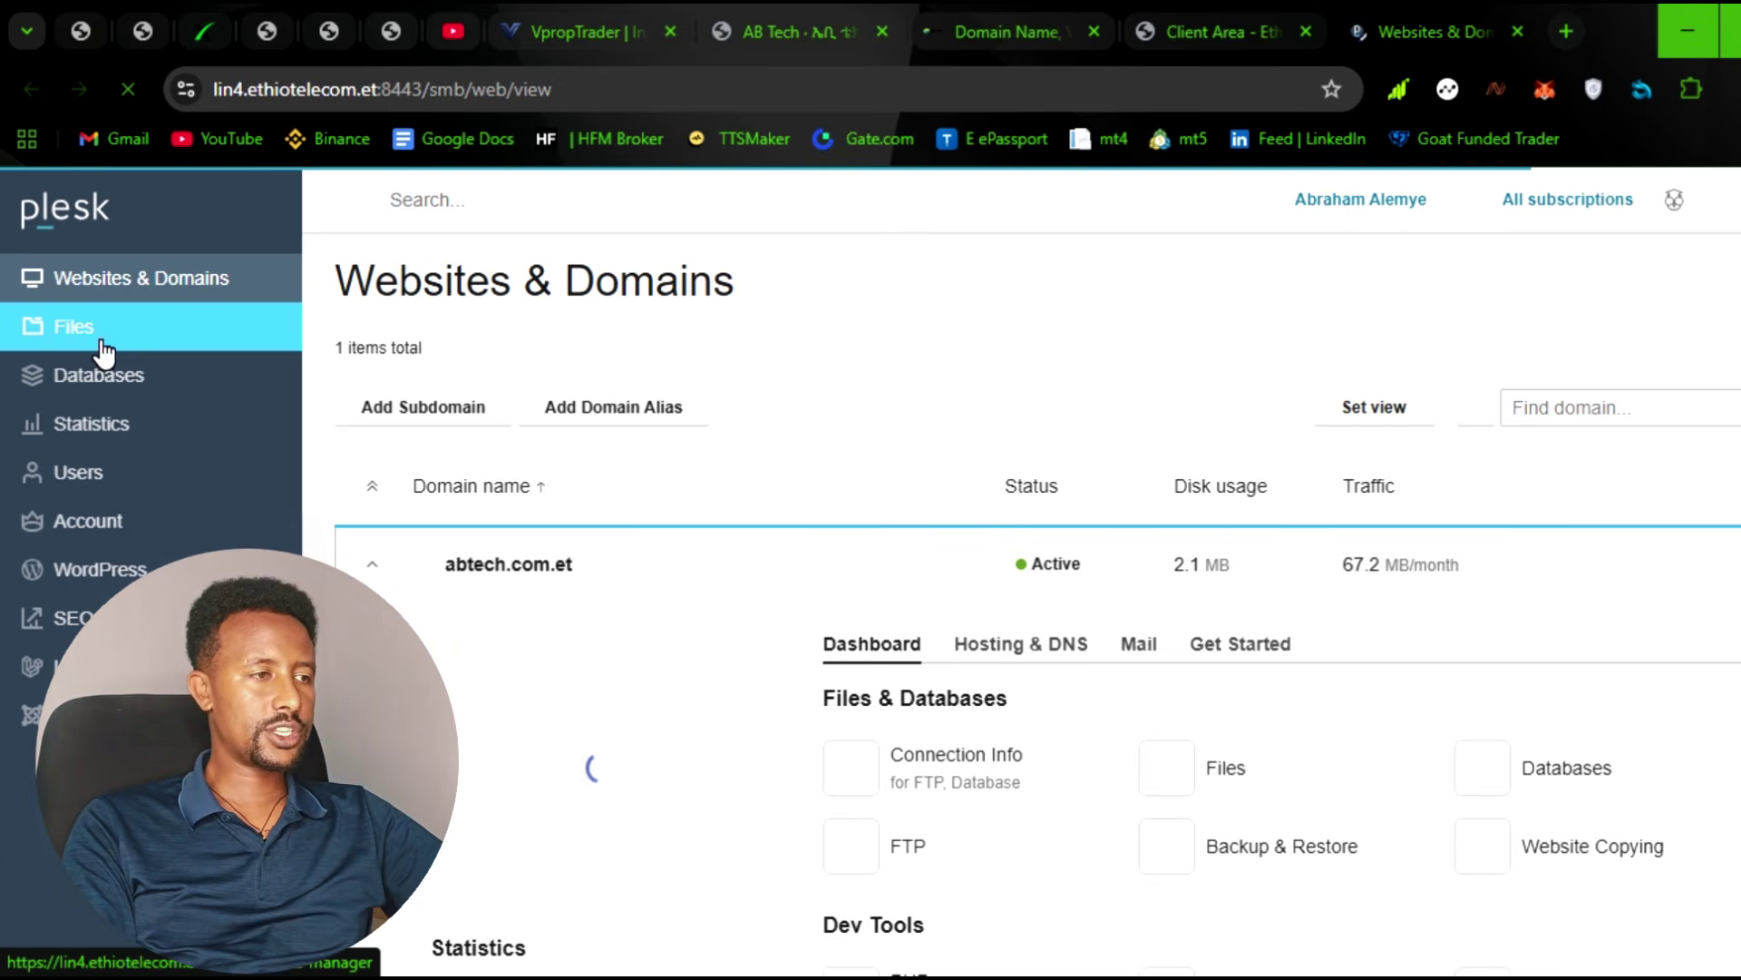
{"action": "left_click", "coordinate": [773, 4]}
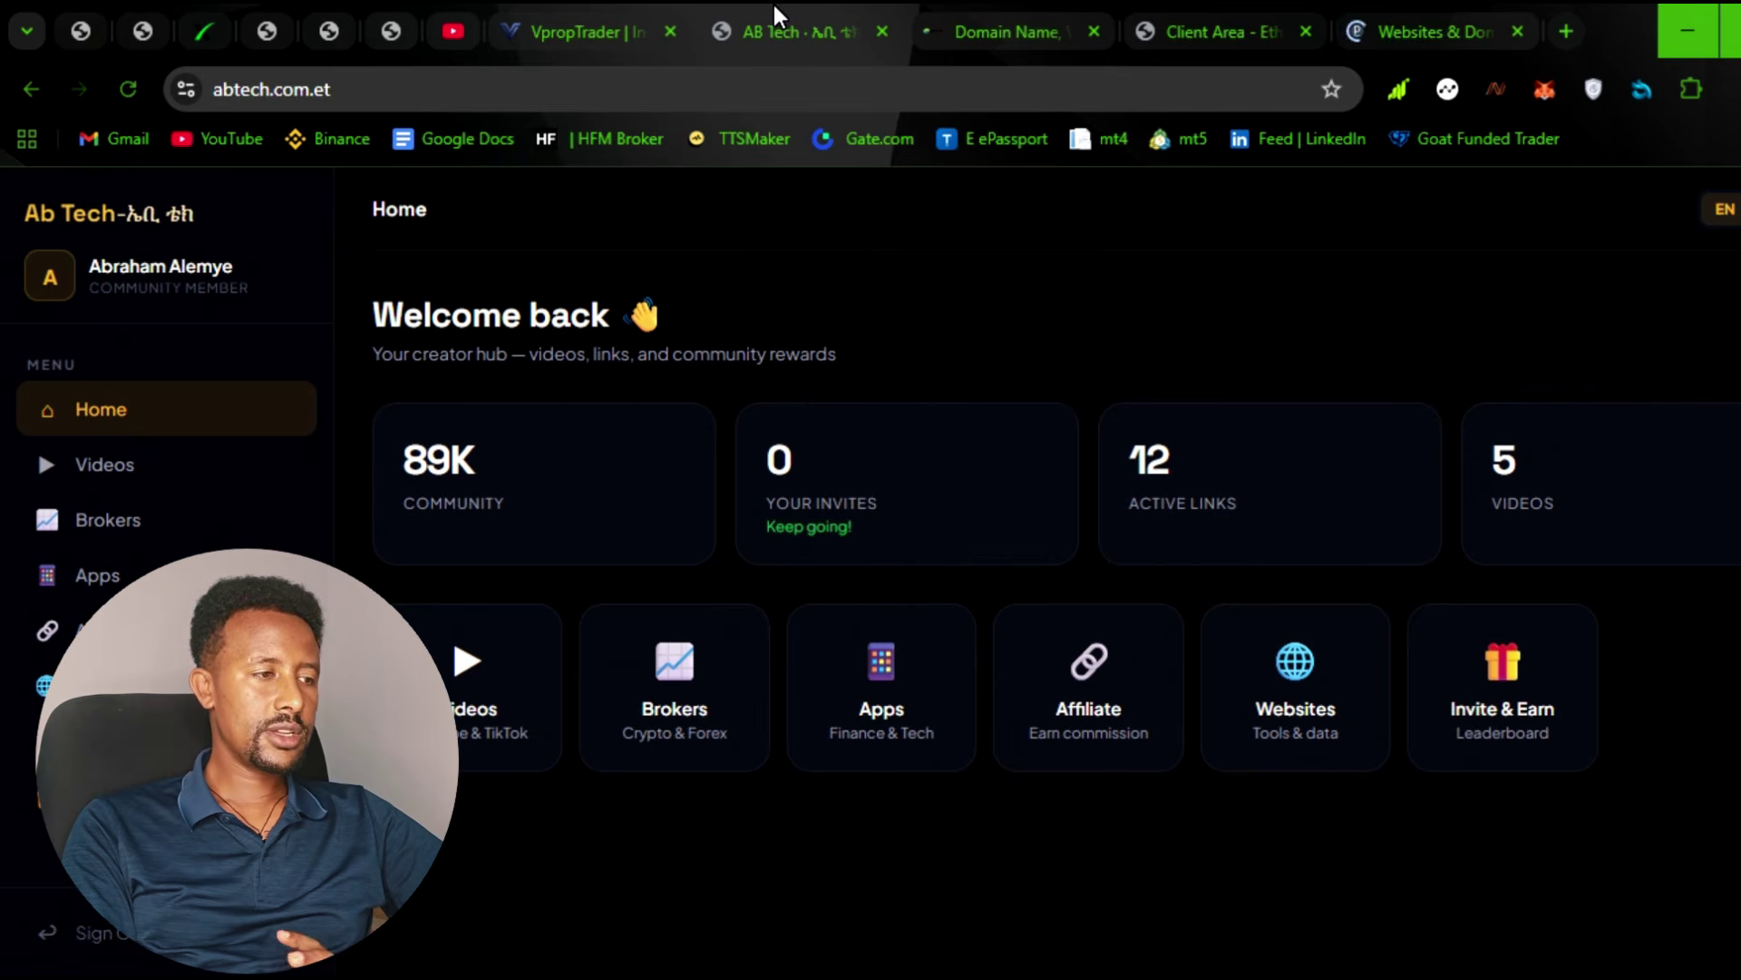
{"action": "left_click", "coordinate": [1370, 4]}
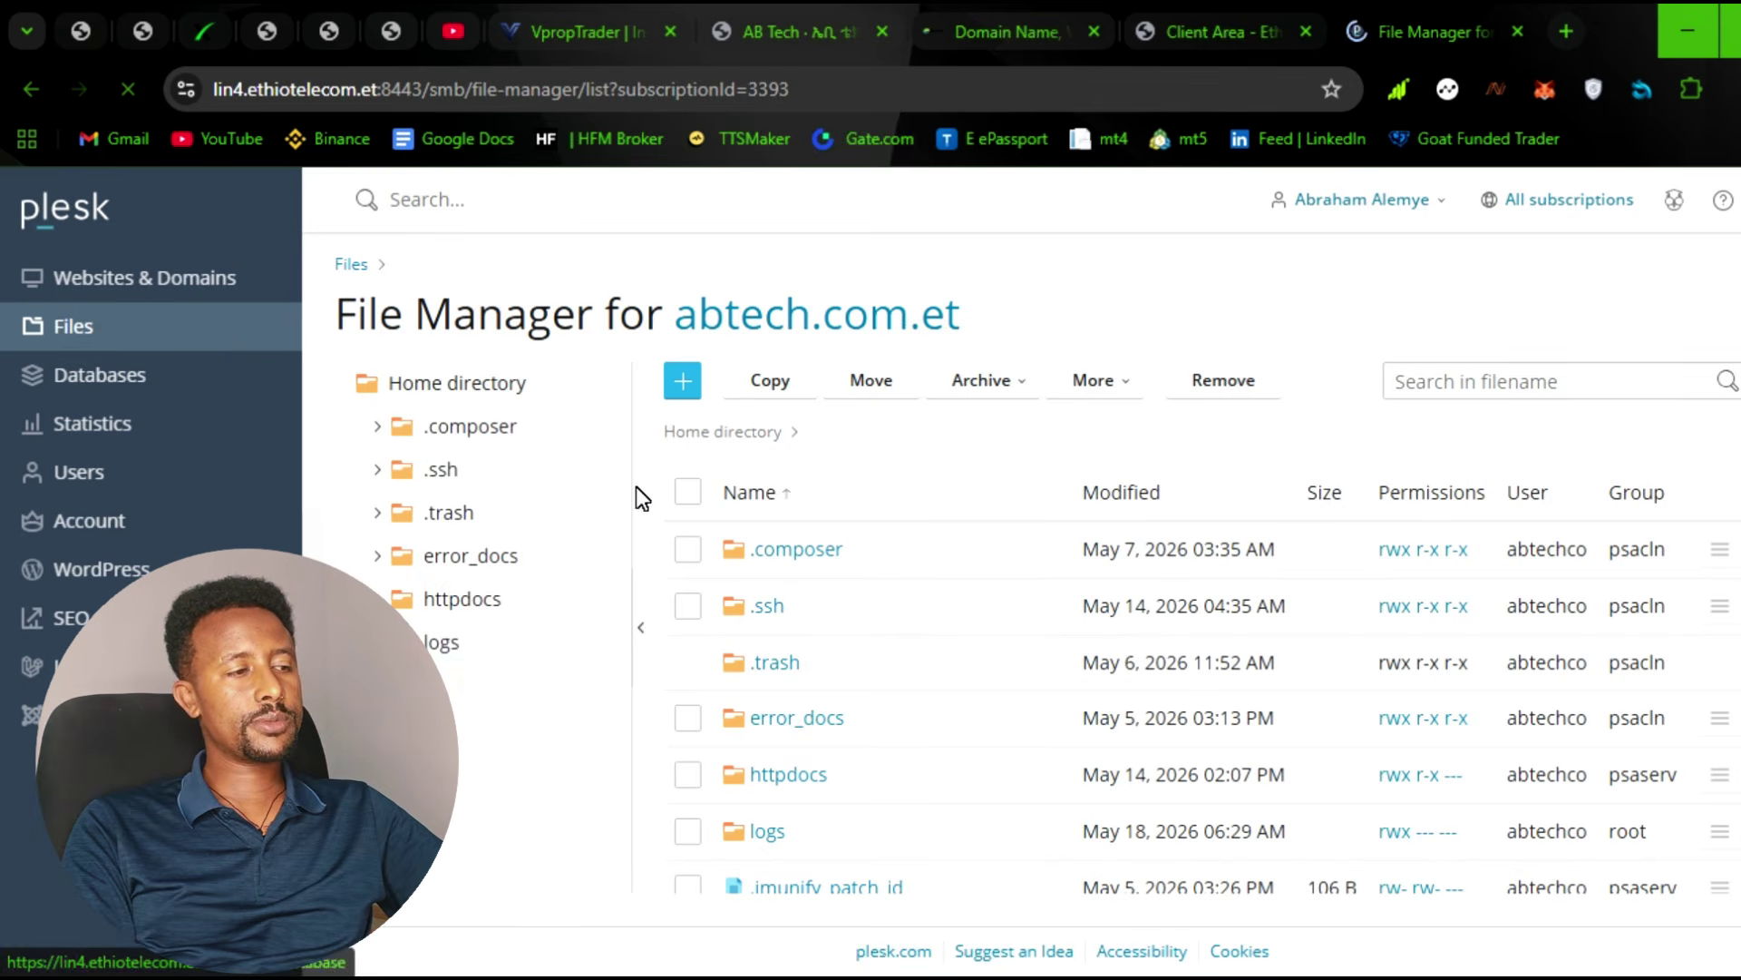
{"action": "left_click", "coordinate": [481, 624]}
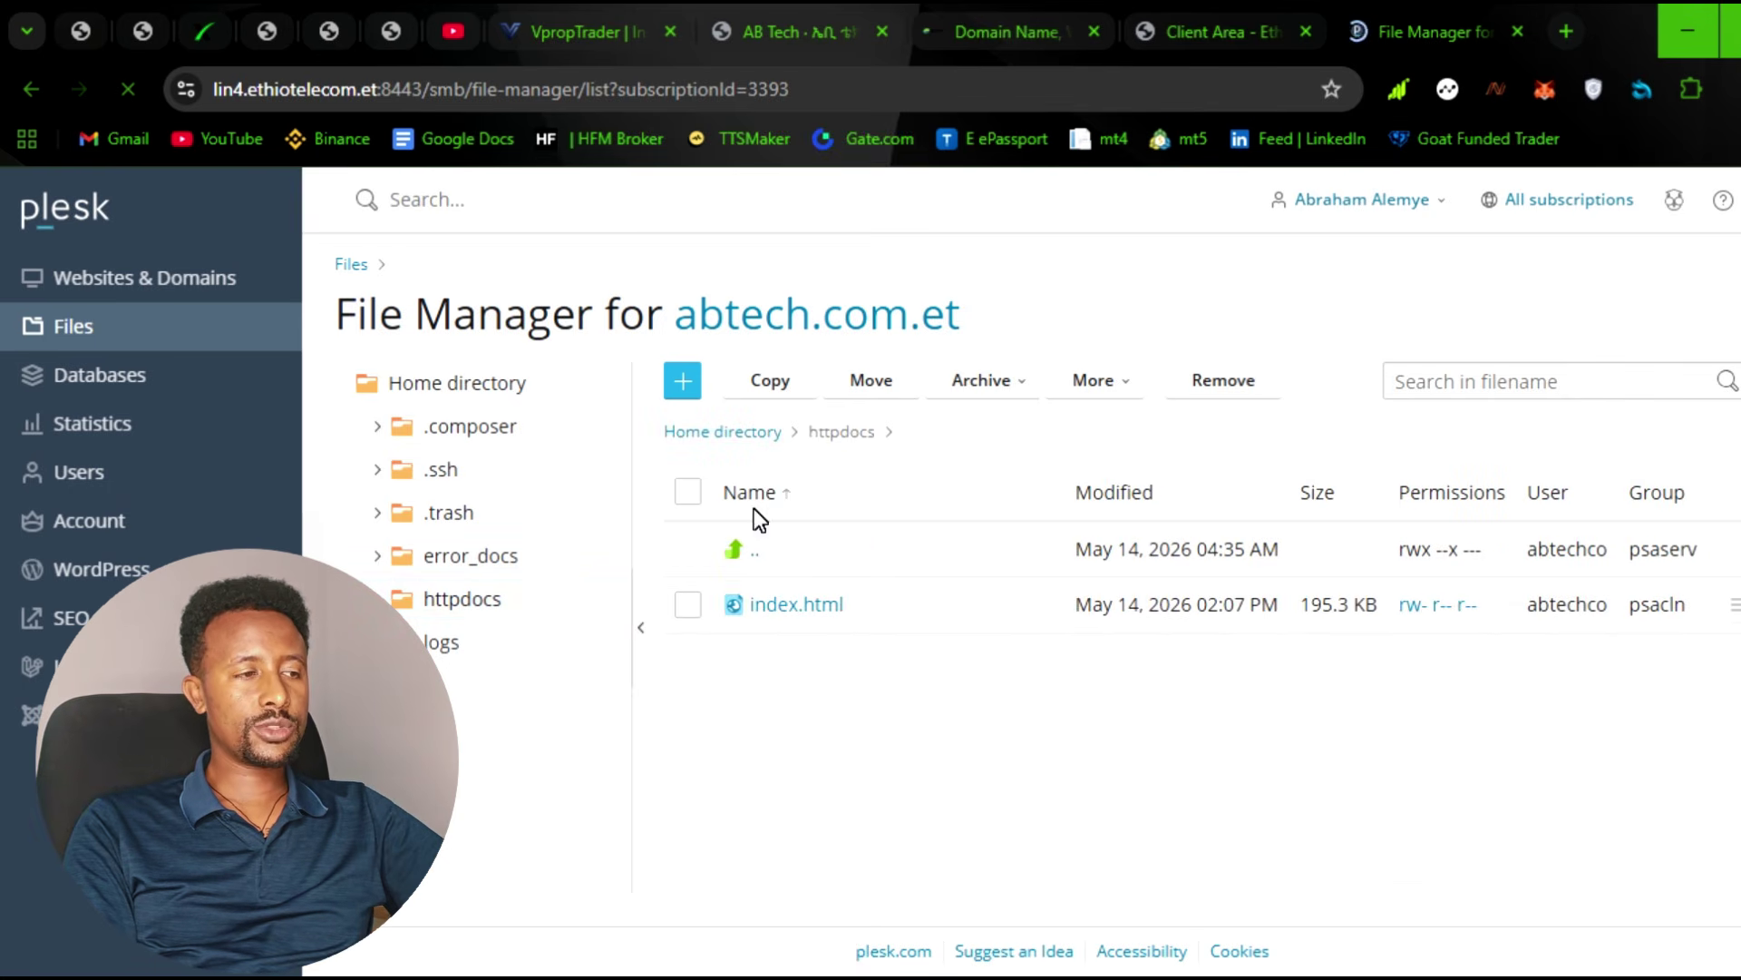
Step: Examine the options for uploading and creating files in the httpdocs folder, along with the file manager's additional file operations
{"action": "left_click", "coordinate": [694, 385]}
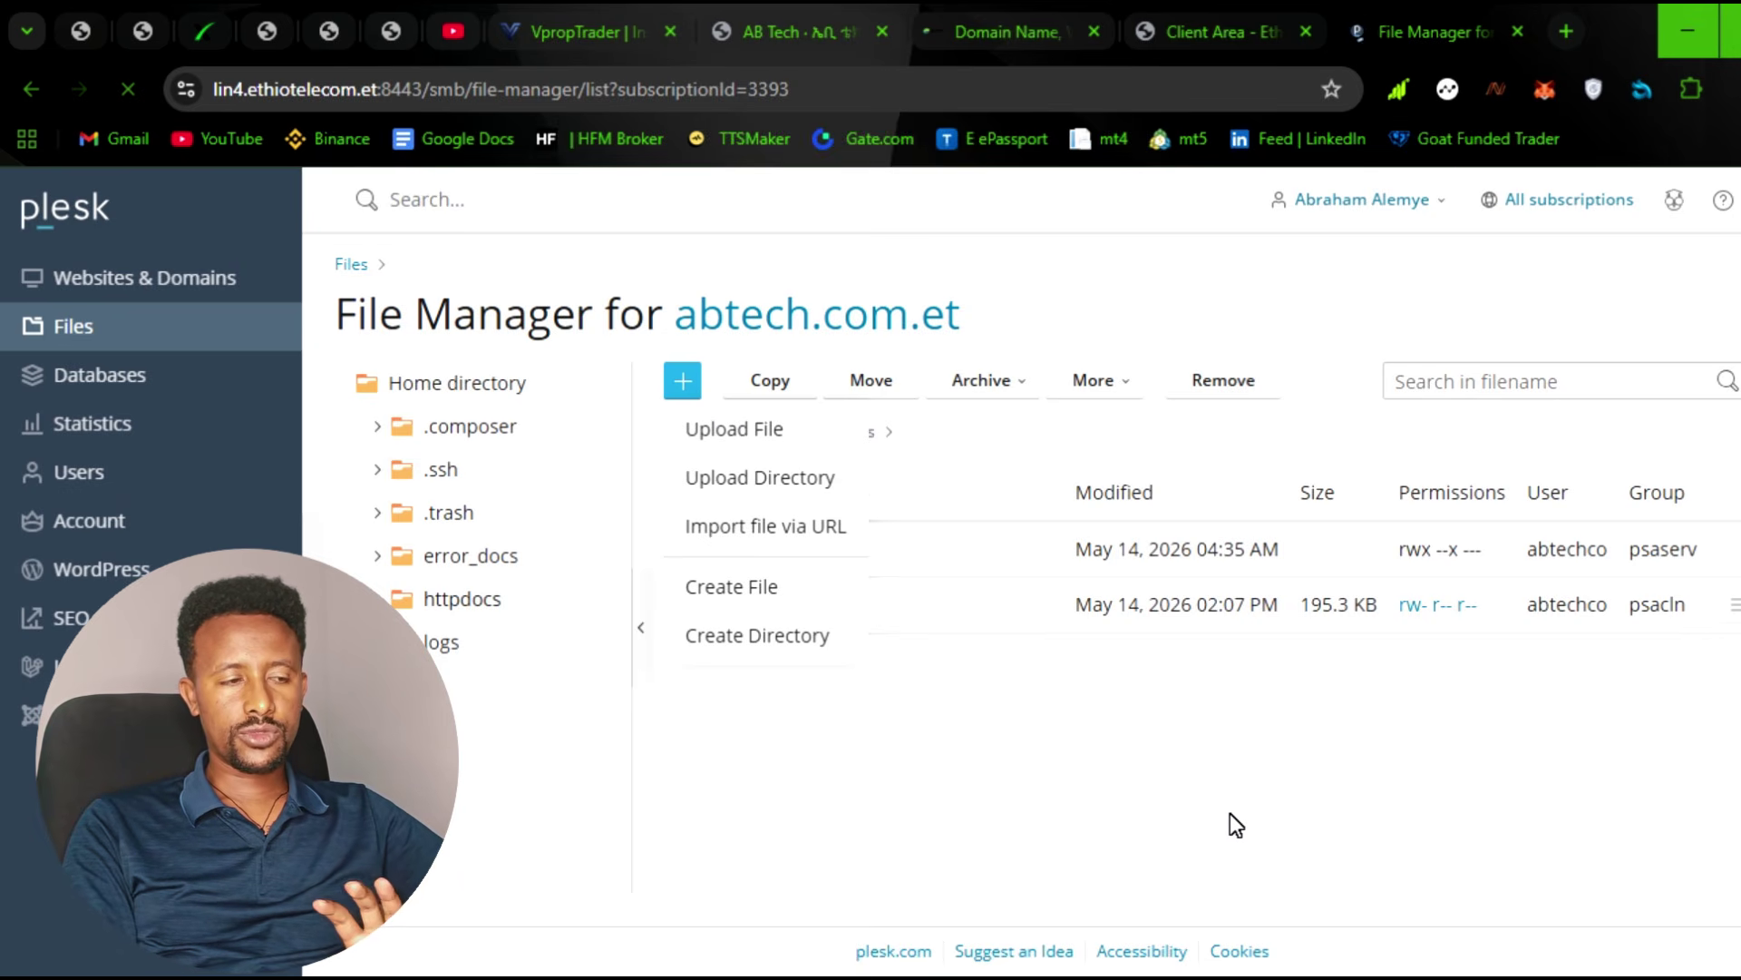
{"action": "left_click", "coordinate": [1108, 791]}
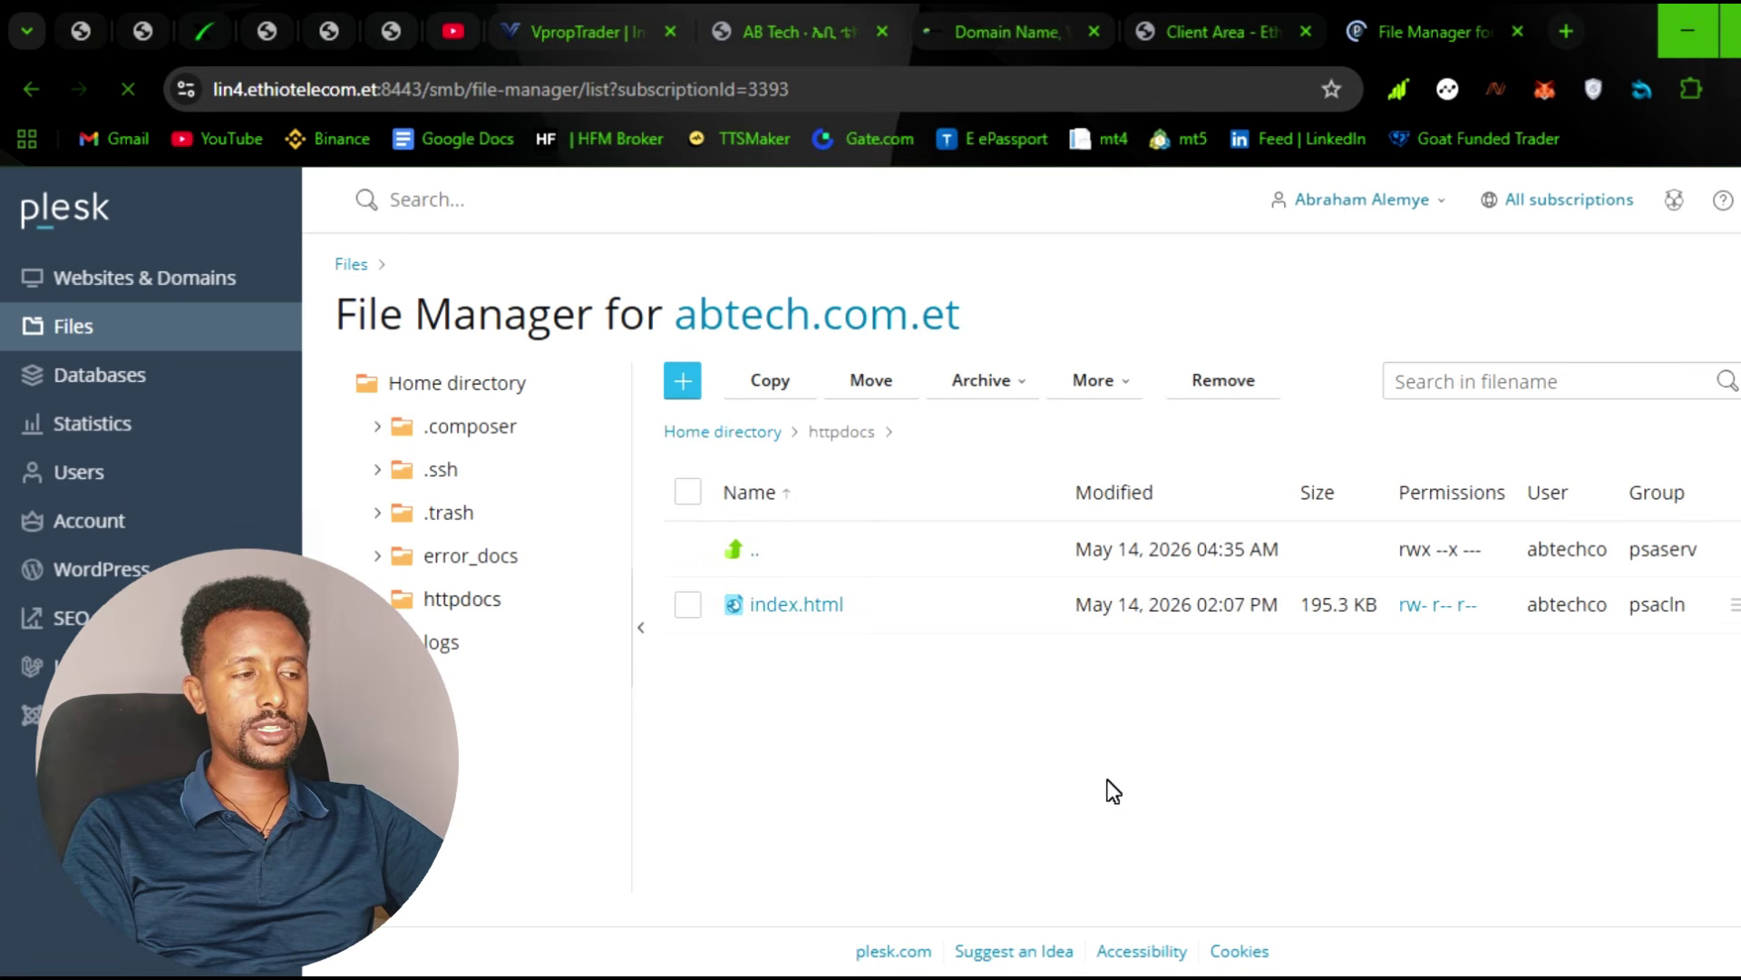
{"action": "right_click", "coordinate": [940, 613]}
{"action": "left_click", "coordinate": [884, 712]}
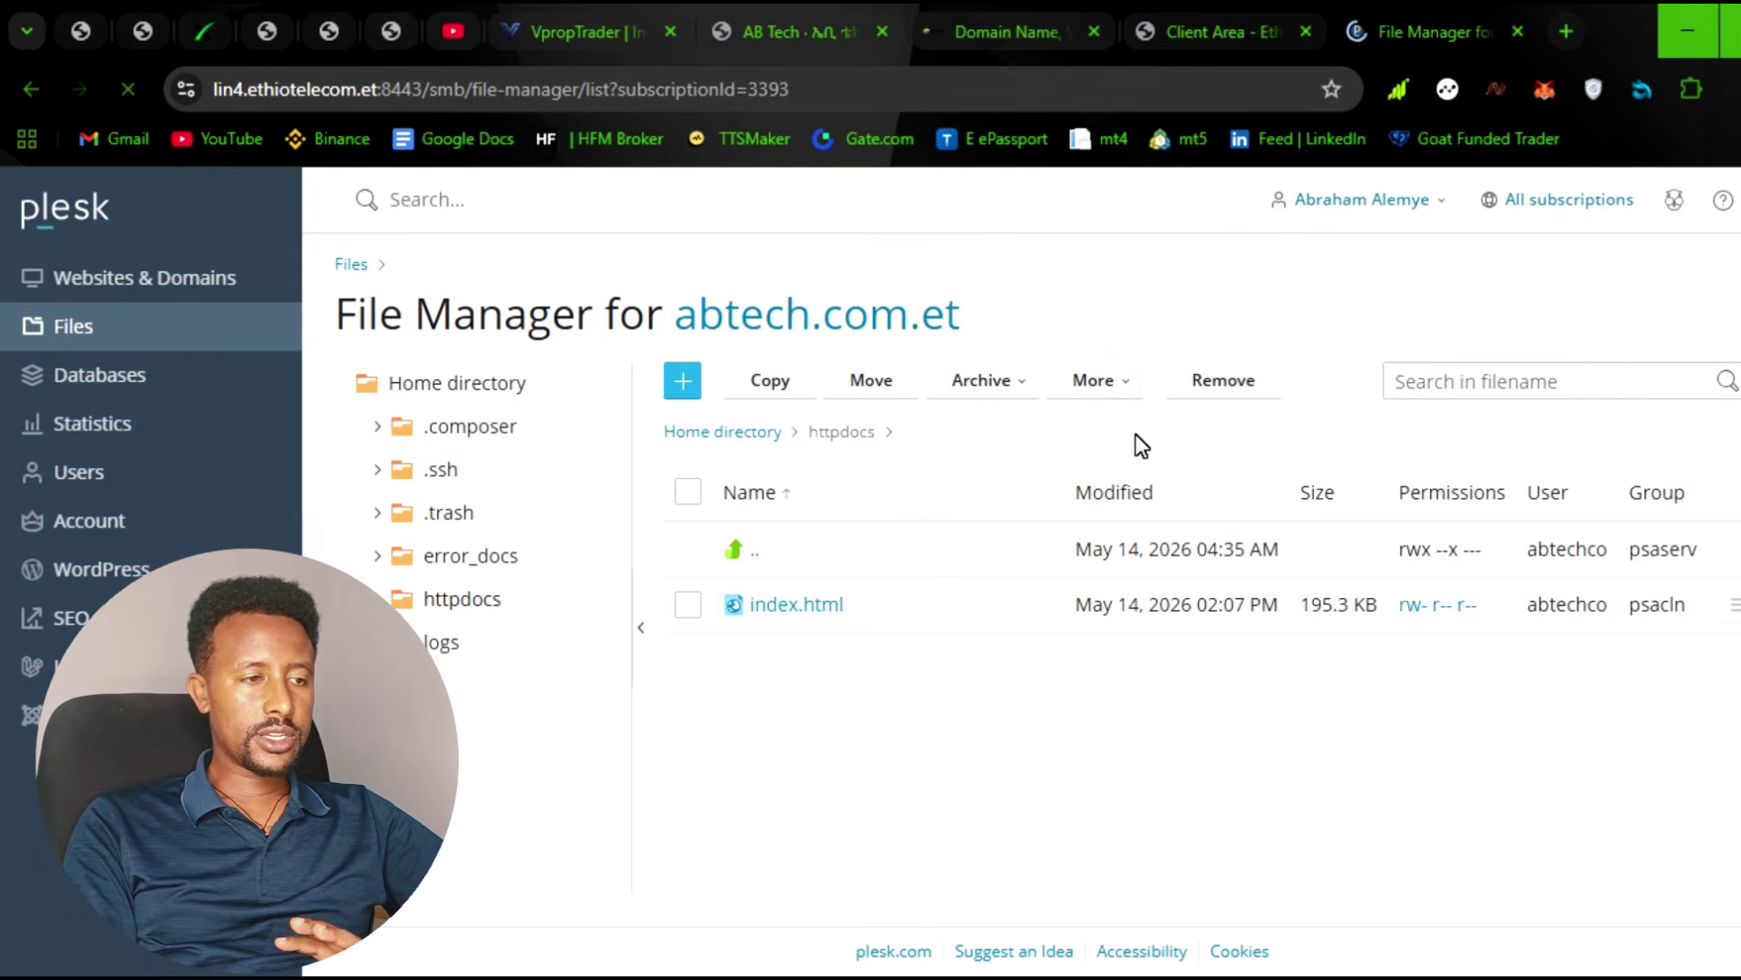
{"action": "left_click", "coordinate": [1093, 380]}
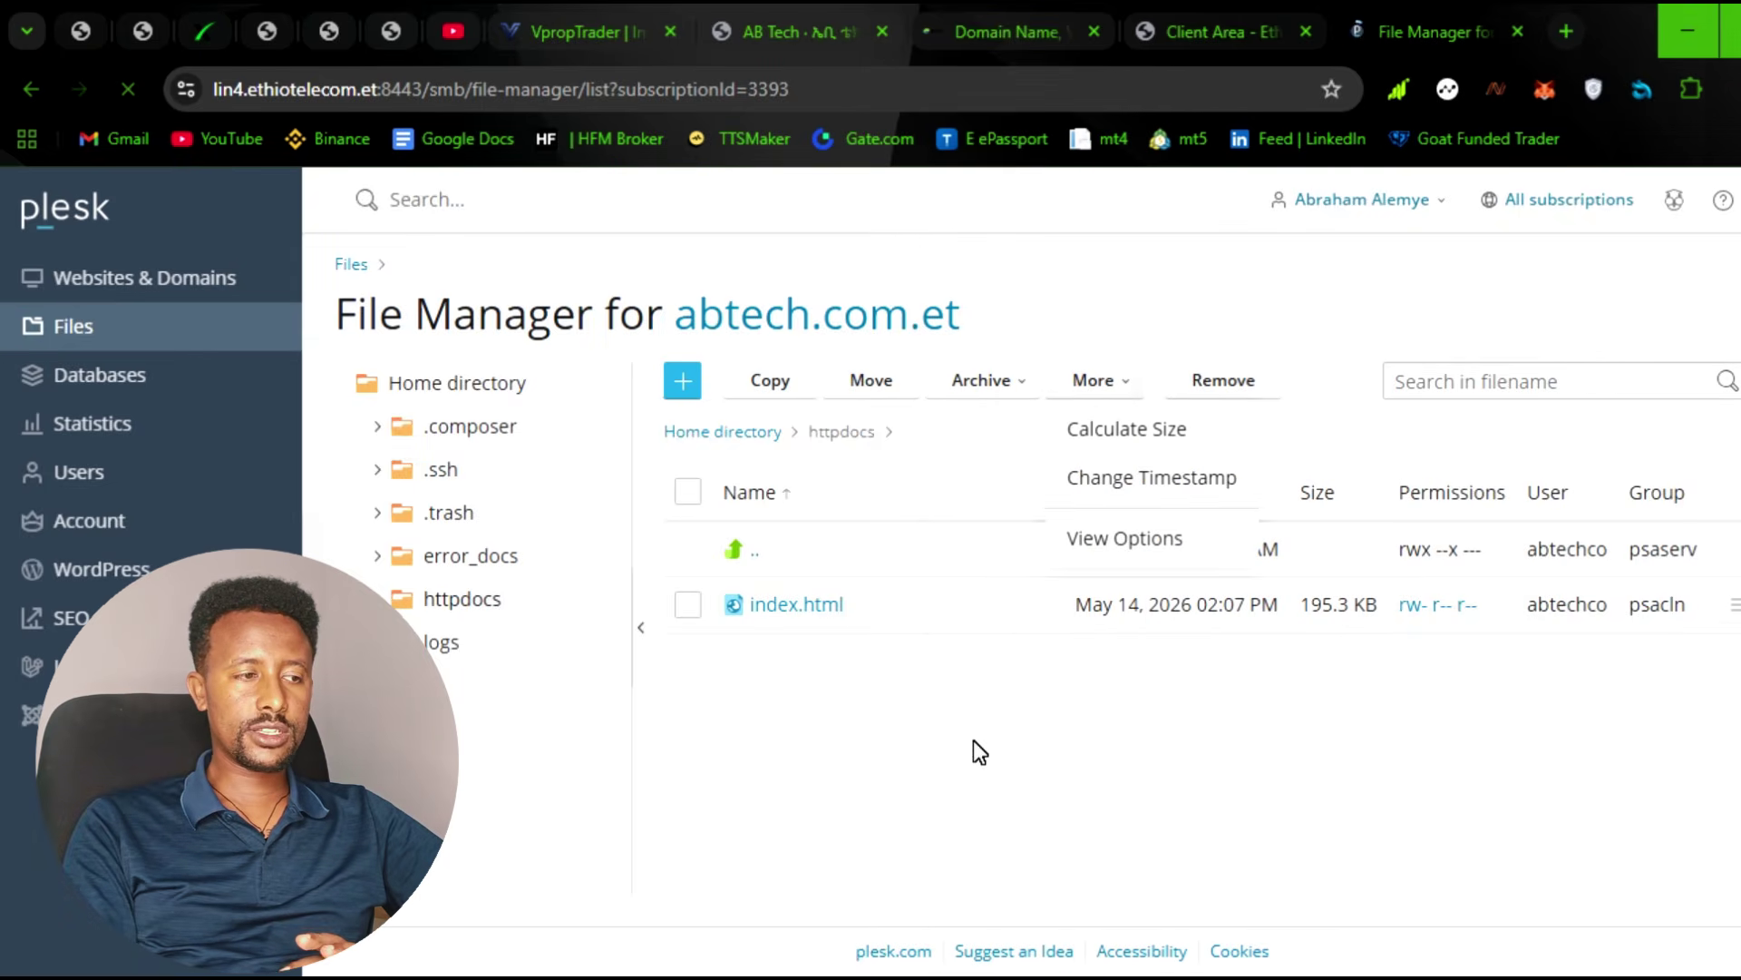
{"action": "left_click", "coordinate": [972, 740]}
{"action": "right_click", "coordinate": [843, 562]}
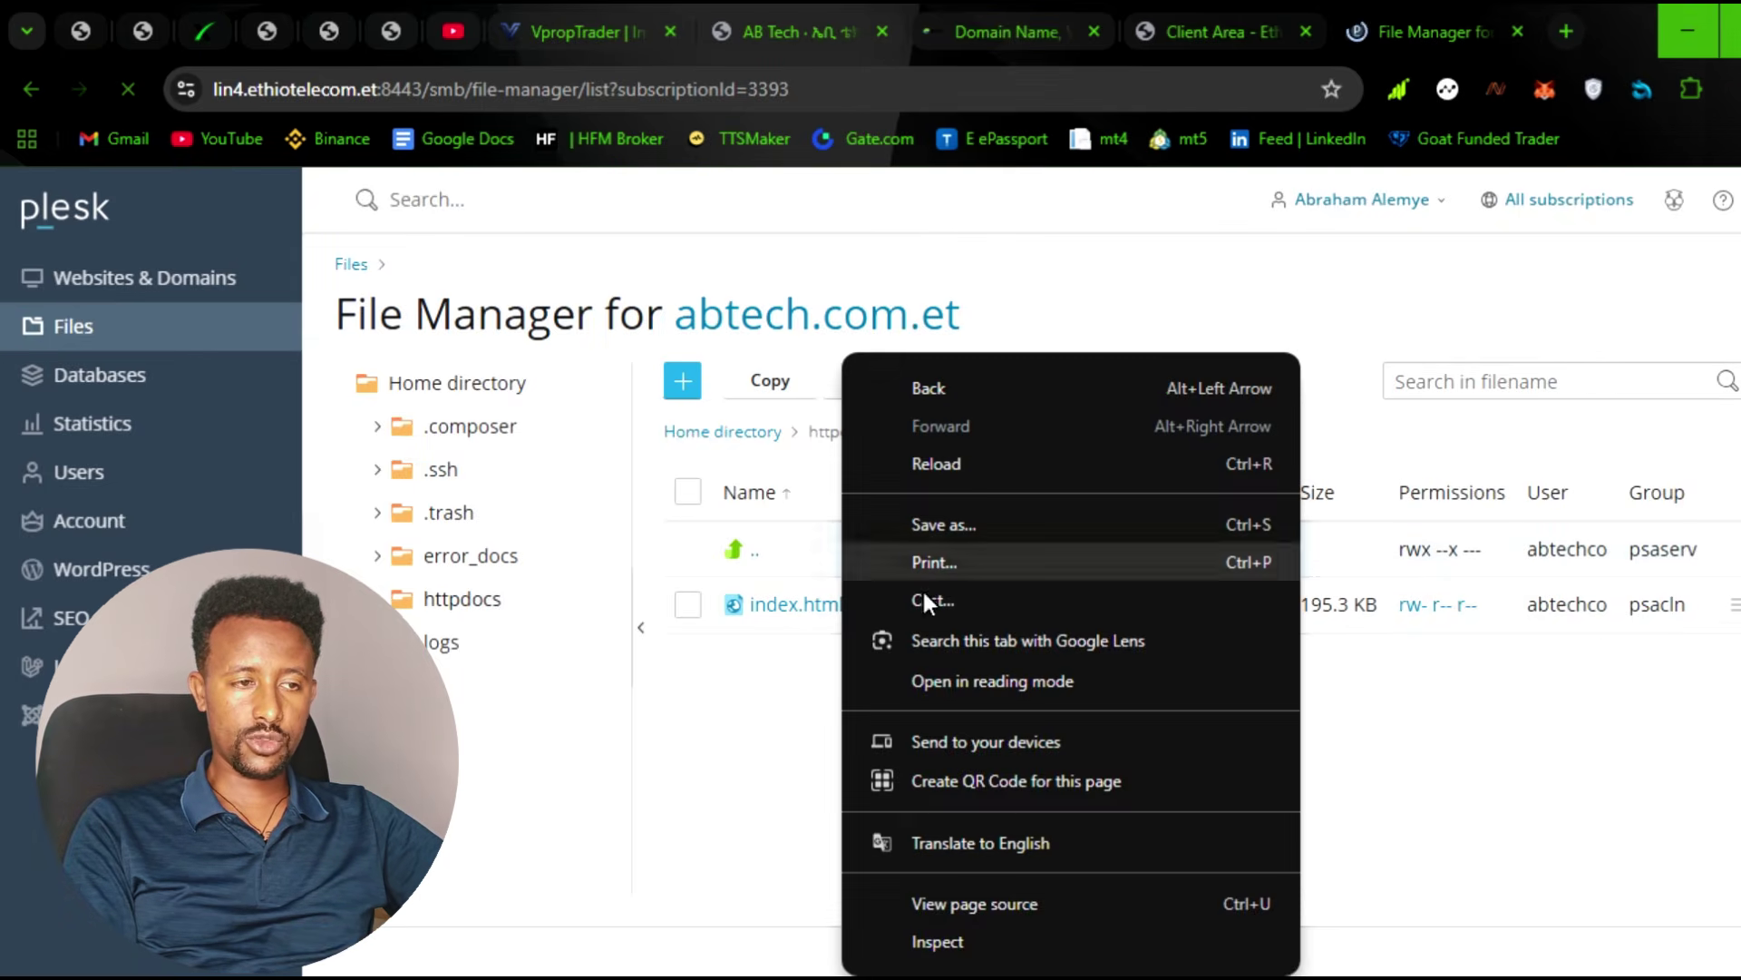
{"action": "left_click", "coordinate": [1581, 707]}
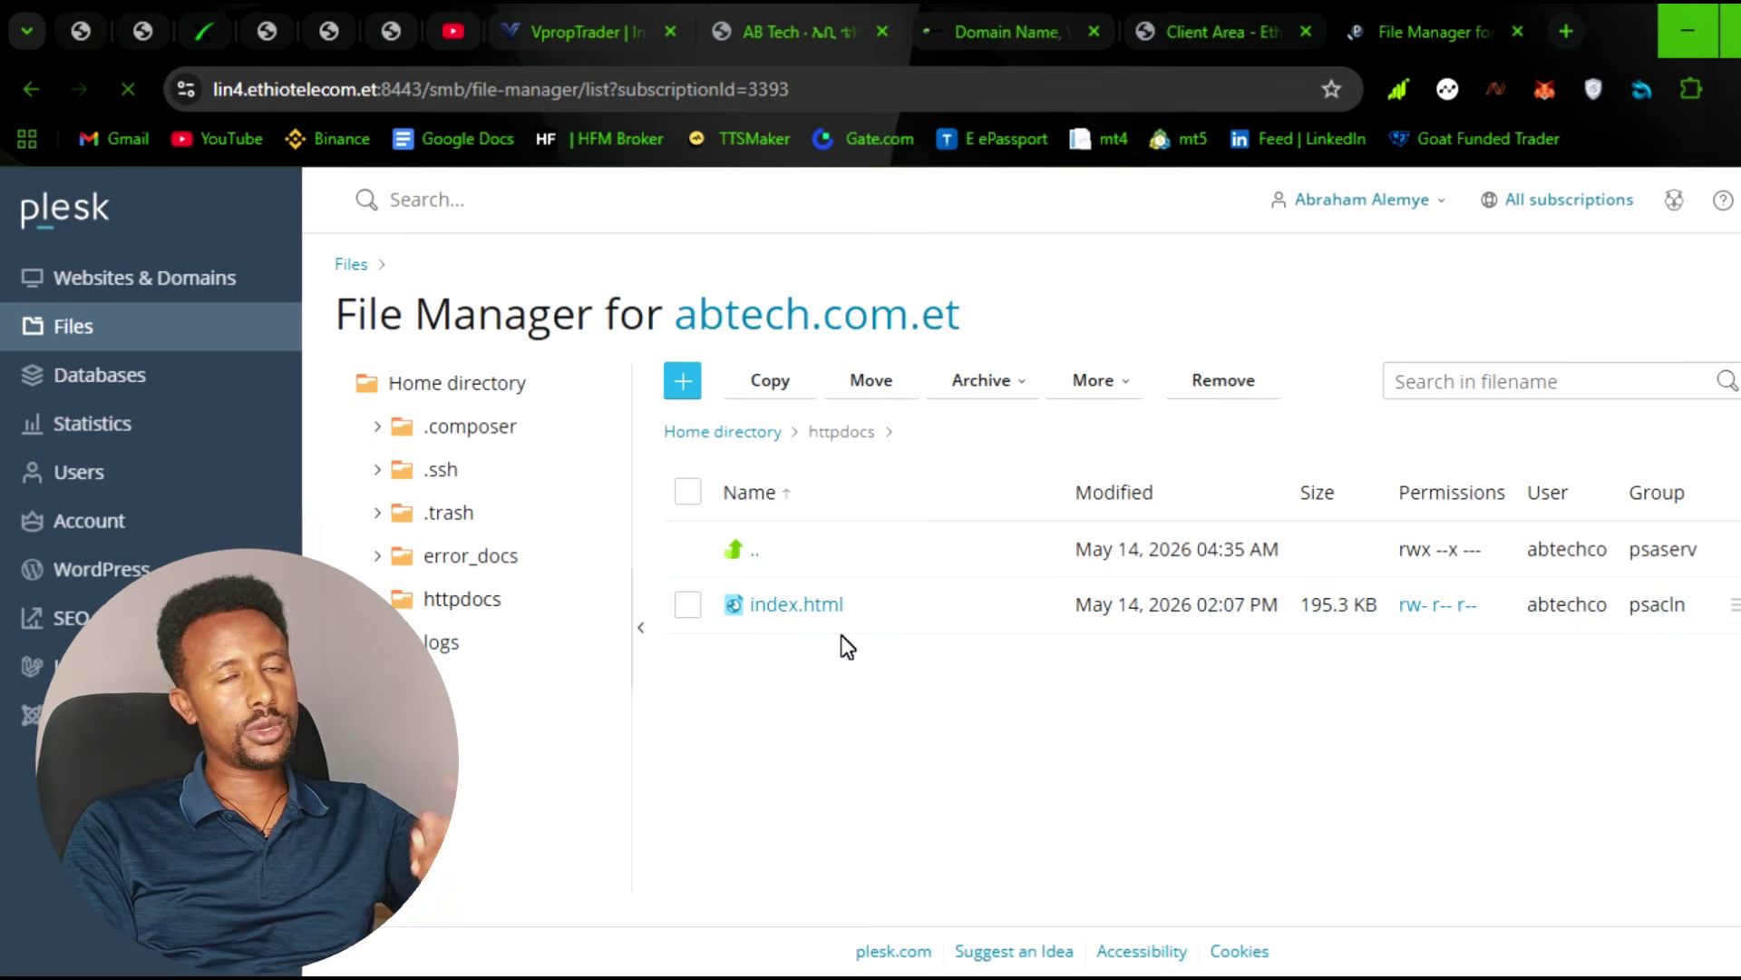
{"action": "mouse_move", "coordinate": [803, 7]}
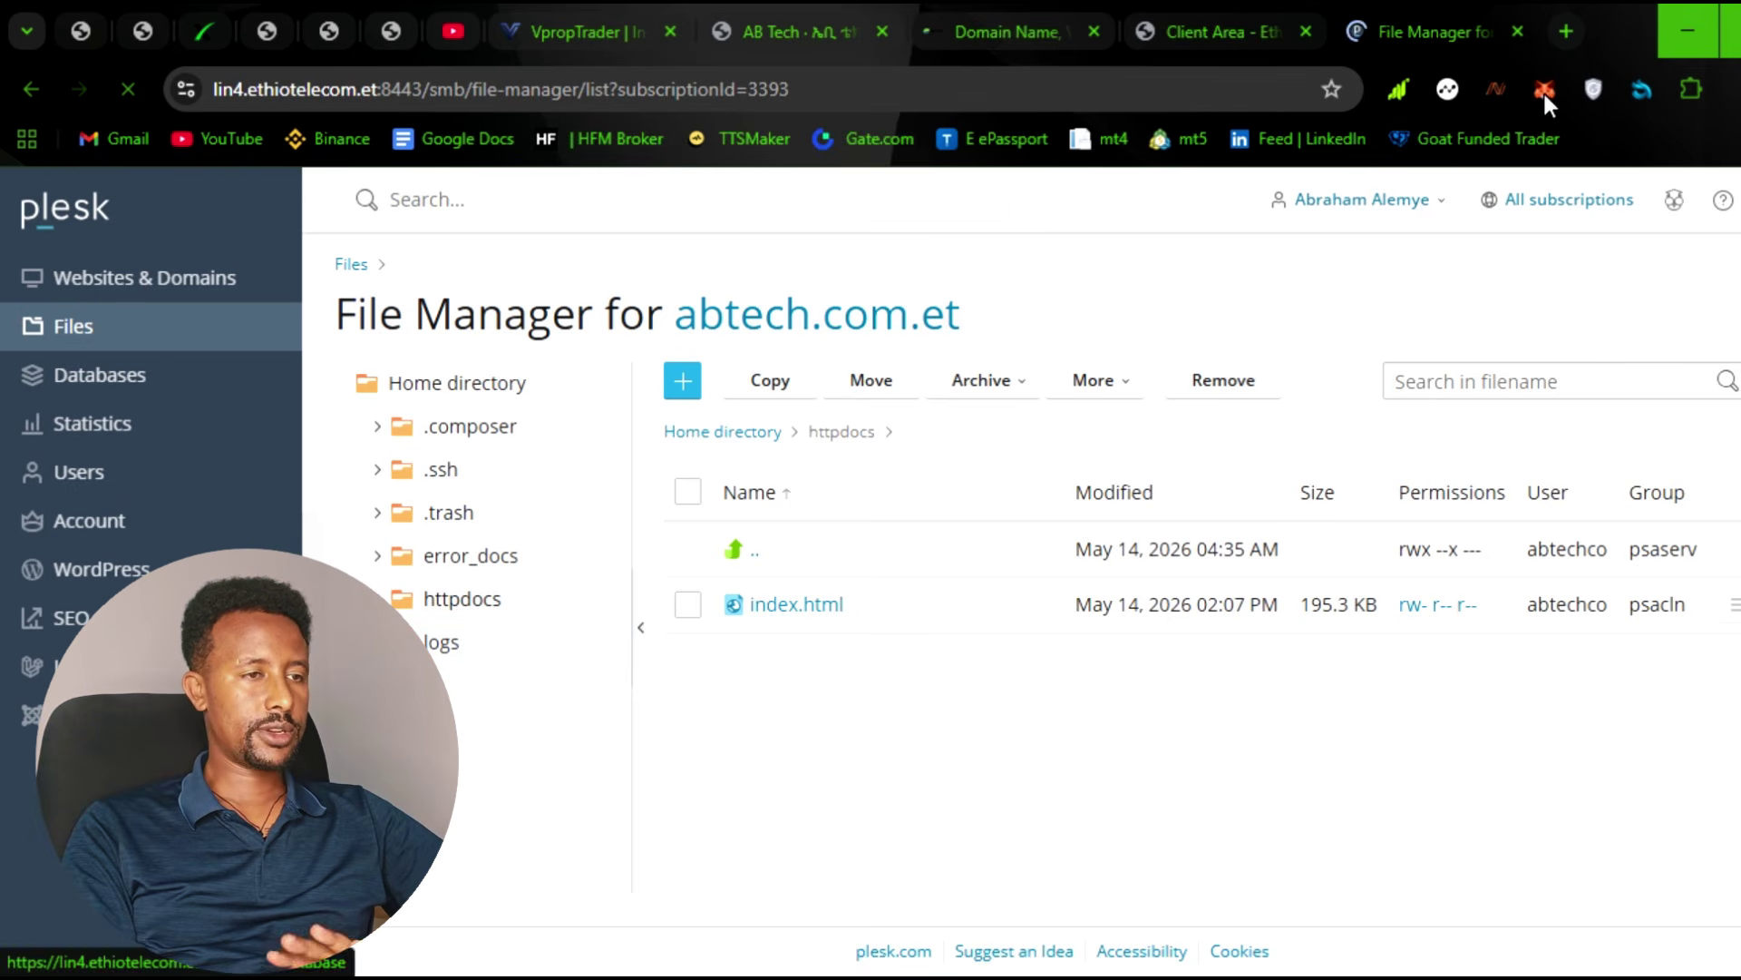
Step: Review the Websites & Domains tools for abtech.com.et and open the WP Toolkit installations page to view its WordPress installation options
{"action": "left_click", "coordinate": [255, 290]}
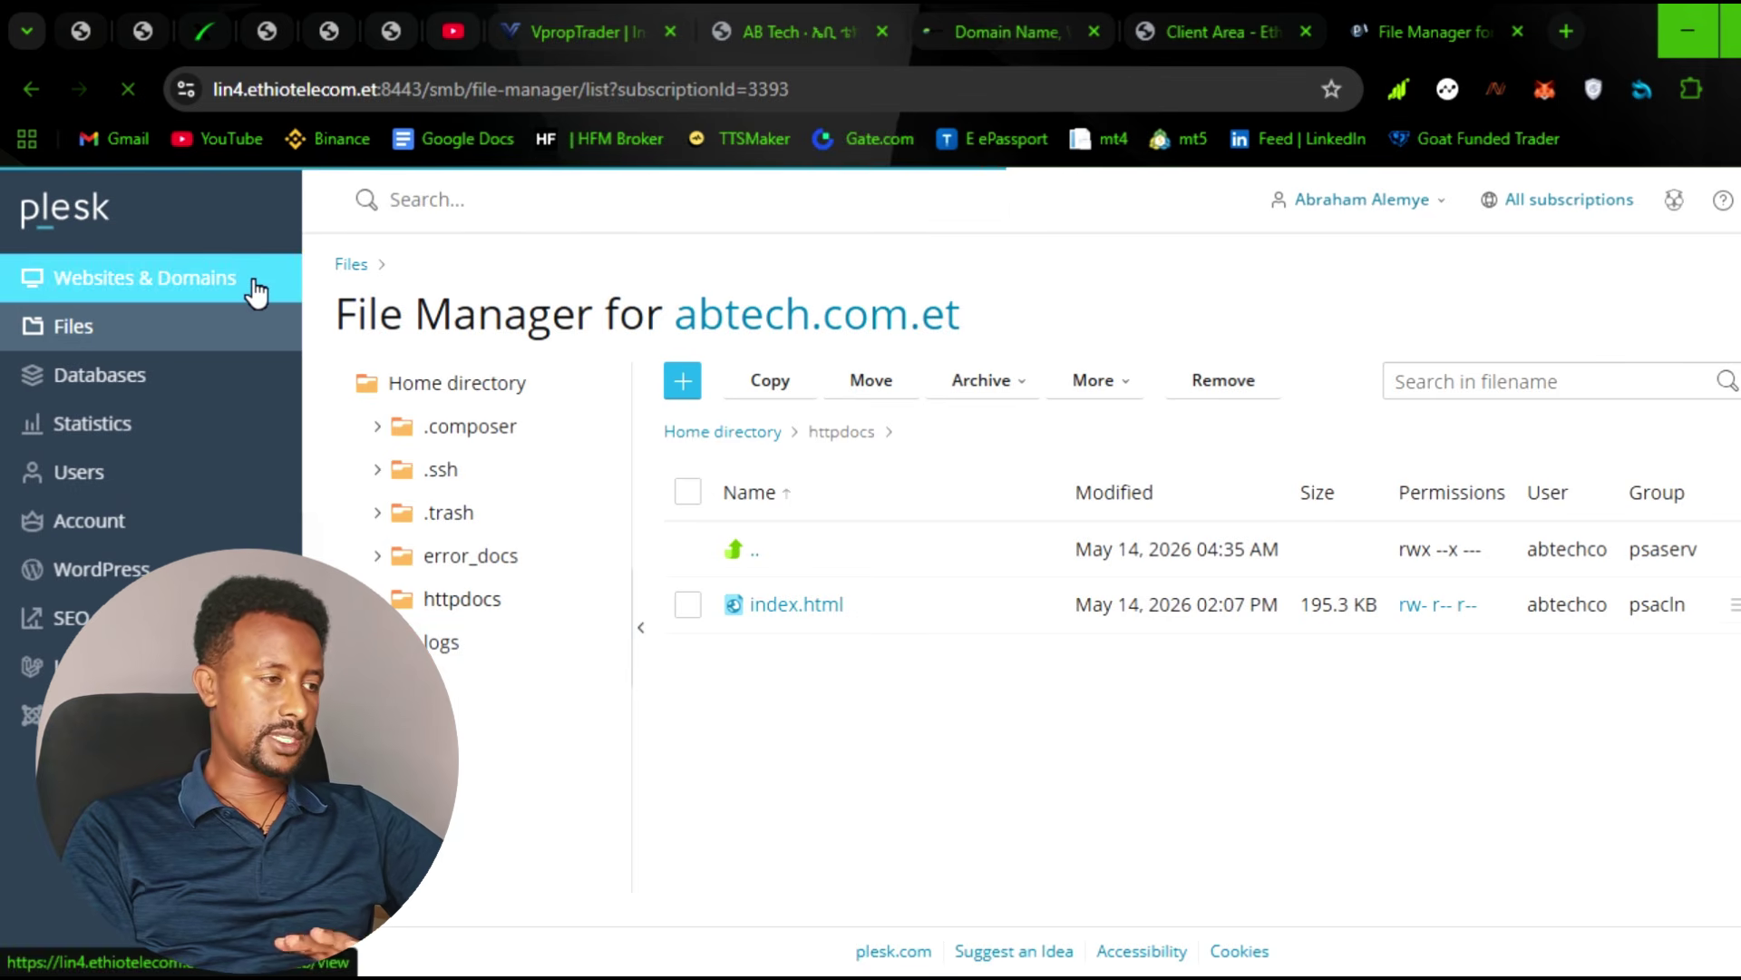
{"action": "scroll", "coordinate": [1357, 812], "scroll_direction": "down", "scroll_amount": 5}
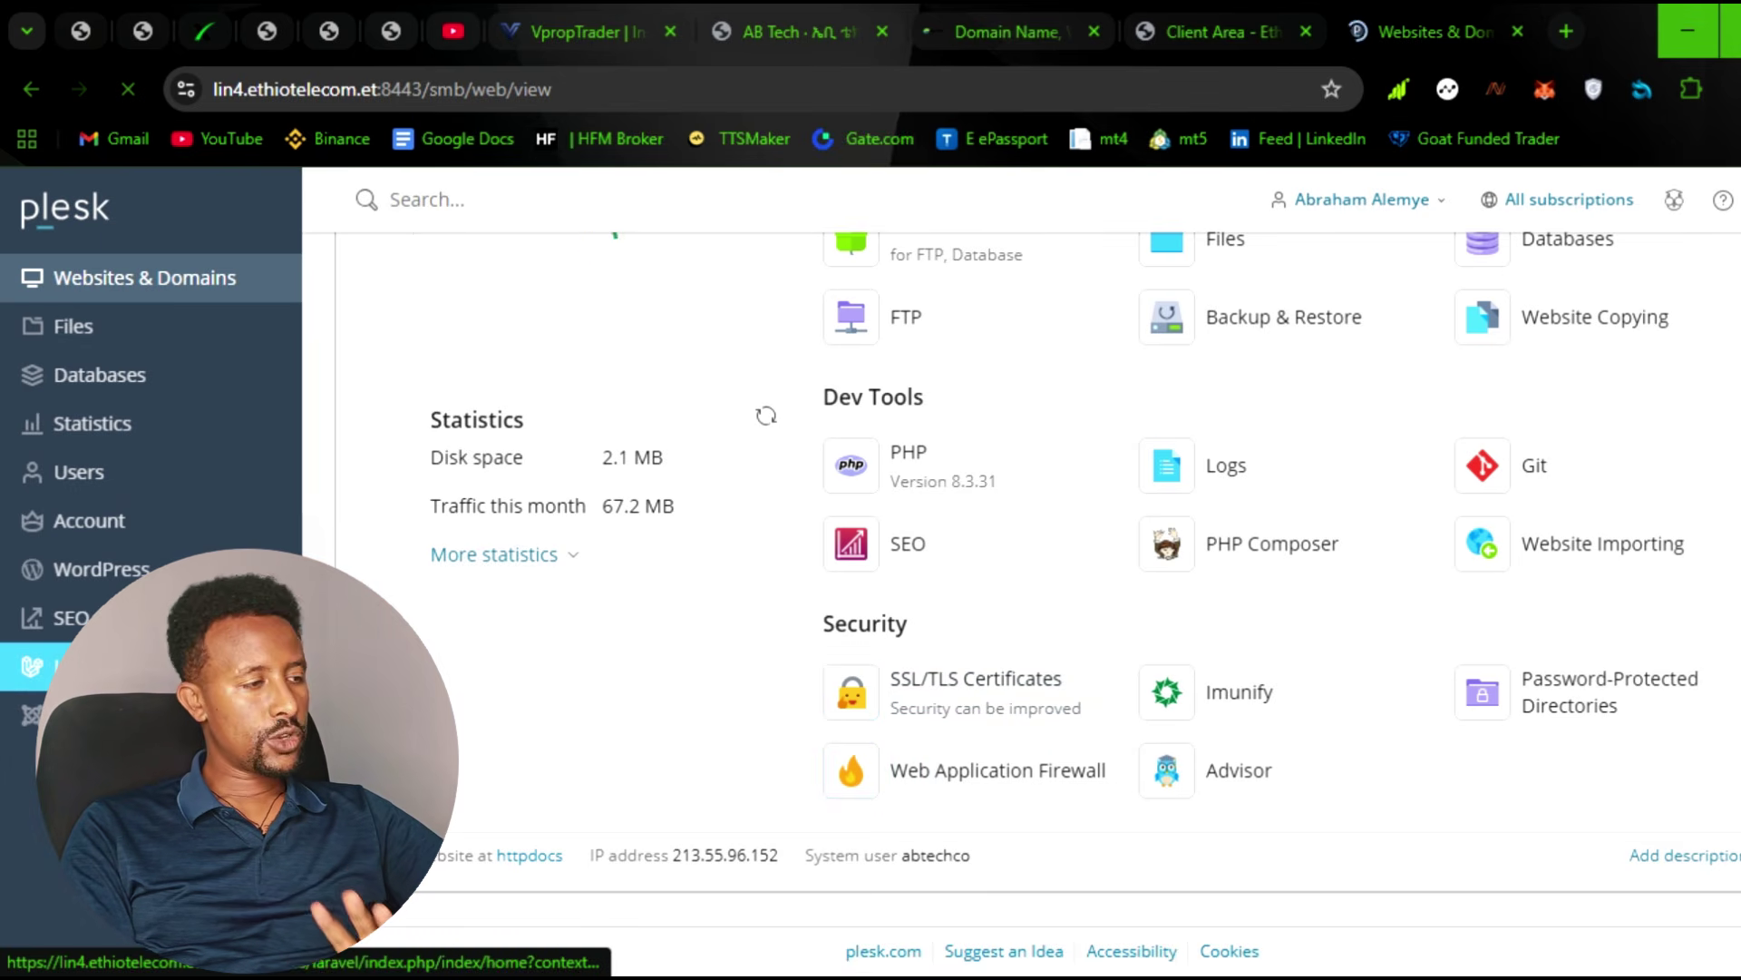
{"action": "left_click", "coordinate": [32, 667]}
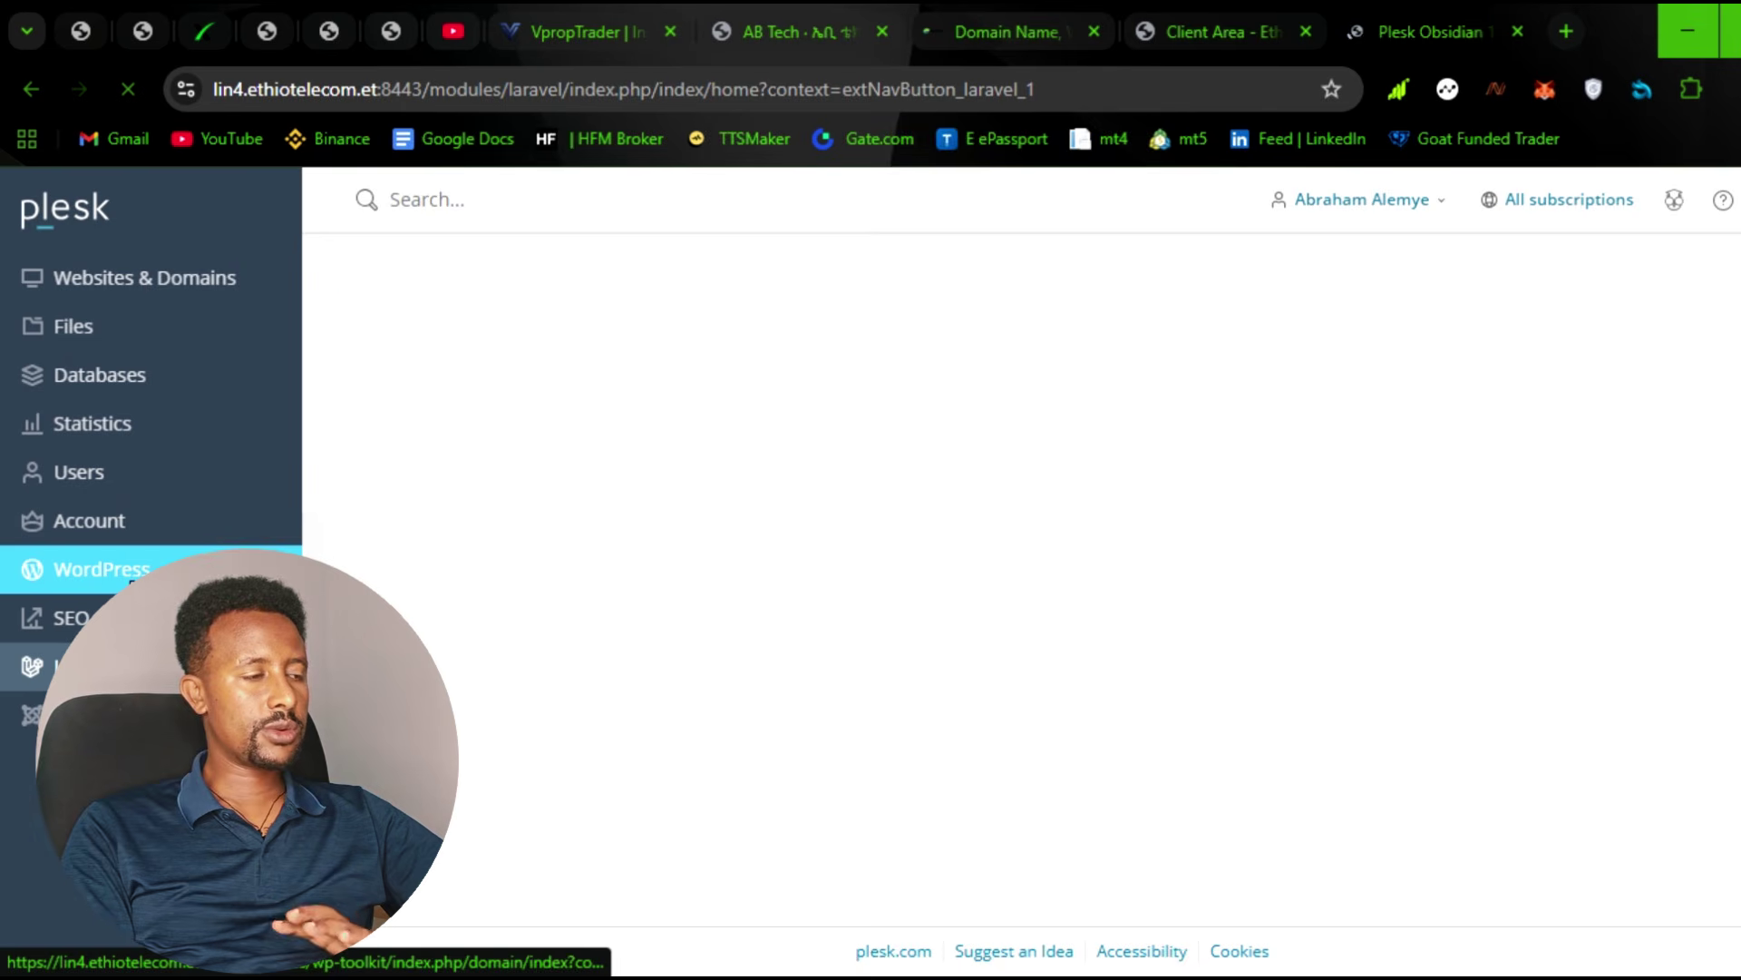
{"action": "left_click", "coordinate": [124, 580]}
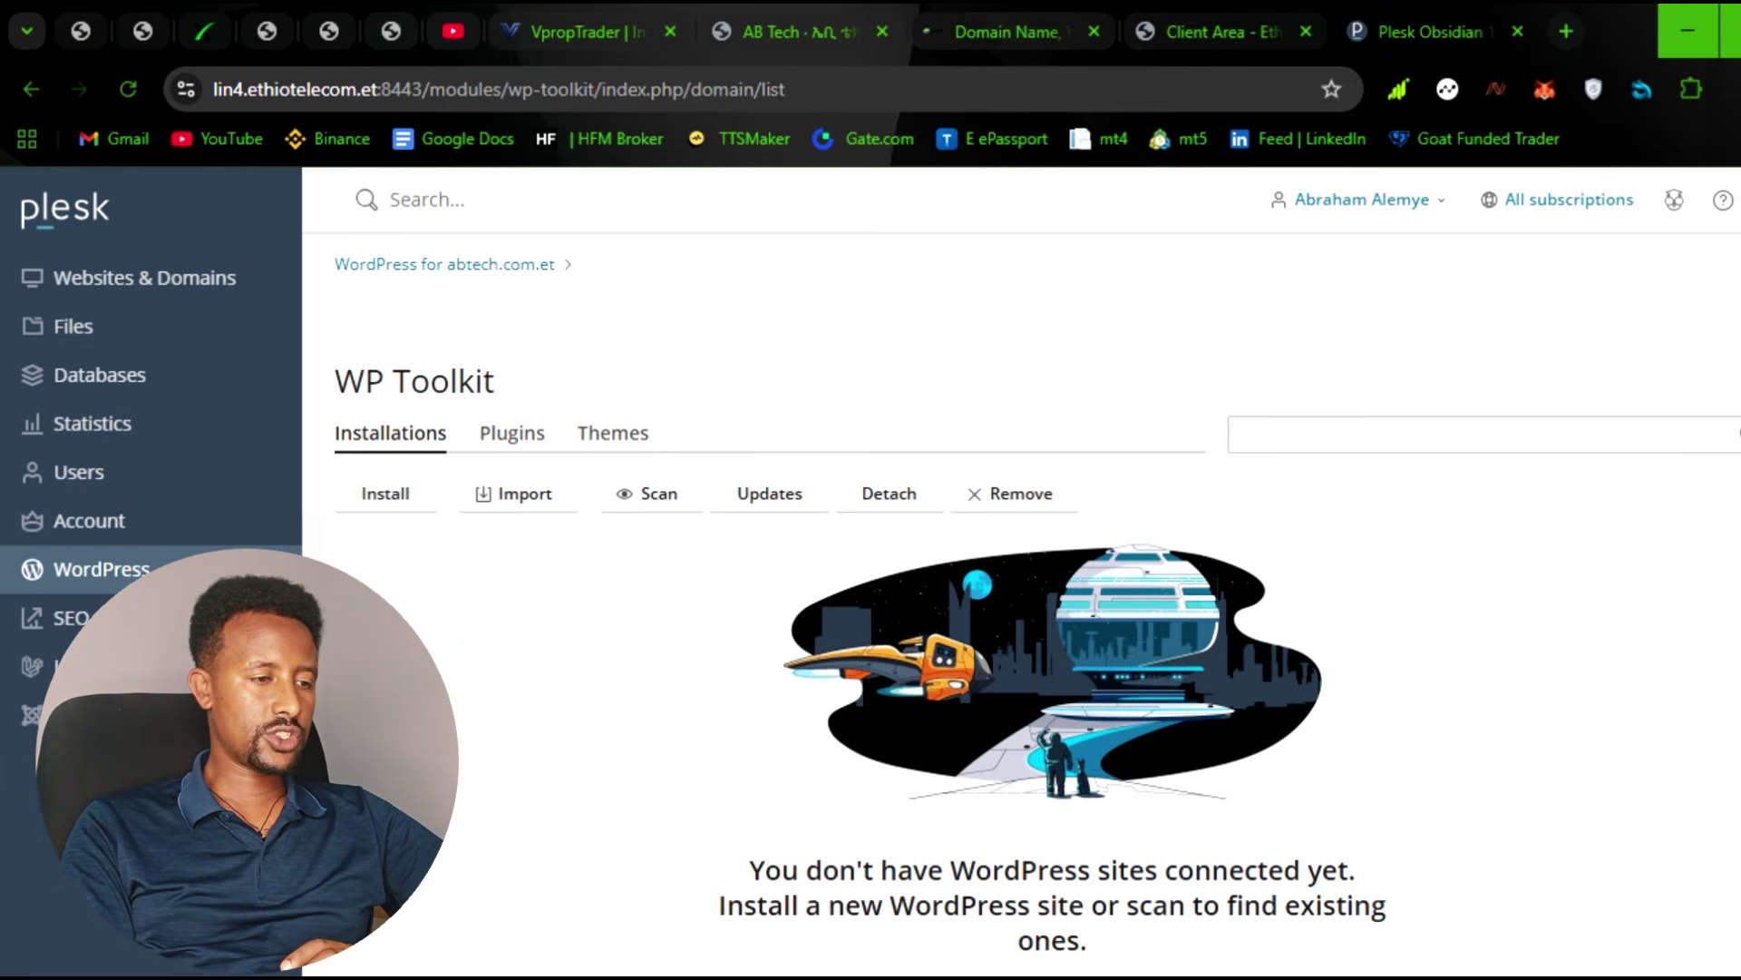
{"action": "scroll", "coordinate": [965, 711], "scroll_direction": "down", "scroll_amount": 2}
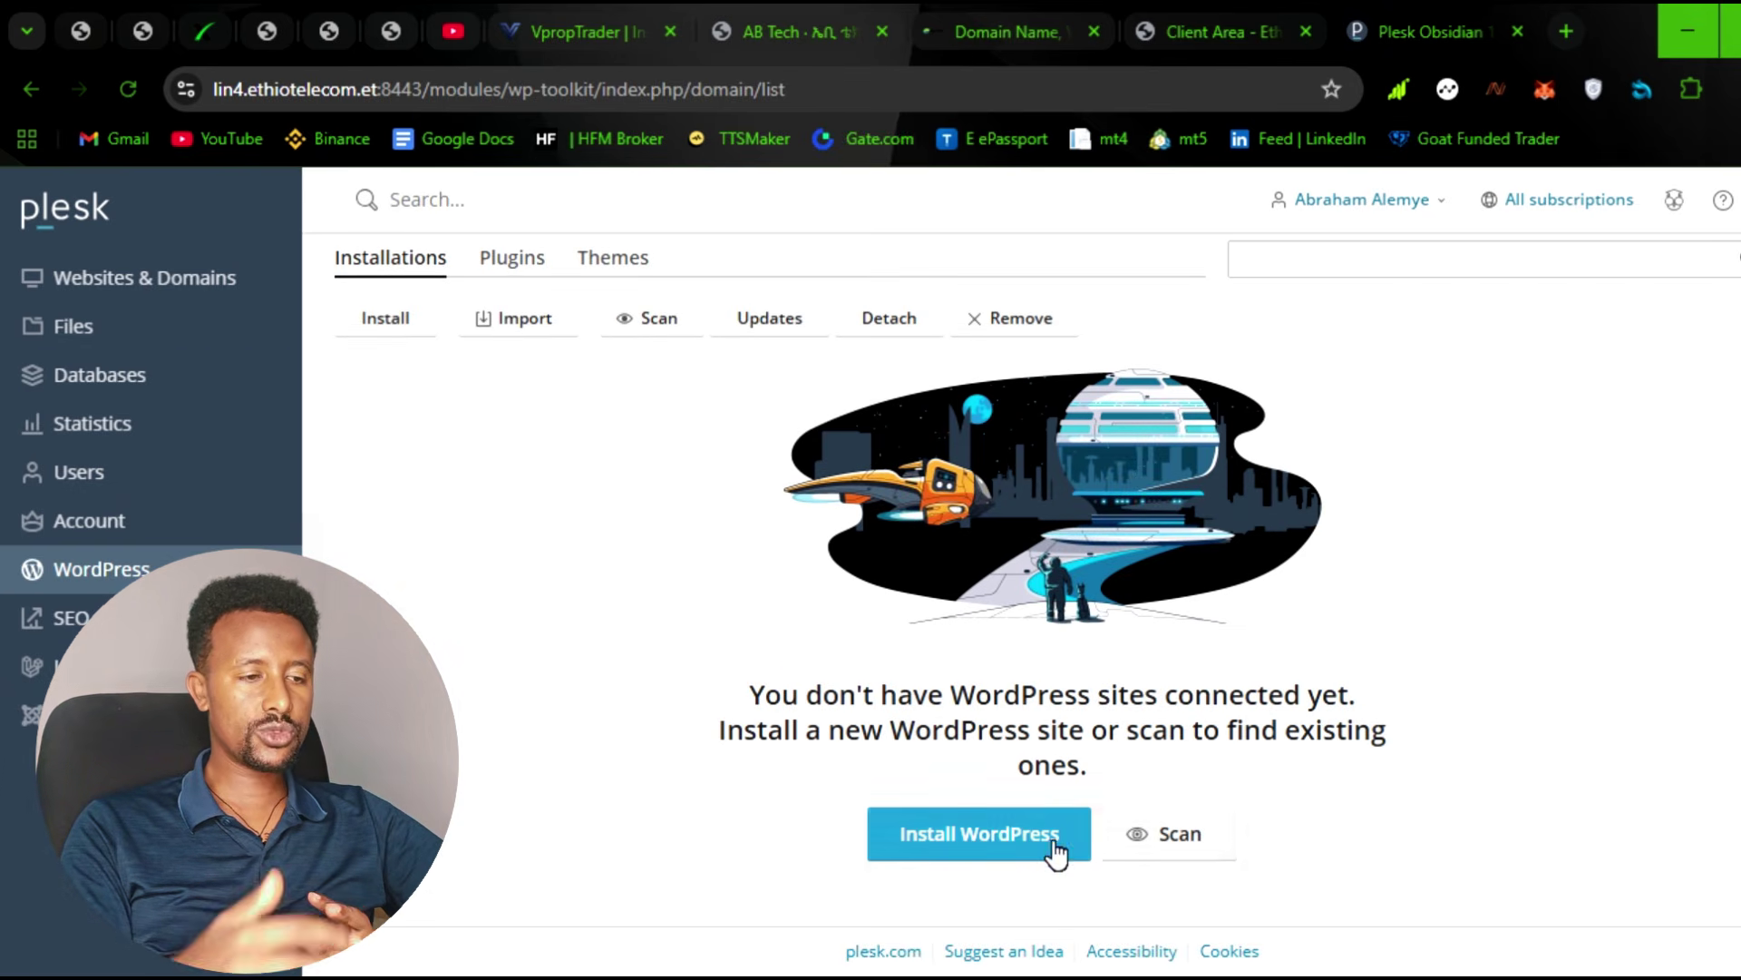